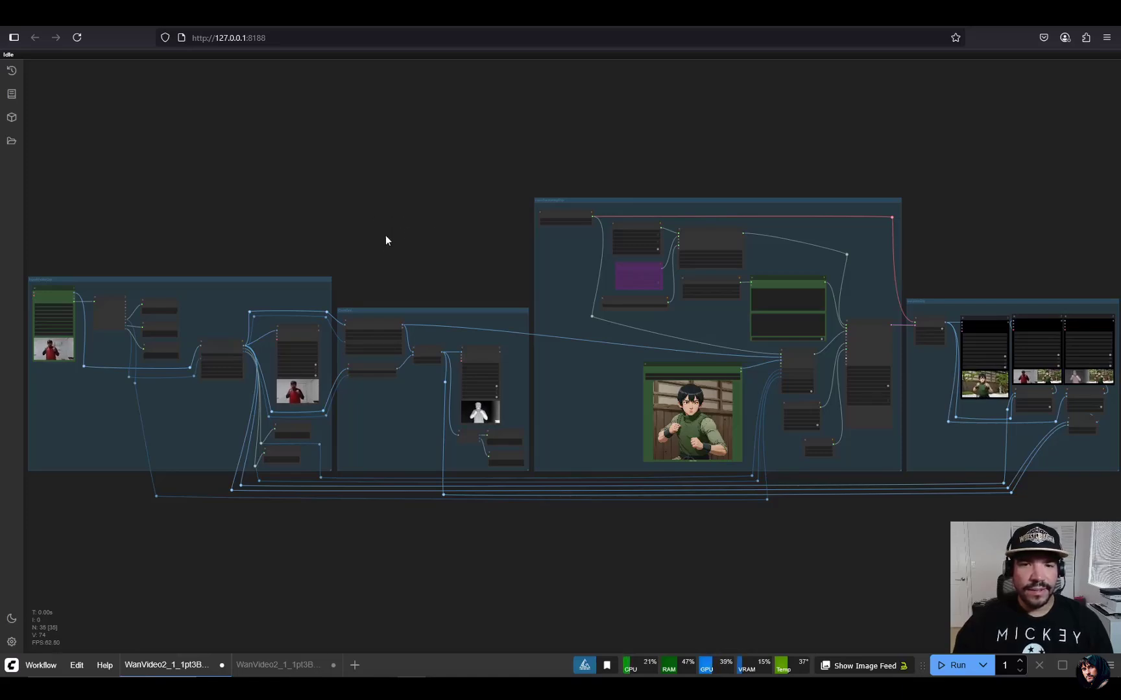
Examine the overall workflow layout and the Load Video (Upload) settings in the InputVideoGrp group.
left_click_drag(367, 223, 576, 186)
scroll(281, 331, "up", 4)
scroll(162, 303, "up", 3)
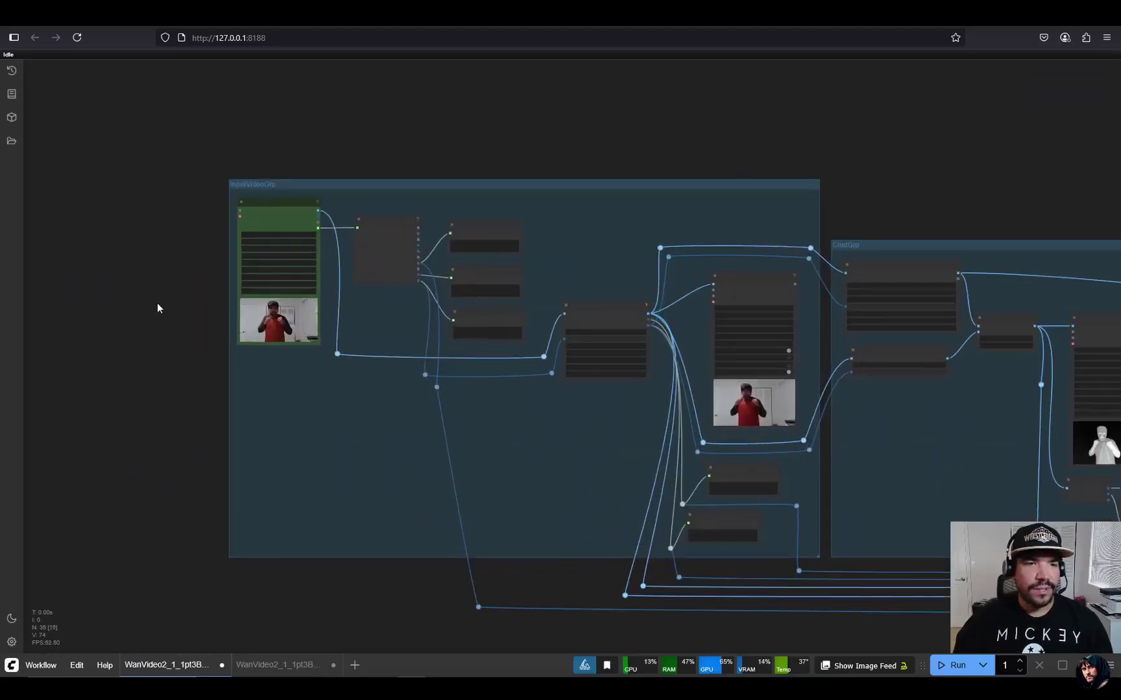
scroll(188, 254, "up", 10)
left_click_drag(197, 255, 88, 260)
scroll(90, 217, "up", 2)
left_click_drag(92, 215, 65, 243)
scroll(86, 214, "down", 1)
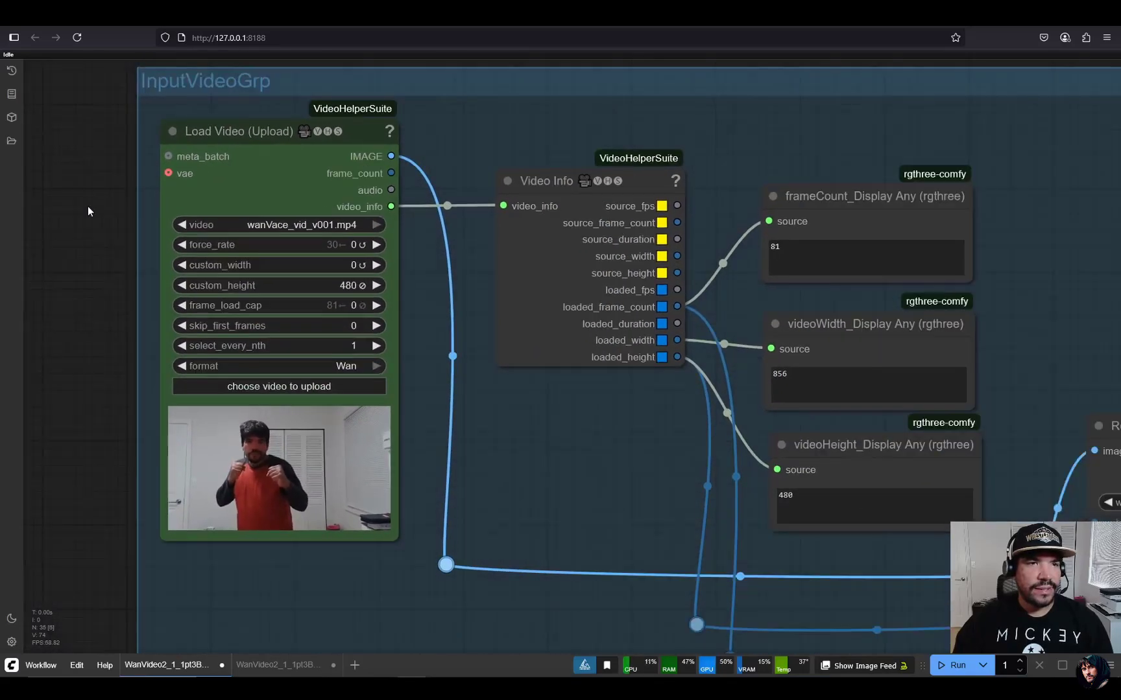
scroll(470, 357, "down", 8)
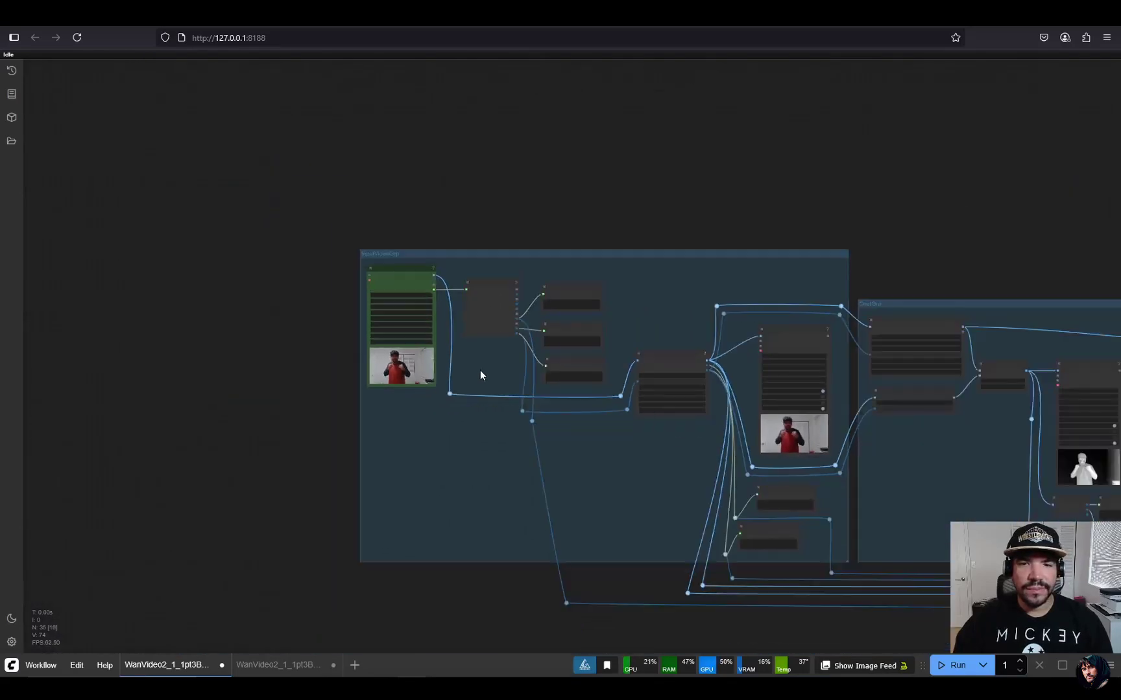
left_click_drag(825, 183, 340, 152)
scroll(578, 137, "down", 3)
left_click_drag(535, 148, 816, 152)
scroll(324, 250, "up", 6)
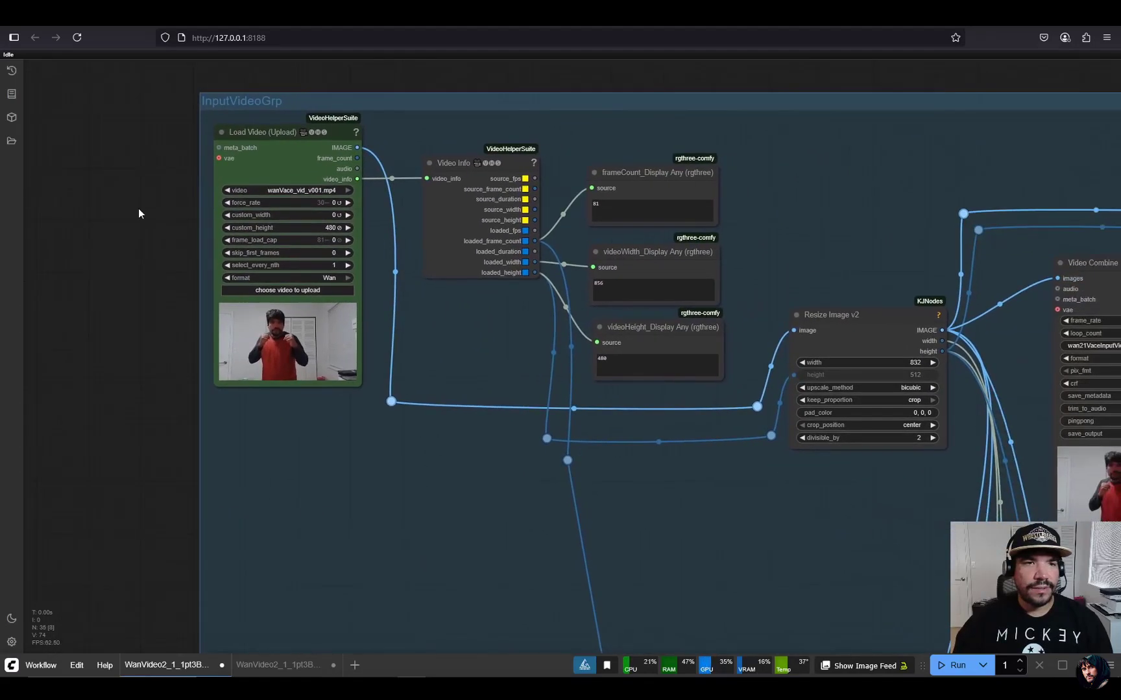
scroll(138, 209, "up", 4)
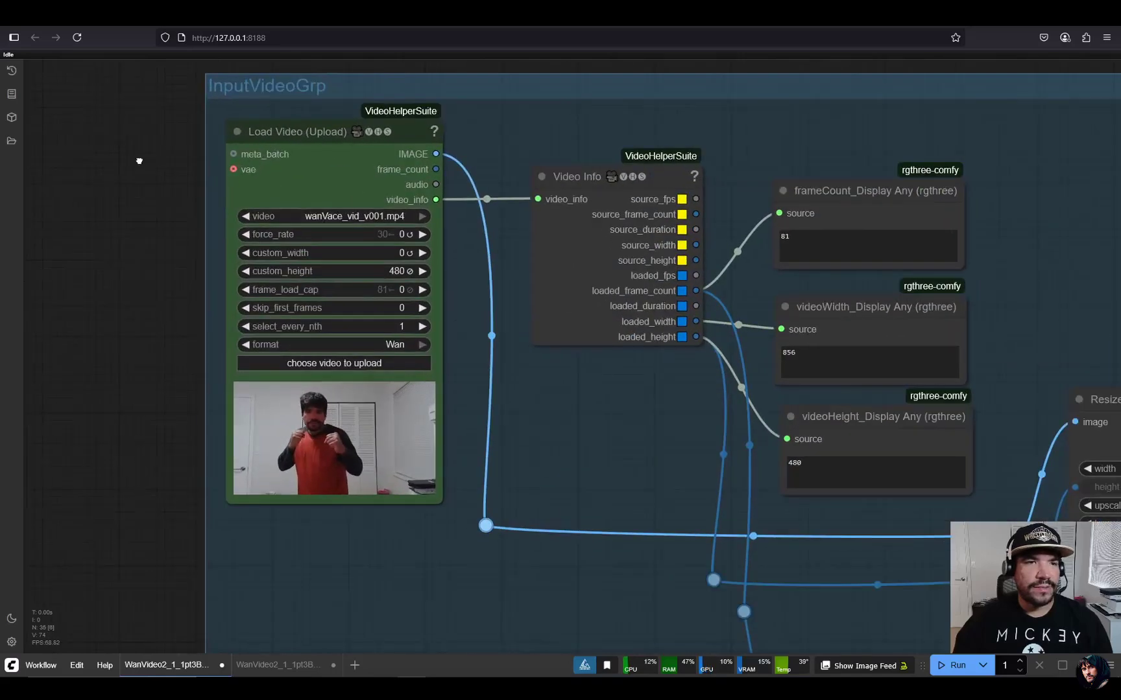
left_click_drag(132, 161, 86, 173)
scroll(73, 325, "up", 3)
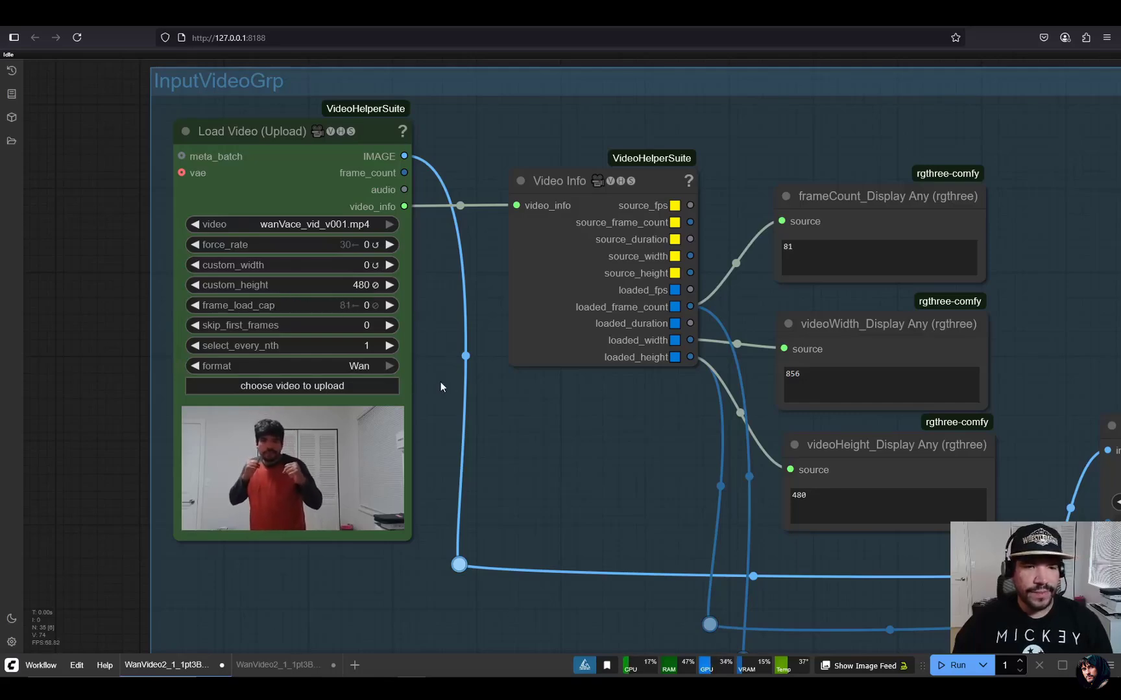
Check the frame count, video width and video height display nodes fed by the Video Info node.
left_click_drag(668, 395, 356, 333)
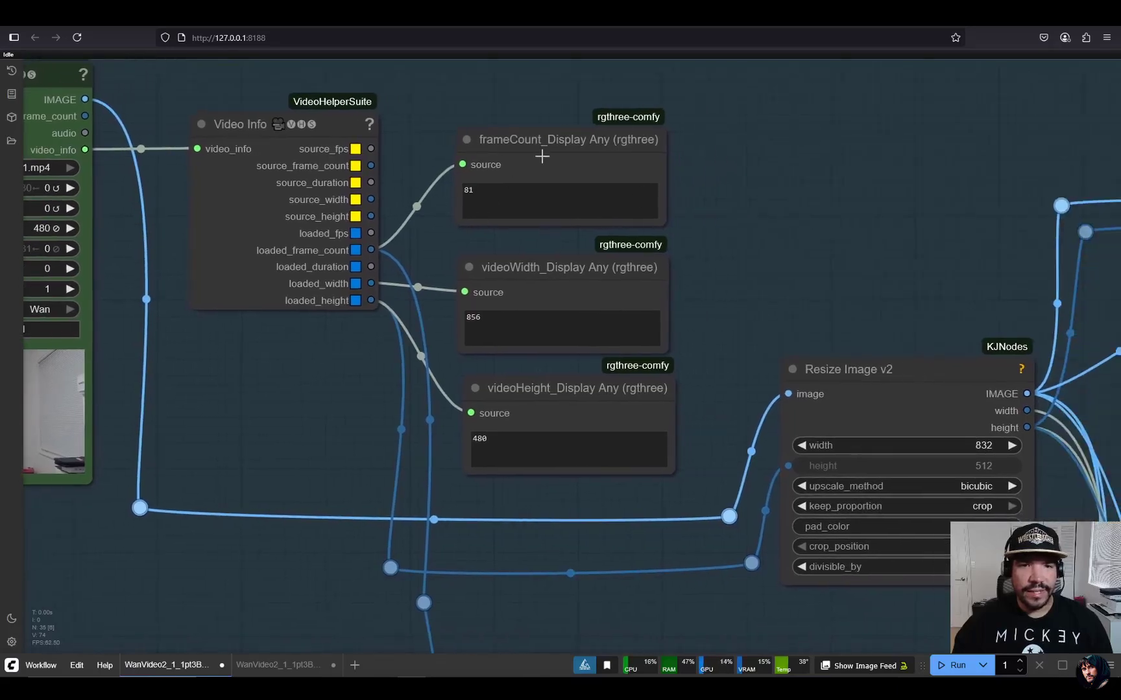
left_click(549, 158)
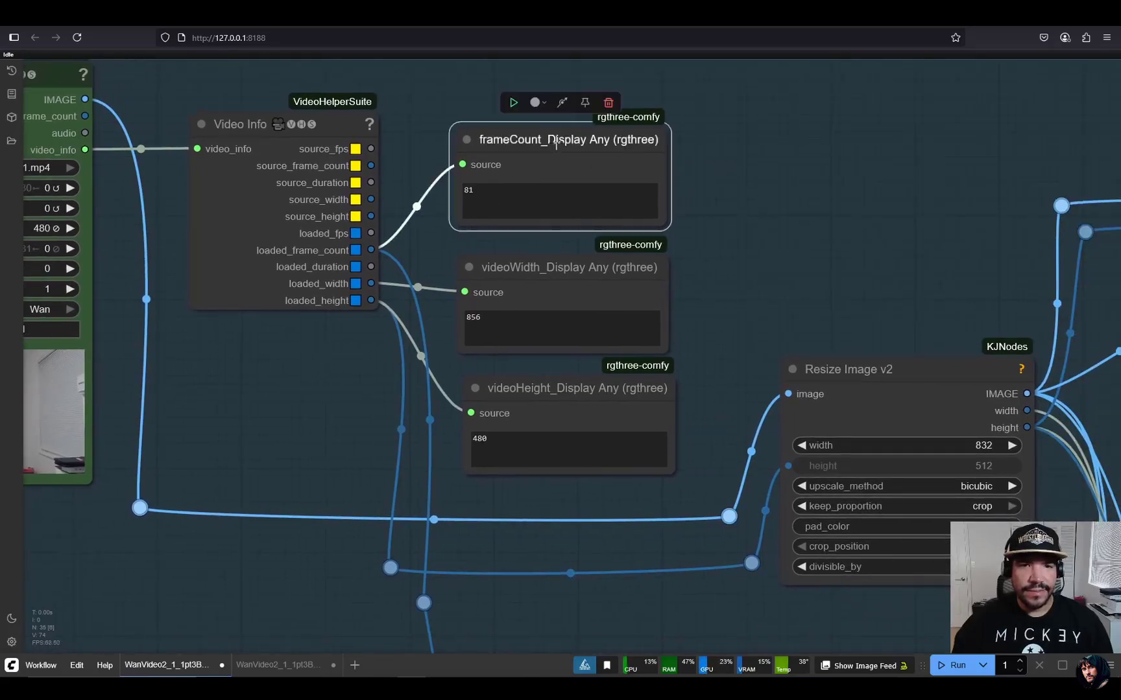
left_click(545, 267)
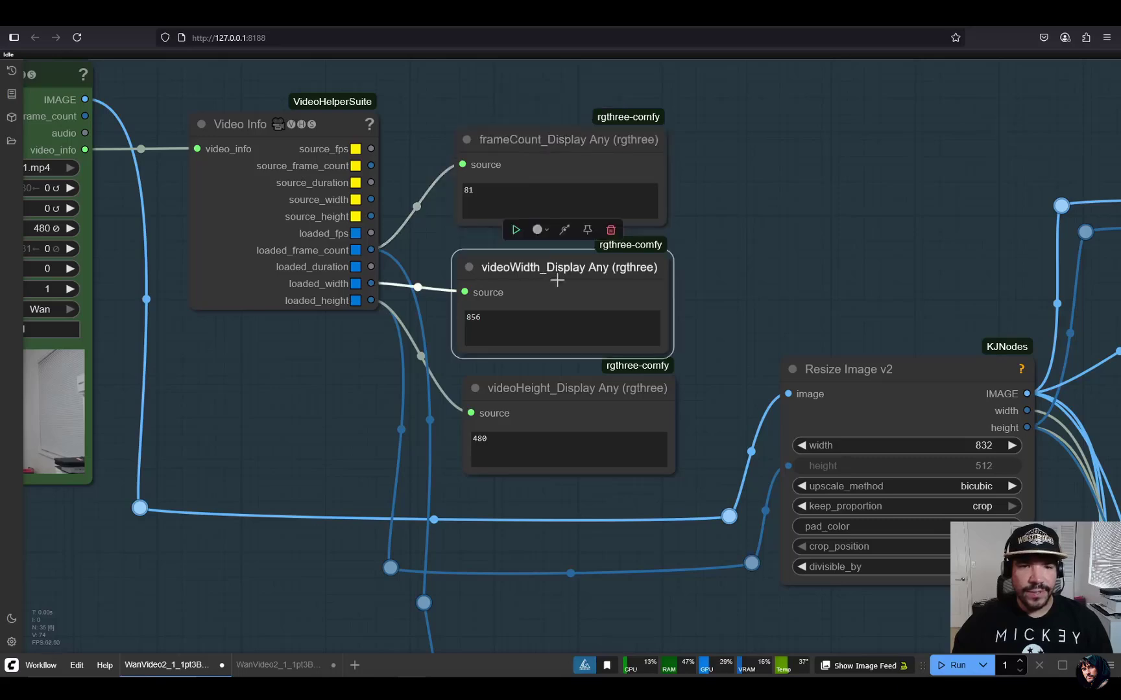
left_click(546, 390)
left_click_drag(571, 387, 565, 388)
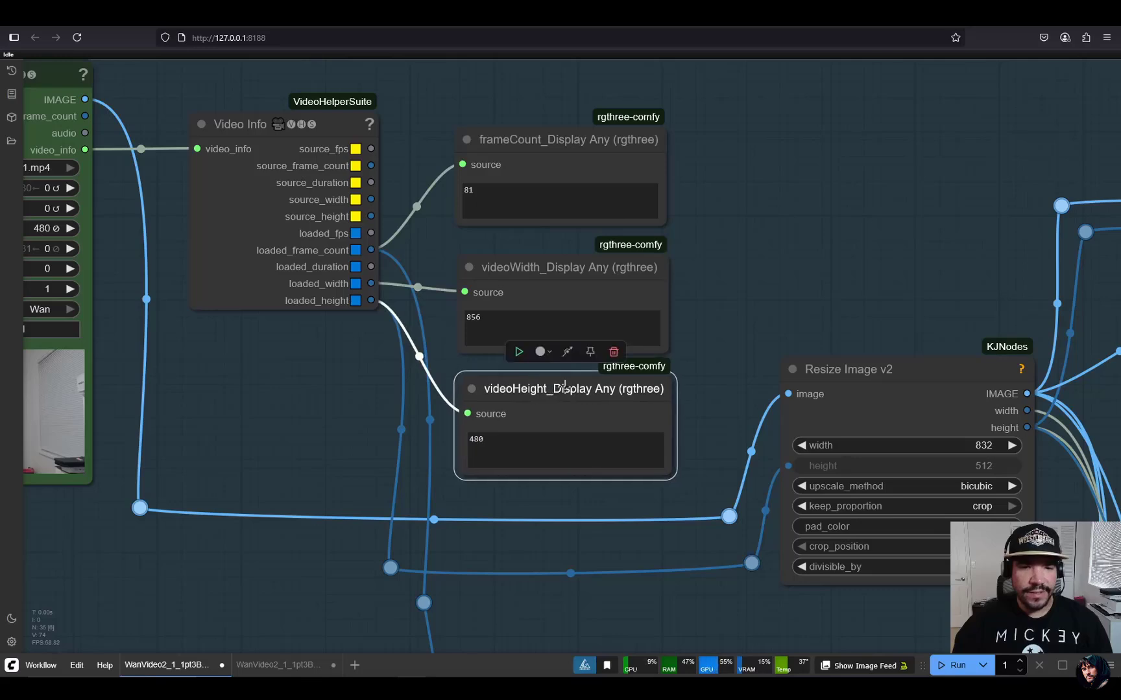
left_click_drag(532, 268, 535, 260)
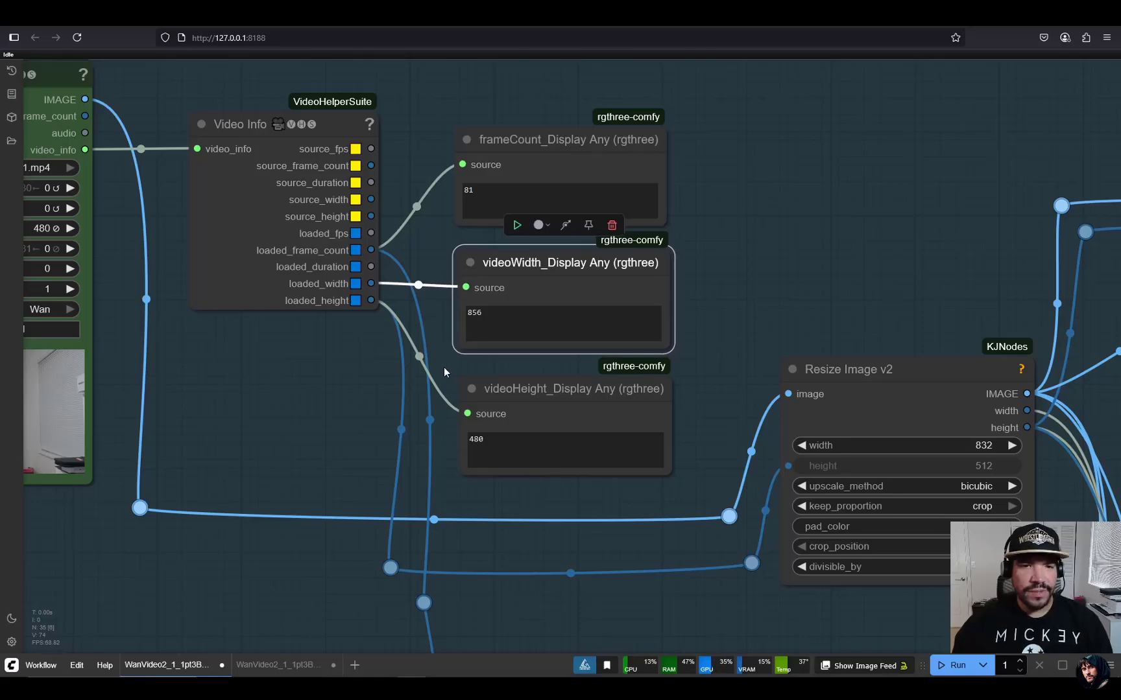
Review the Resize Image v2 settings and the Video Combine node that previews the resized input video.
left_click_drag(789, 302, 409, 188)
left_click(502, 268)
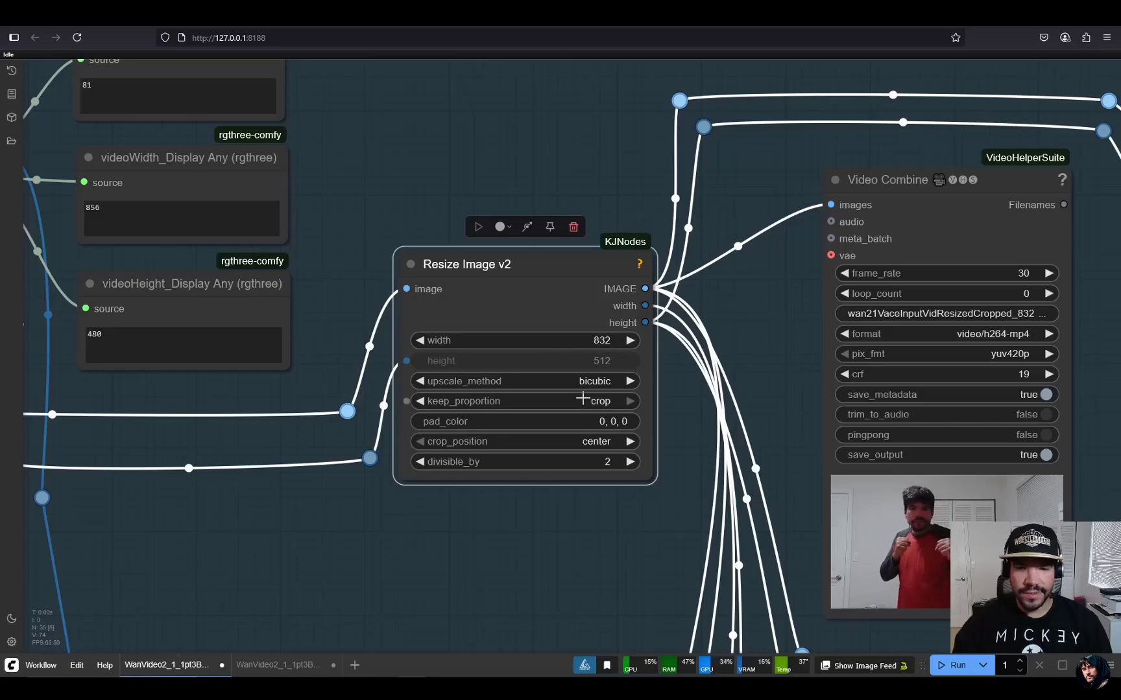
left_click_drag(707, 354, 499, 317)
scroll(499, 317, "right", 3)
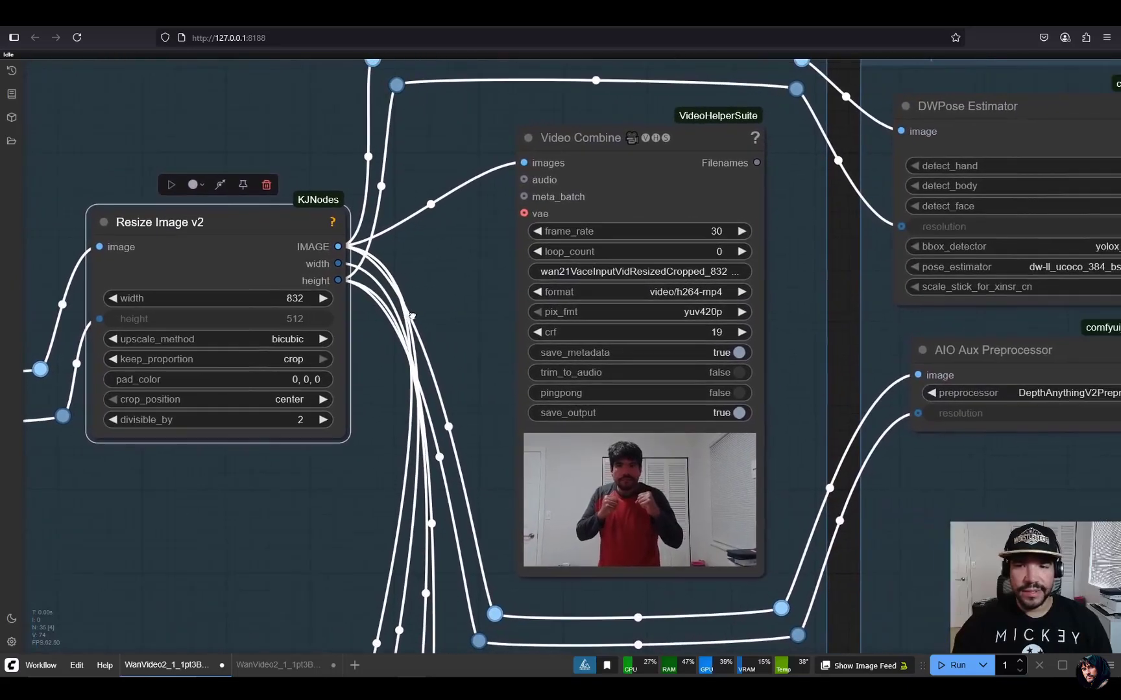
left_click(636, 156)
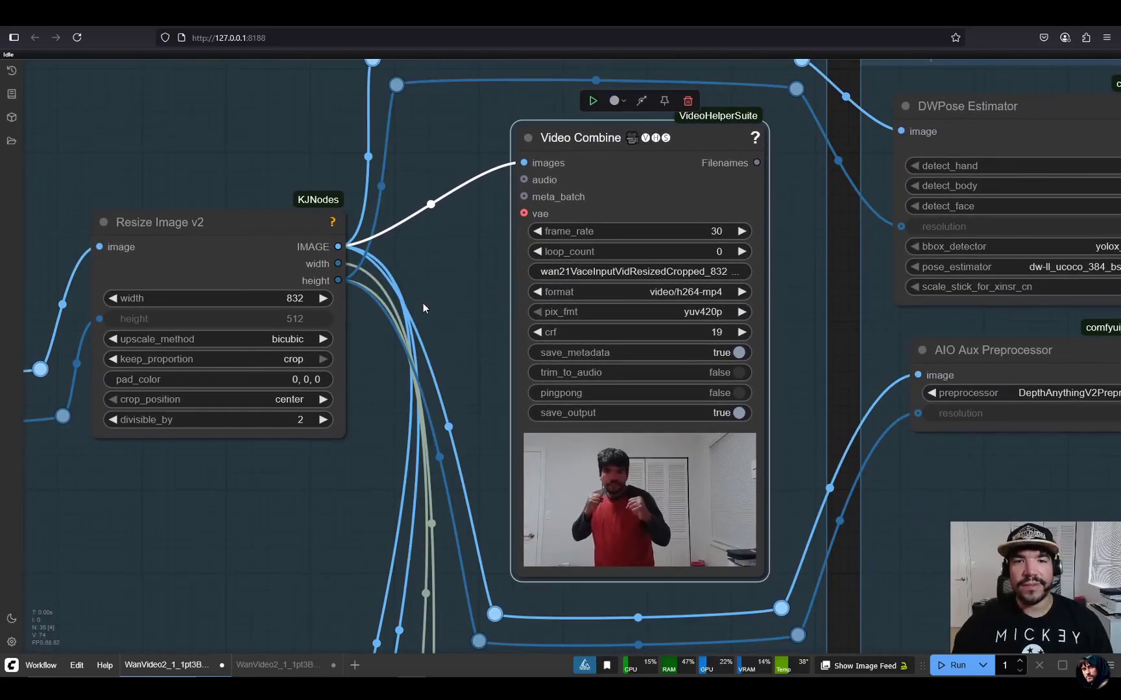
scroll(434, 298, "right", 1)
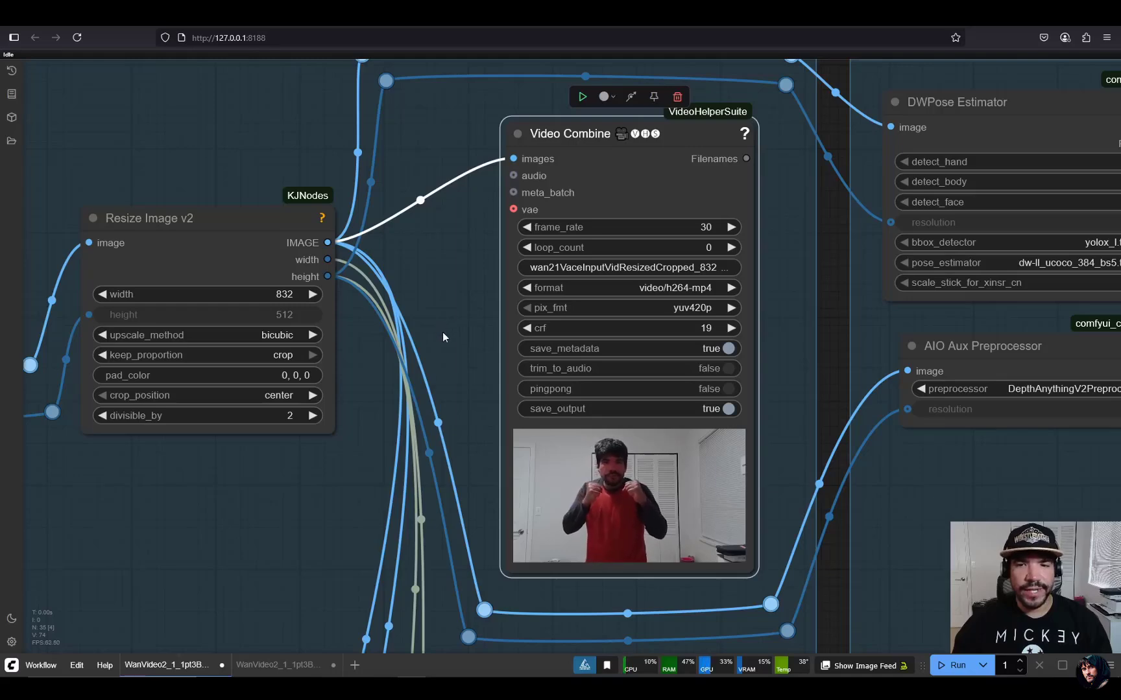
Check the width and height display nodes connected to the Resize Image v2 outputs.
scroll(445, 342, "down", 10)
scroll(591, 333, "up", 2)
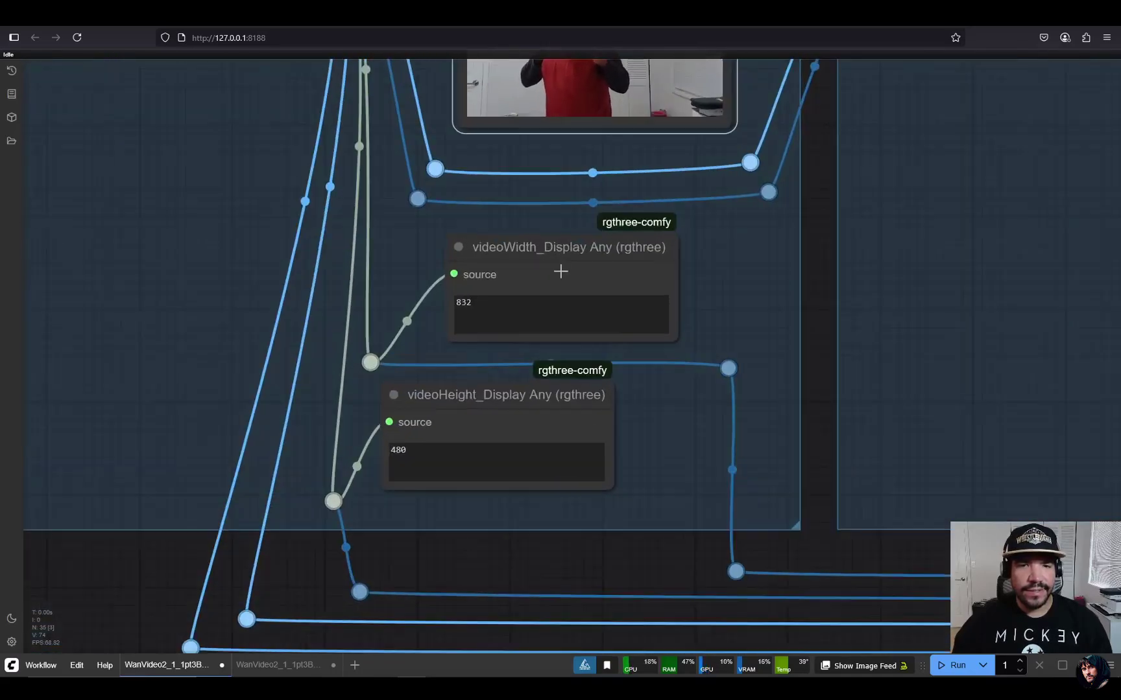
left_click(552, 275)
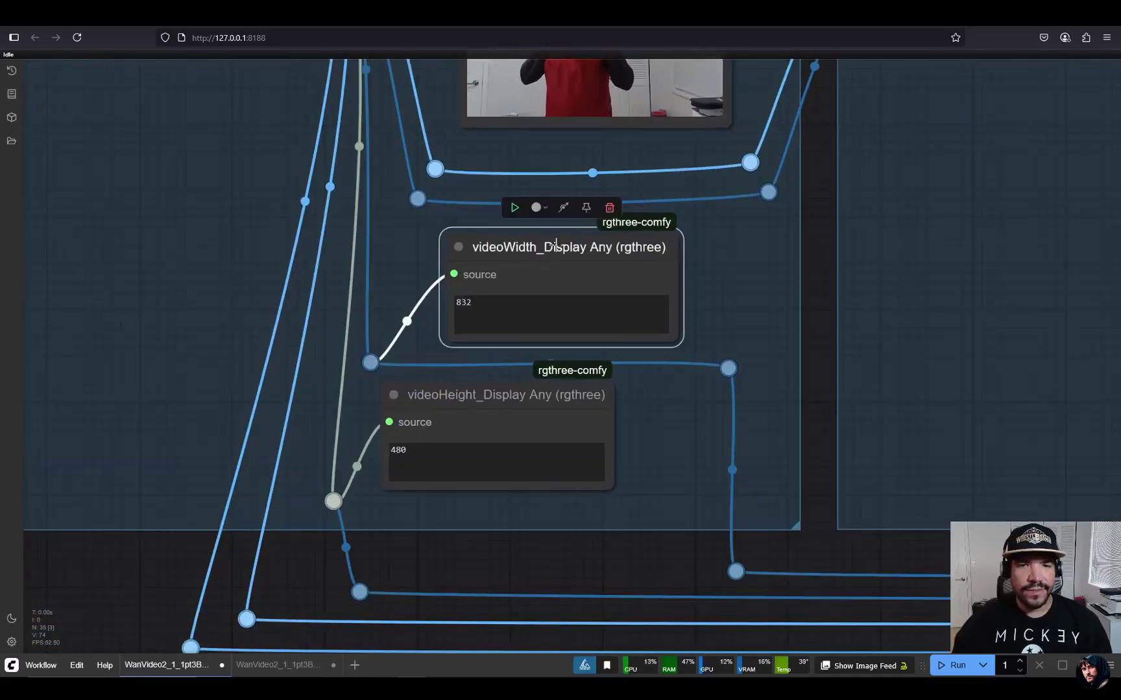
left_click(463, 392)
left_click_drag(508, 247, 514, 245)
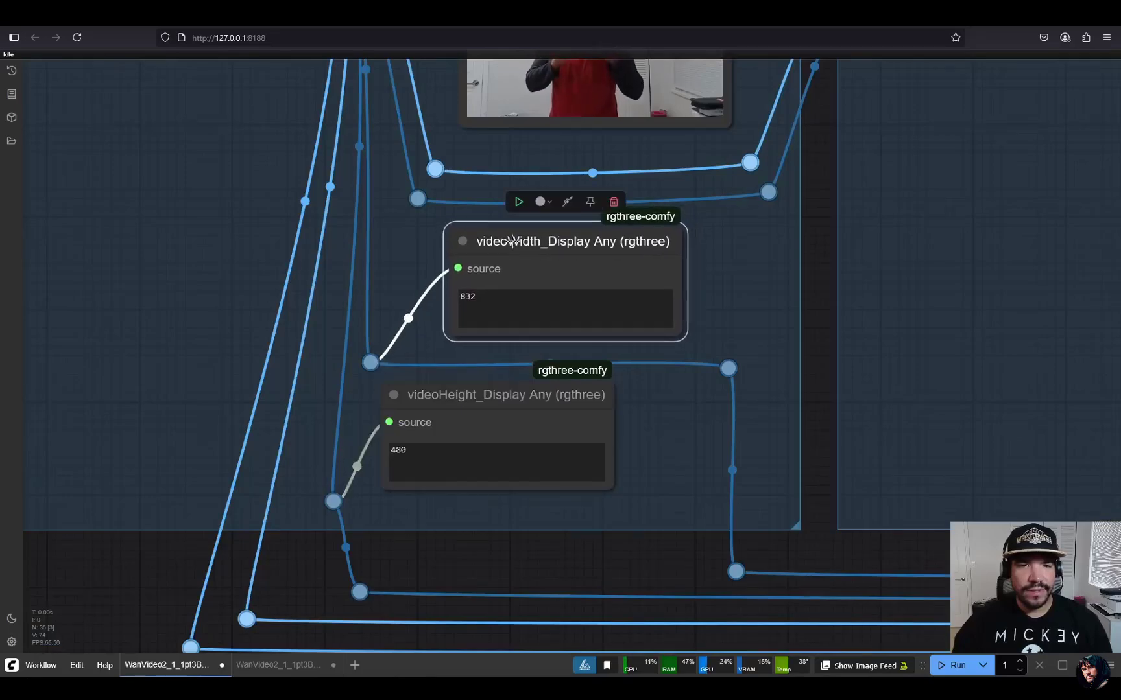
left_click(450, 394)
Examine the AIO Aux Preprocessor and DWPose Estimator nodes in the CnetGrp group.
scroll(344, 484, "down", 2)
scroll(345, 484, "down", 3)
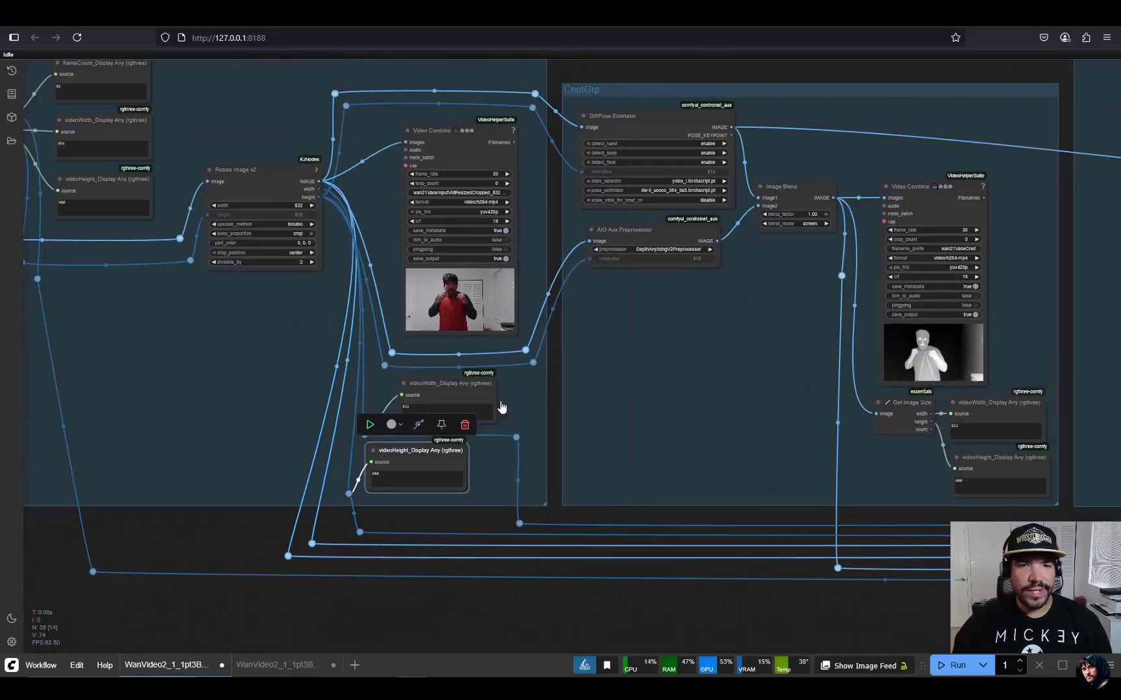
left_click_drag(542, 367, 278, 383)
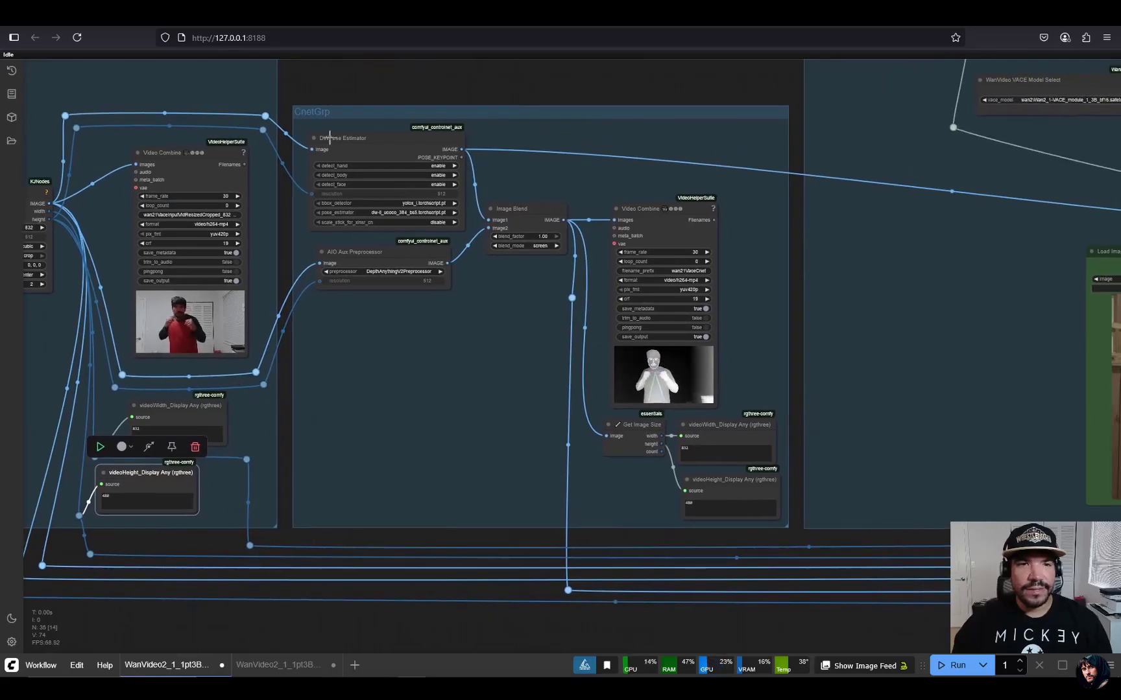
scroll(284, 134, "up", 1)
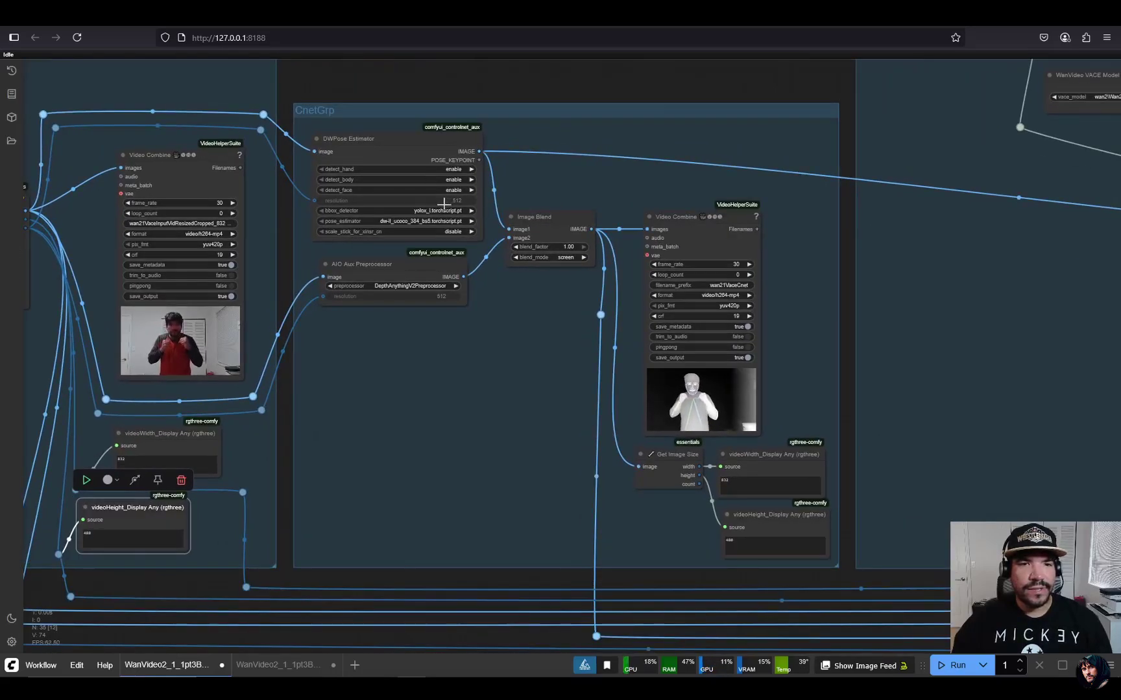
scroll(429, 188, "up", 5)
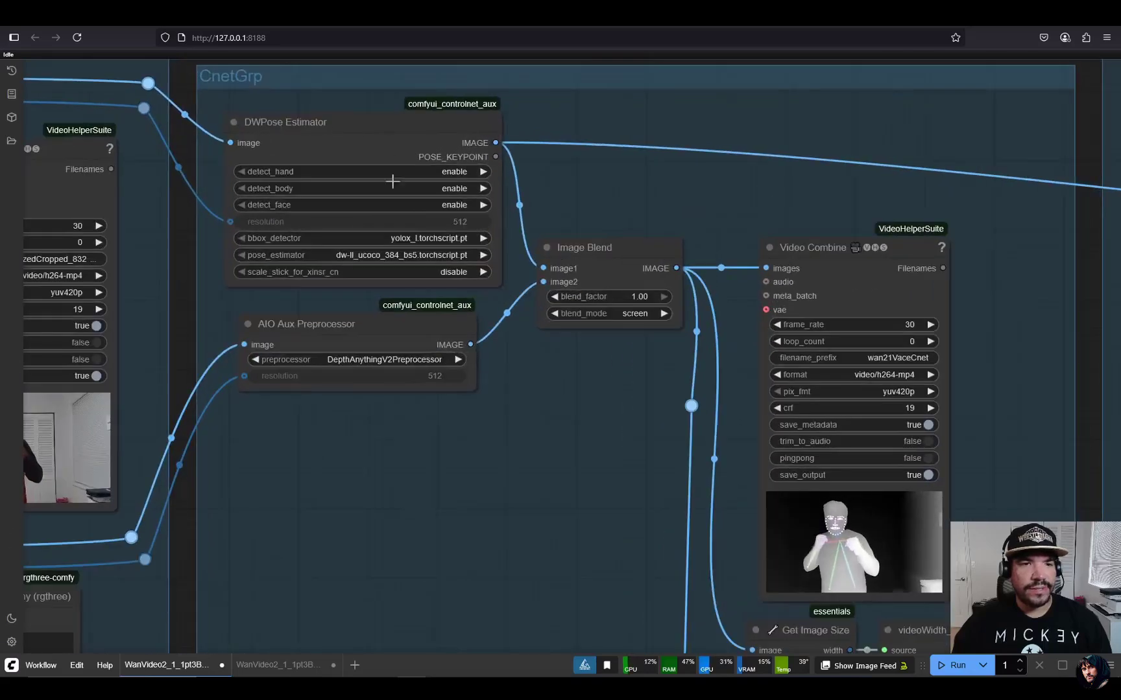
left_click(350, 319)
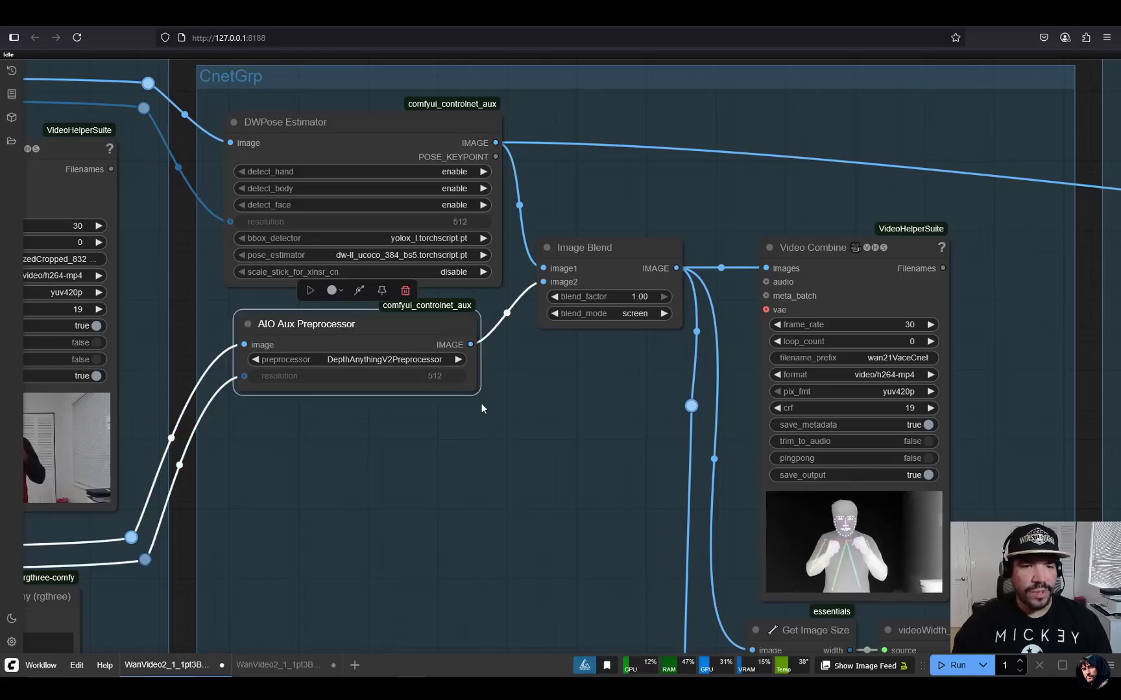
left_click_drag(356, 405, 518, 338)
scroll(633, 296, "up", 3)
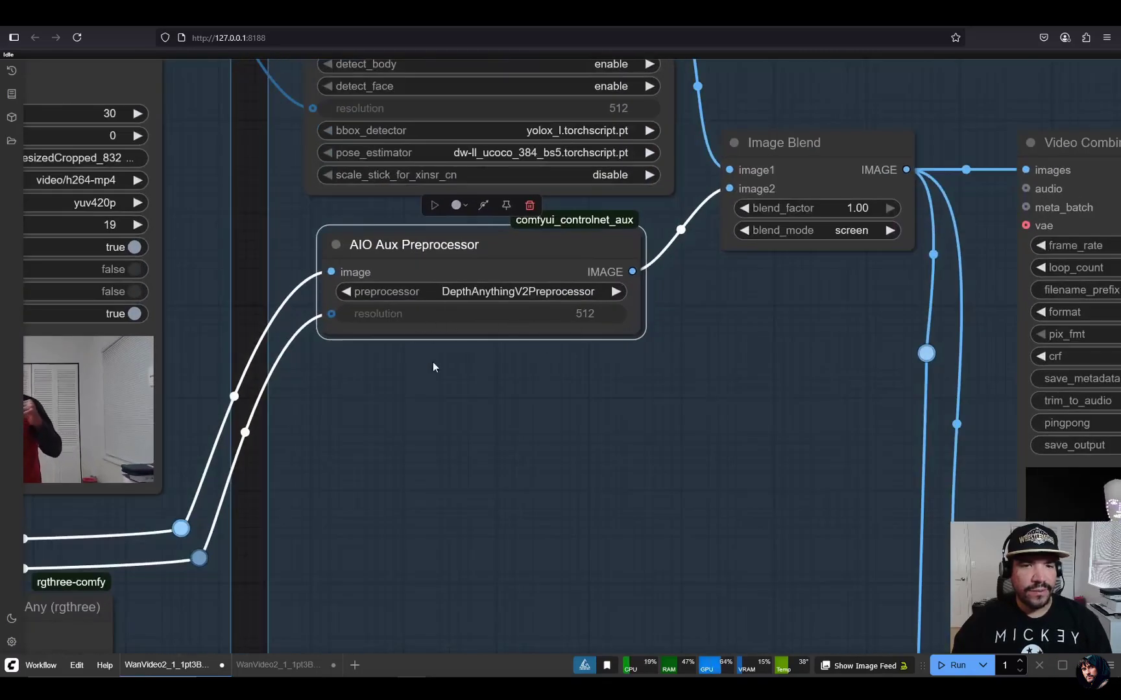
left_click_drag(398, 444, 453, 487)
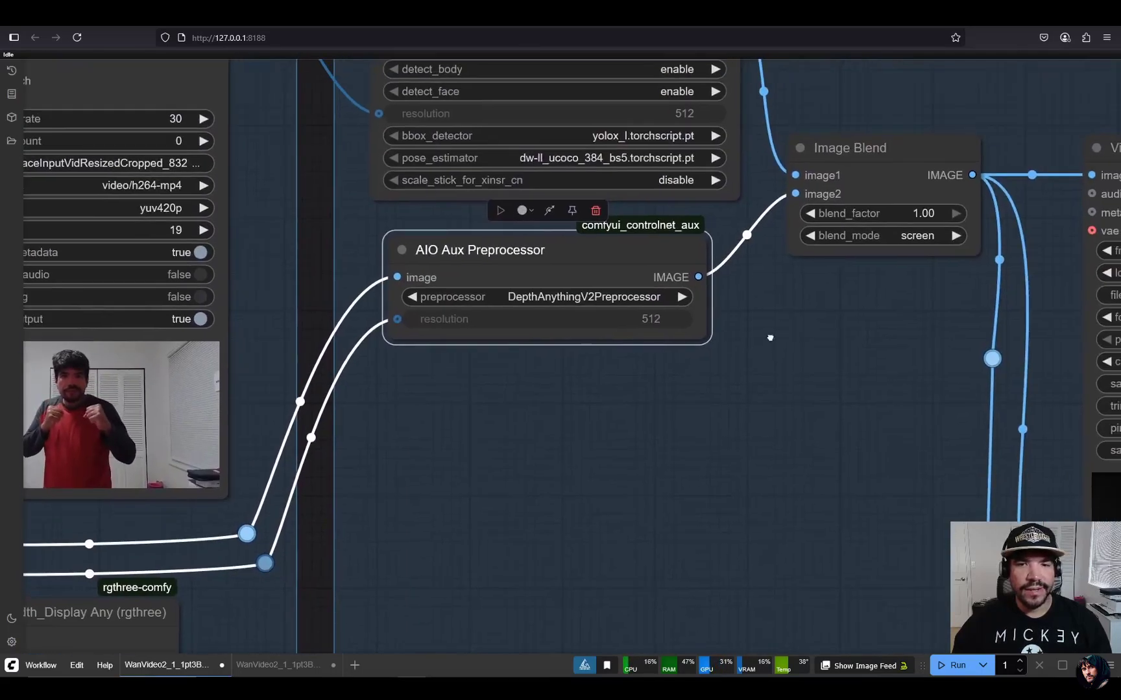
scroll(694, 327, "right", 2)
scroll(694, 328, "up", 2)
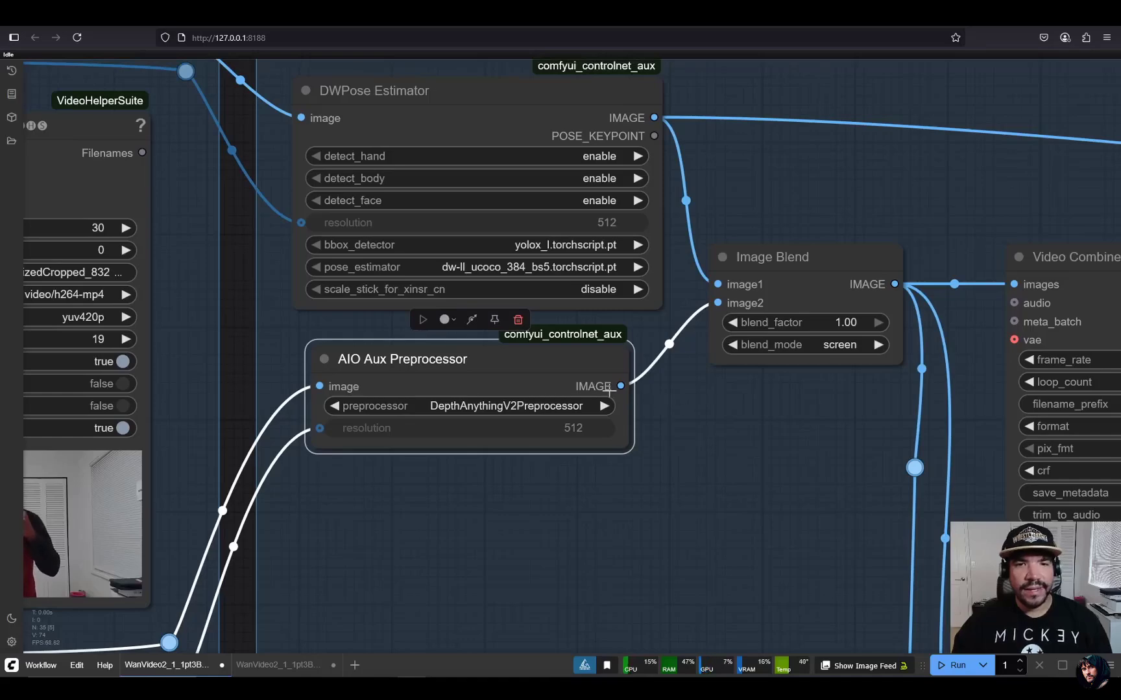
scroll(759, 208, "up", 2)
scroll(775, 247, "up", 1)
scroll(775, 247, "left", 1)
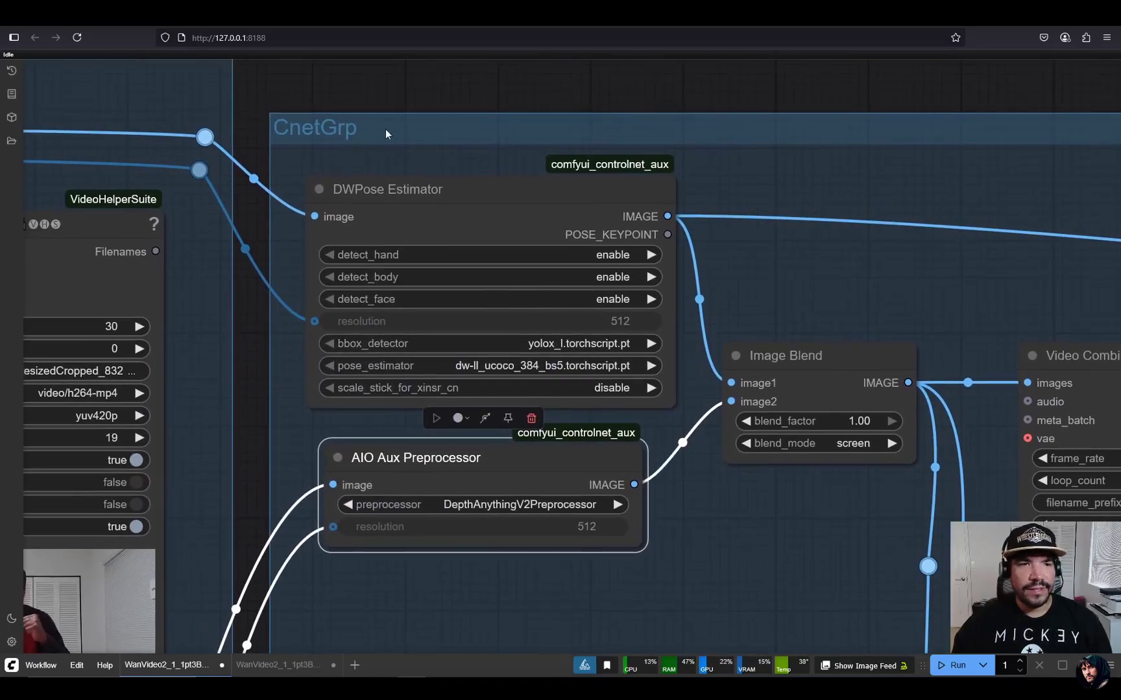
Try yolox_l.onnx as the DWPose Estimator's bbox_detector, then restore yolox_l.torchscript.pt.
left_click(530, 183)
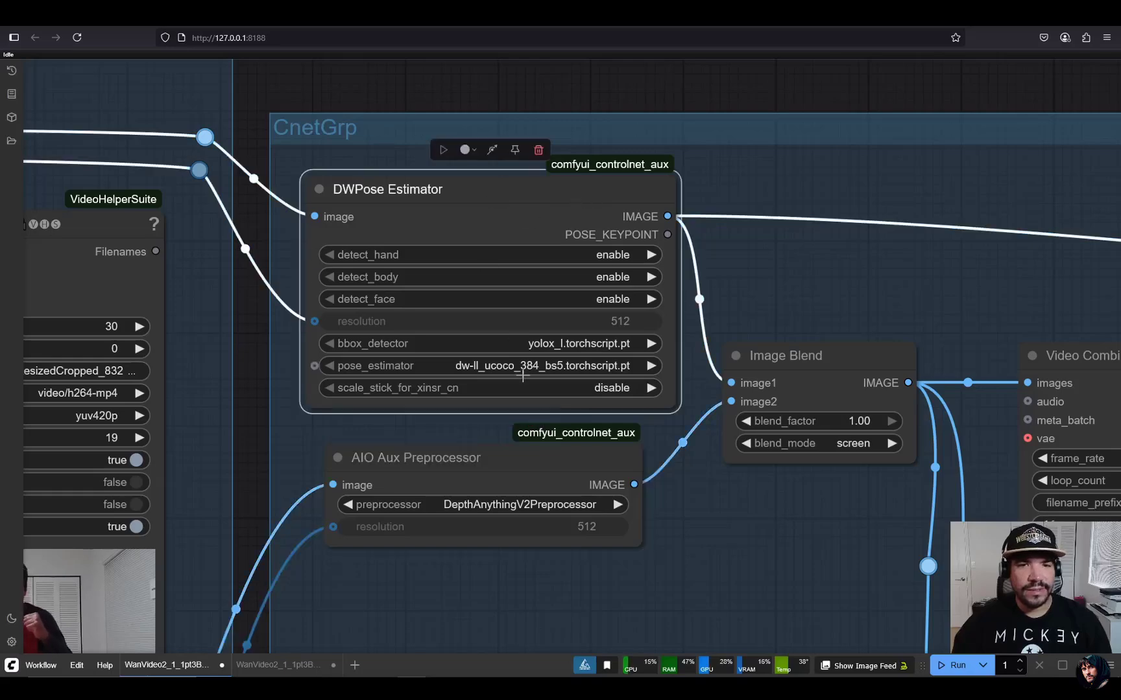
scroll(465, 243, "up", 2)
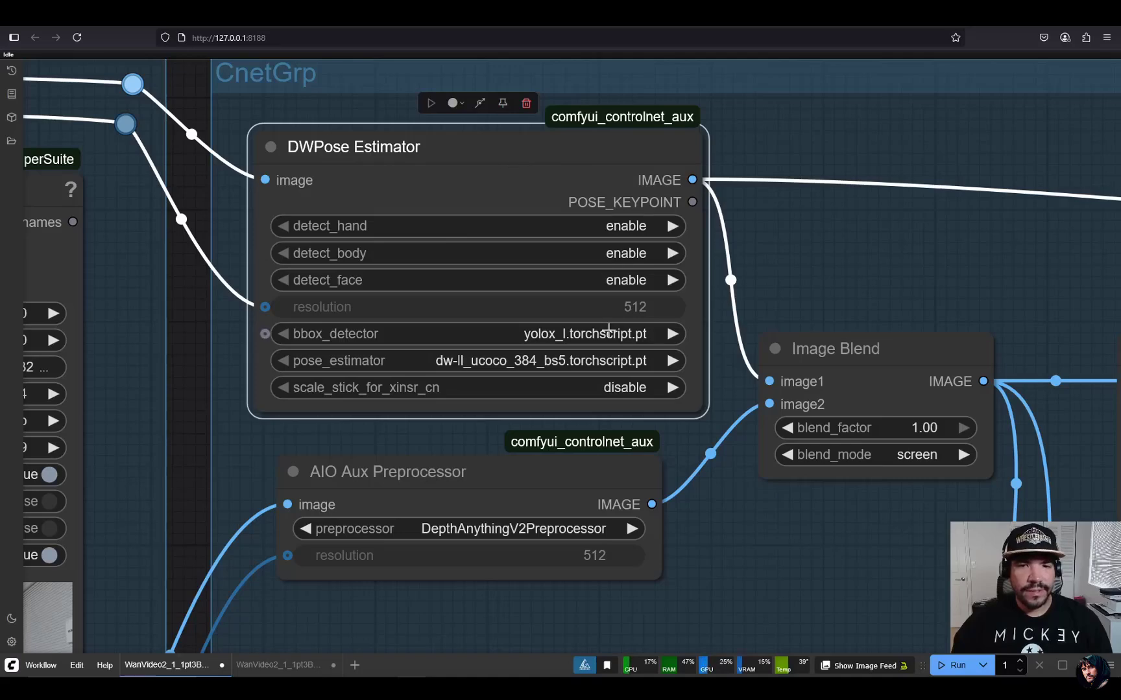
left_click(570, 332)
left_click(597, 361)
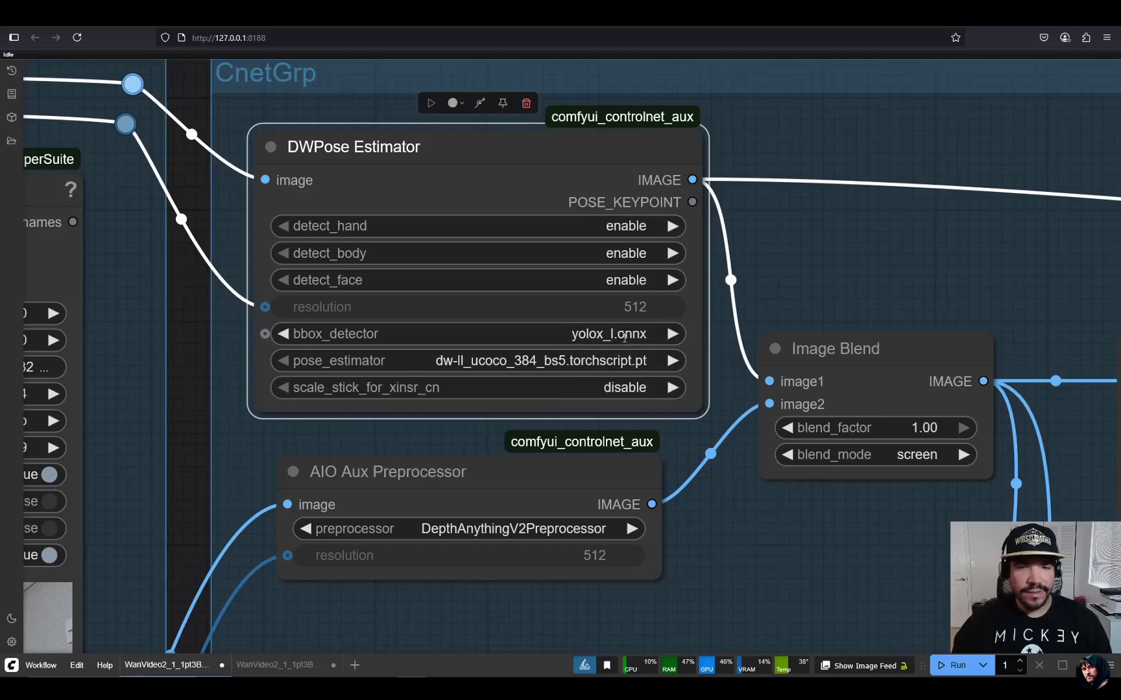
left_click(624, 334)
left_click(635, 354)
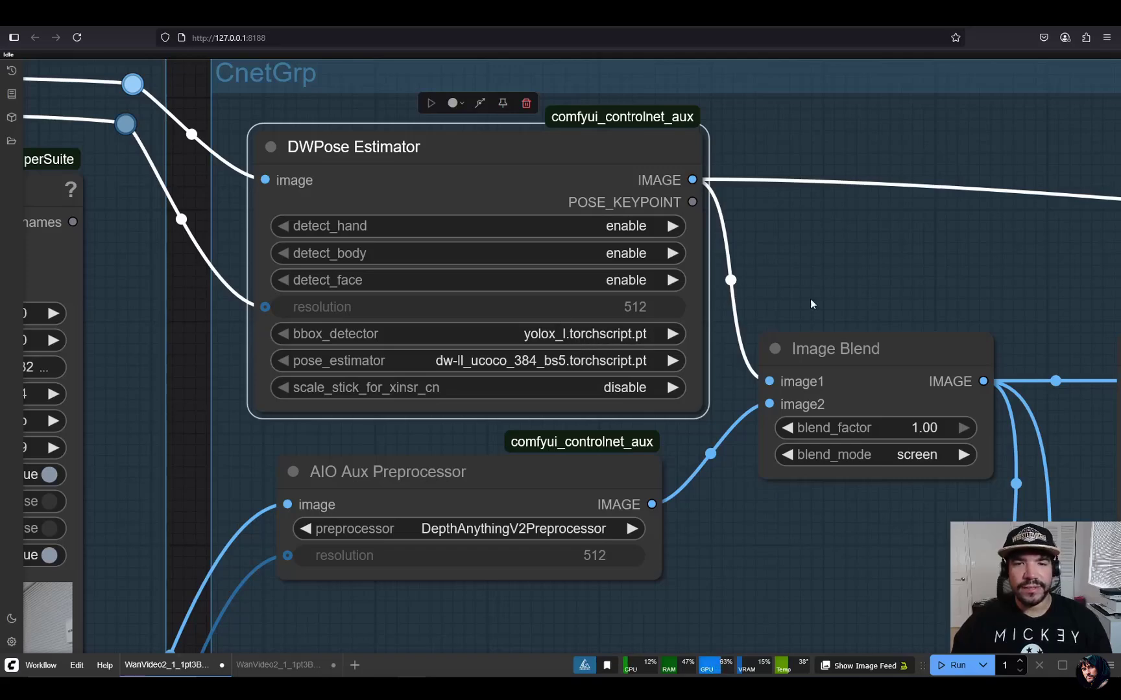
Examine the Image Blend node's settings and the blended pose and depth preview in its Video Combine node.
left_click_drag(818, 295, 485, 196)
scroll(493, 208, "down", 2)
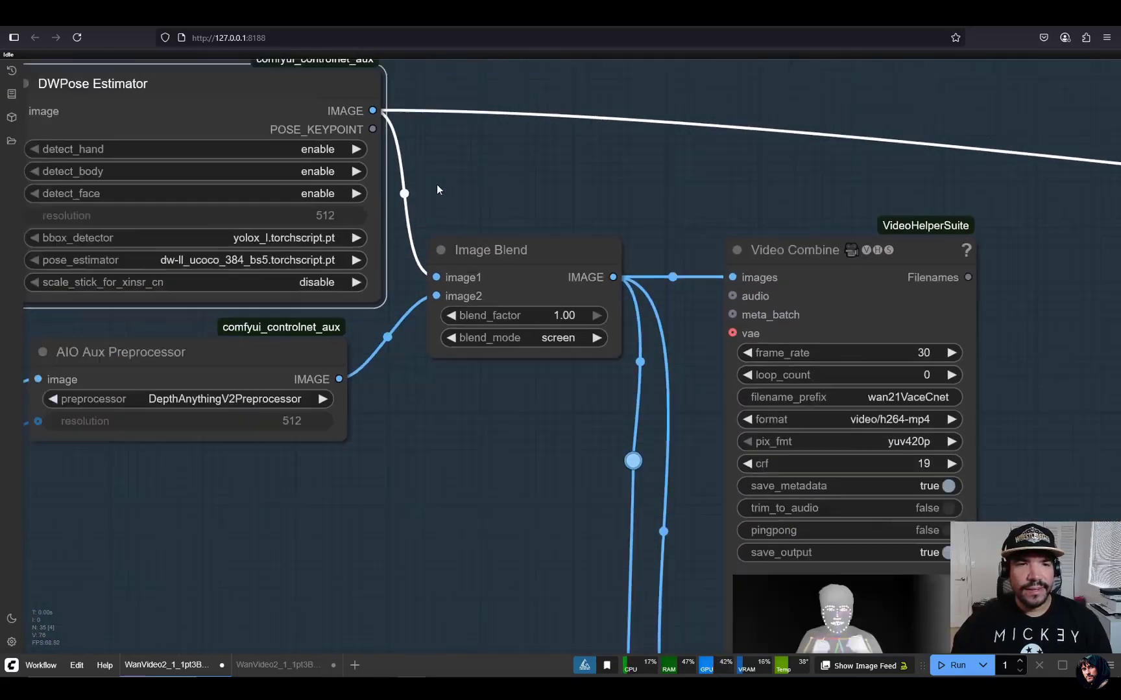
scroll(447, 207, "down", 1)
mouse_move(508, 259)
left_mouse_down()
mouse_move(514, 279)
mouse_move(505, 270)
left_mouse_up()
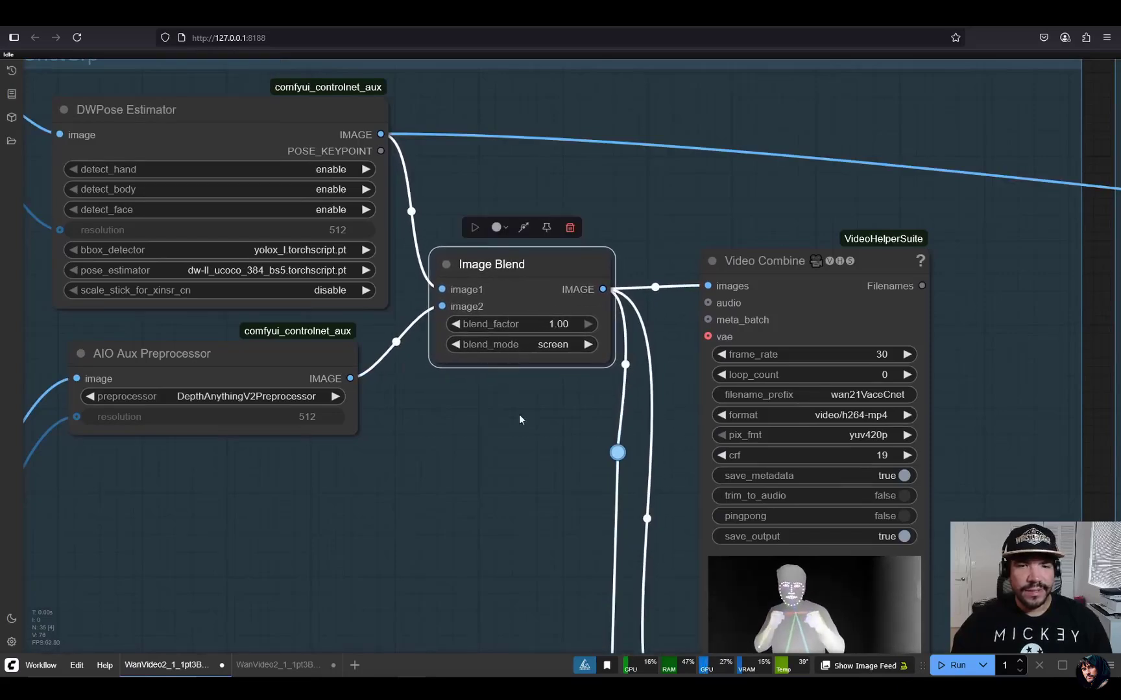
left_click_drag(528, 422, 337, 258)
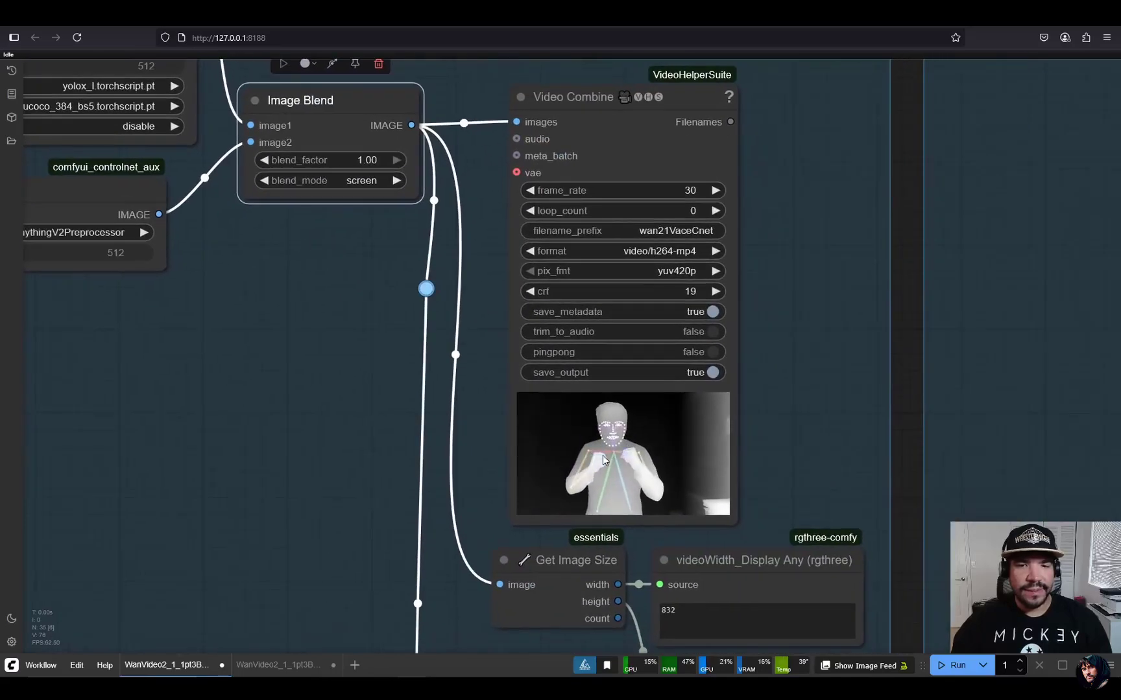
scroll(765, 428, "up", 6)
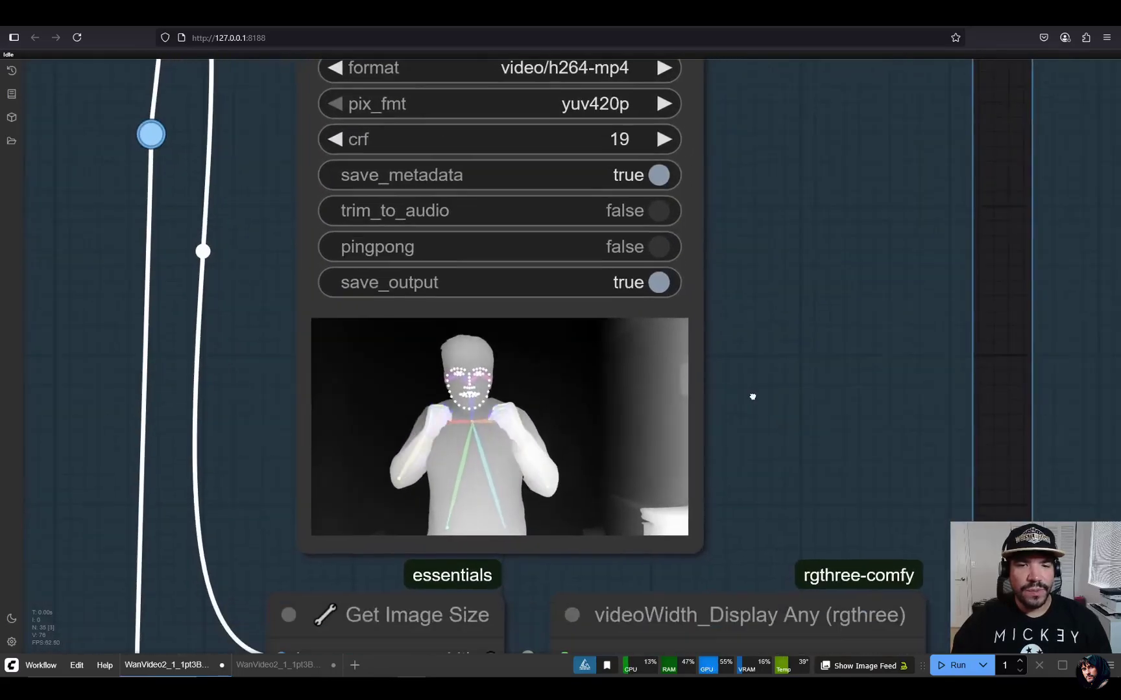
Check the Get Image Size node and its connected videoWidth and videoHeight displays below the blended control preview.
left_click_drag(754, 397, 798, 245)
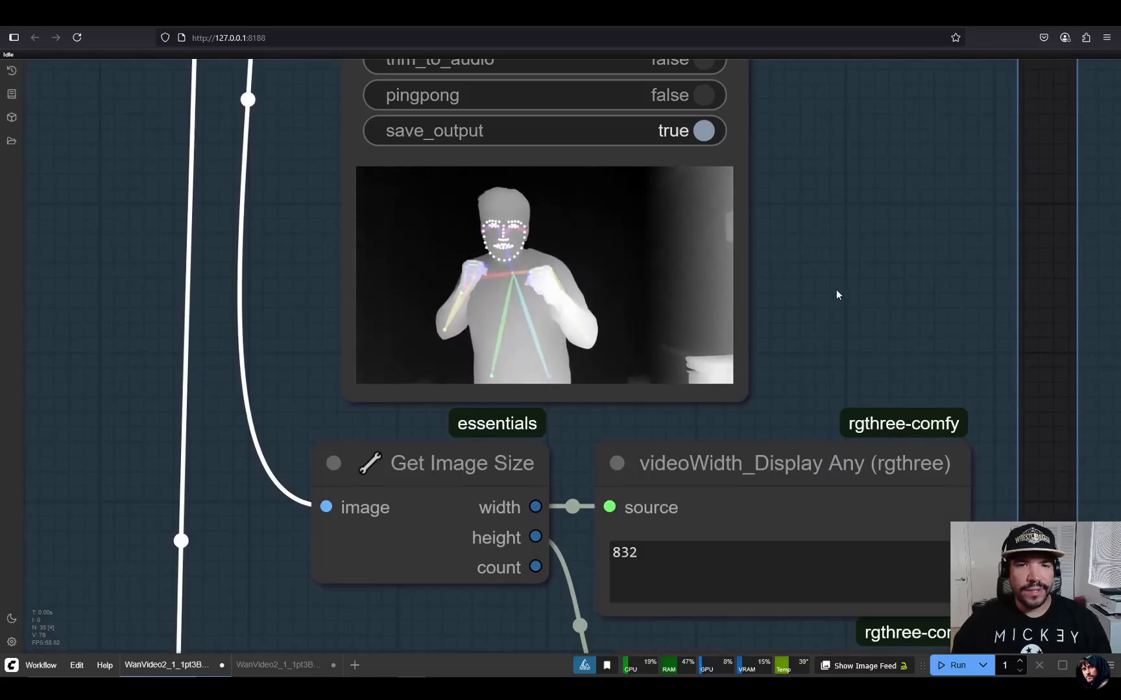
scroll(834, 273, "down", 3)
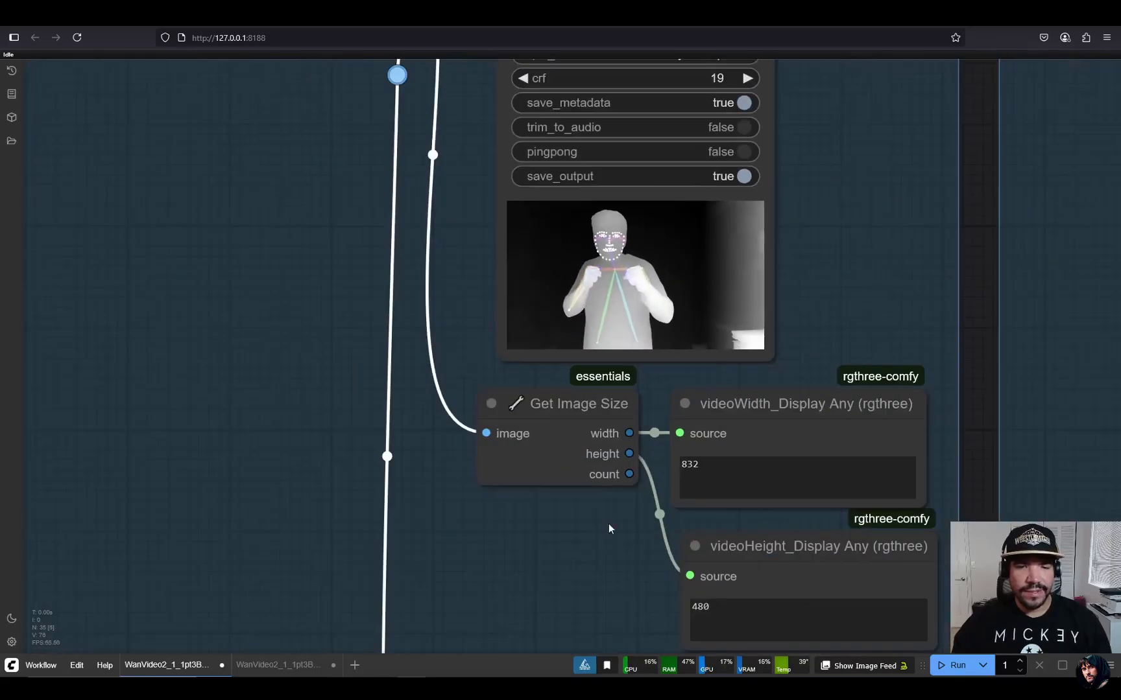
left_click_drag(608, 529, 465, 412)
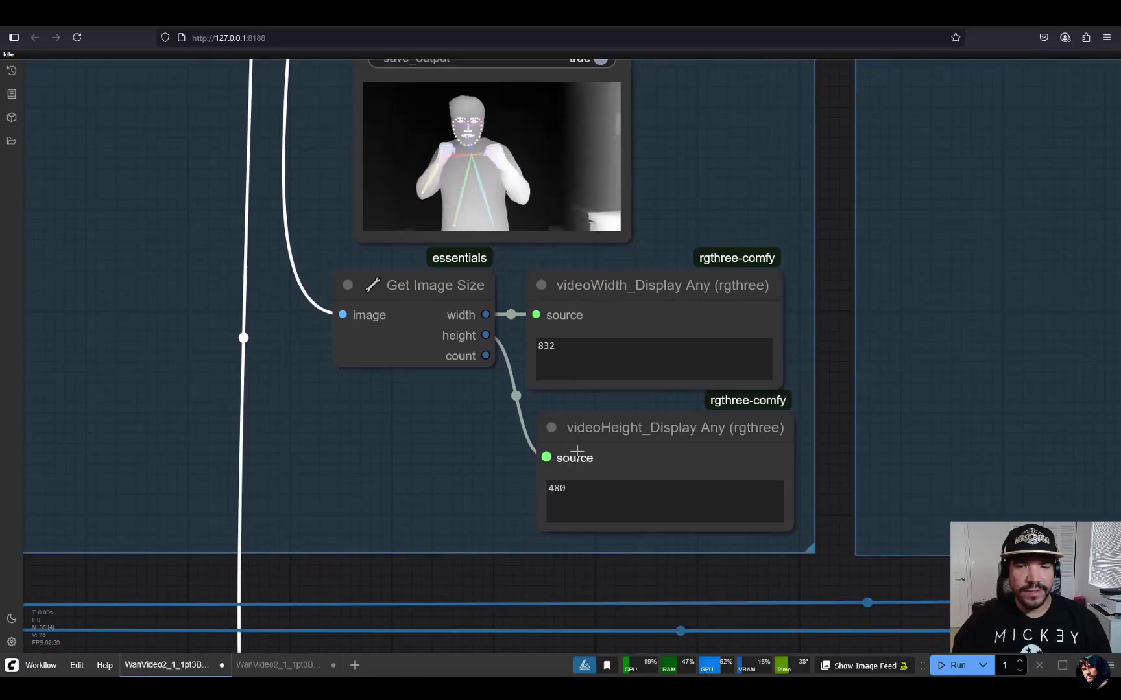
scroll(443, 509, "down", 6)
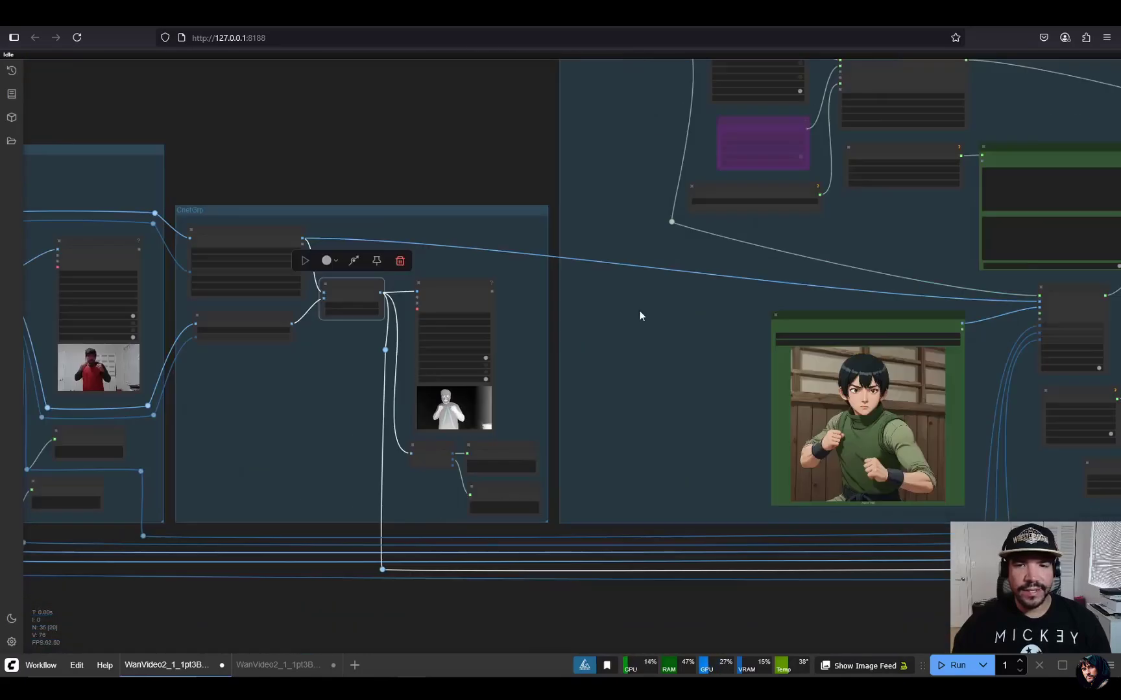
Examine the vaceSamplingGrp group, starting with the WanVideo VAE Loader and neighbouring model nodes.
left_click_drag(639, 310, 324, 393)
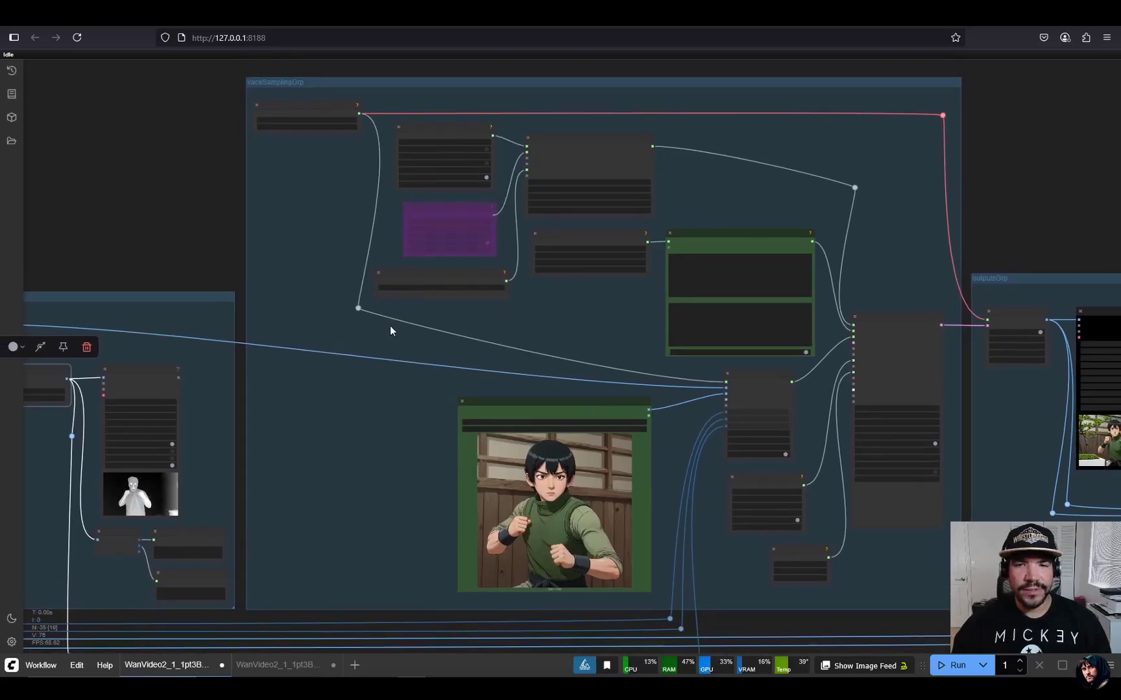
scroll(338, 139, "up", 5)
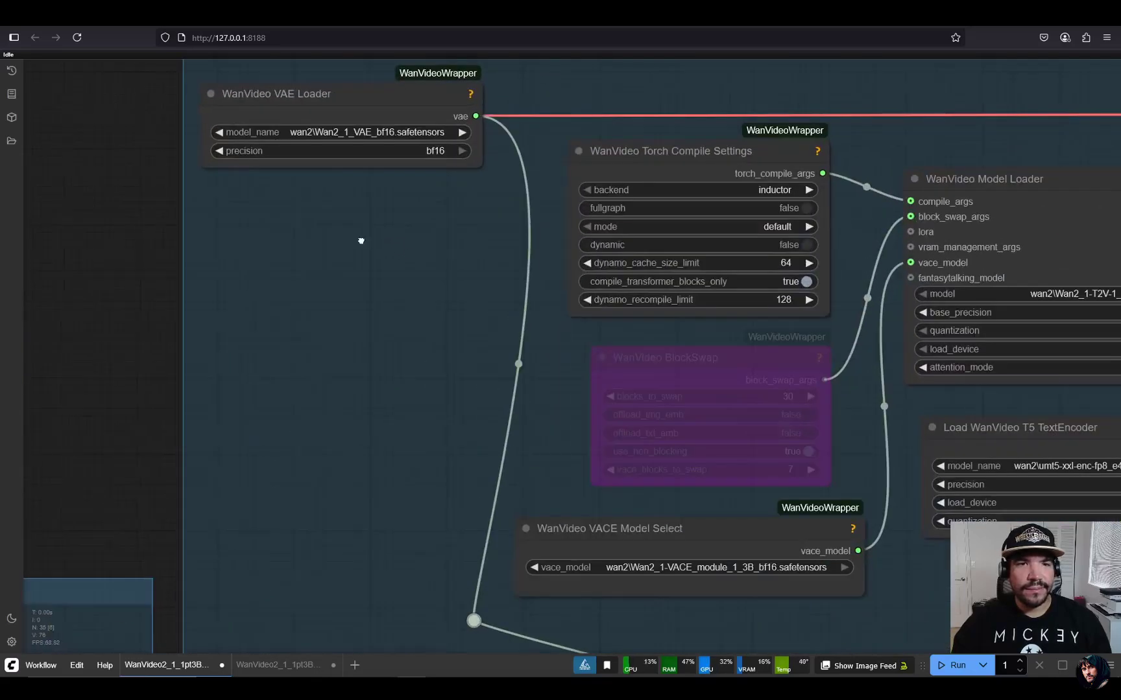
scroll(303, 230, "down", 3)
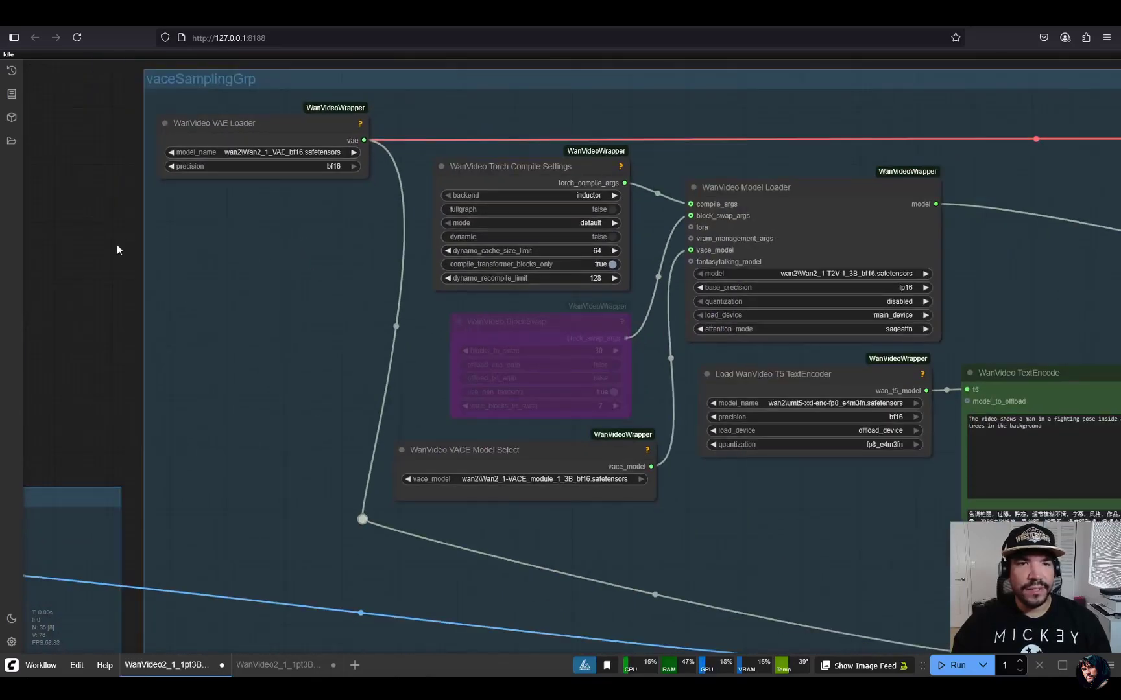
scroll(301, 212, "up", 1)
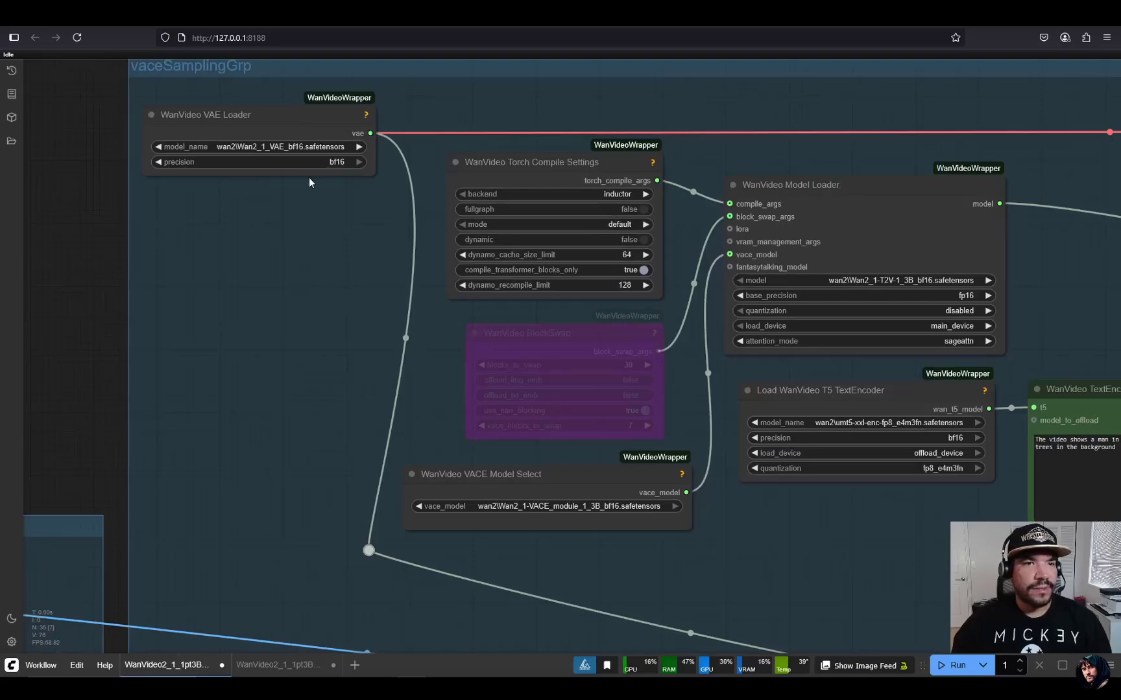
Switch to the Kijai/WanVideo_comfy files page on Hugging Face and look through the VAE, T2V, VACE and umt5 text encoder model files.
left_click(204, 38)
left_click(203, 44)
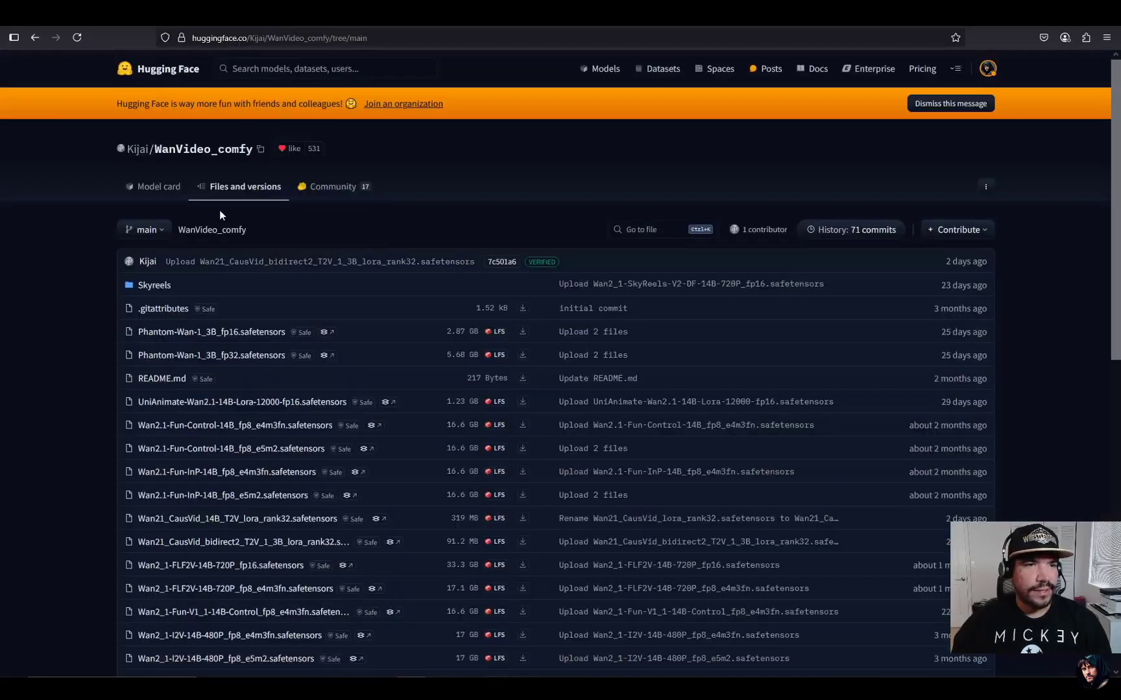
scroll(370, 413, "down", 10)
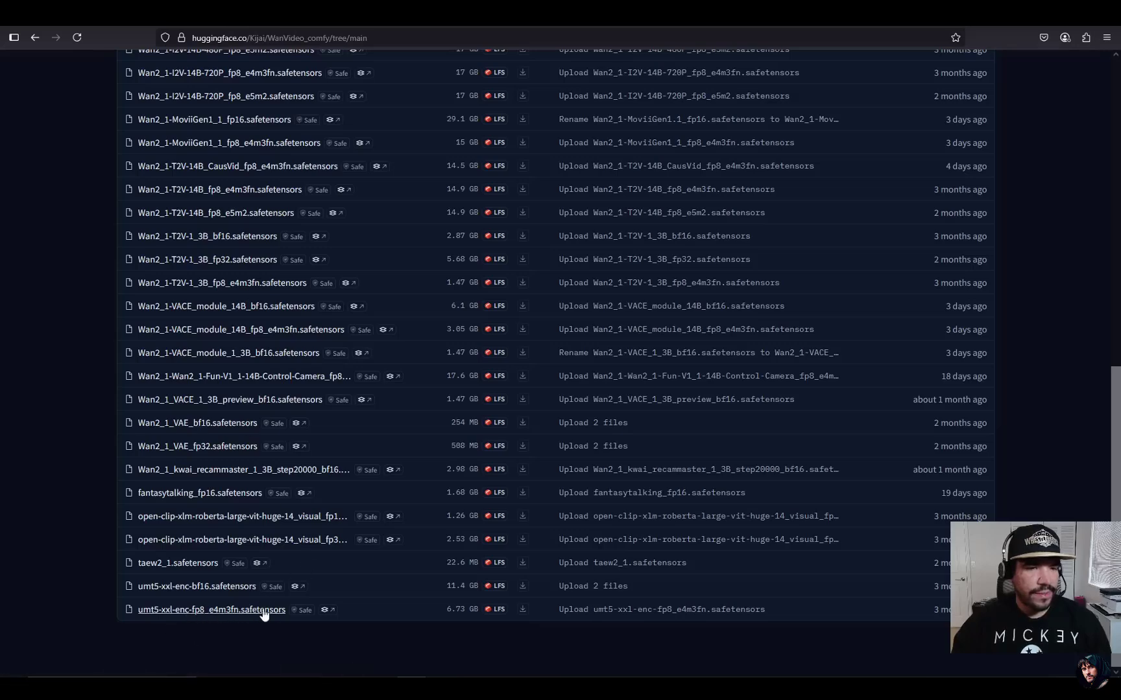
scroll(350, 399, "up", 3)
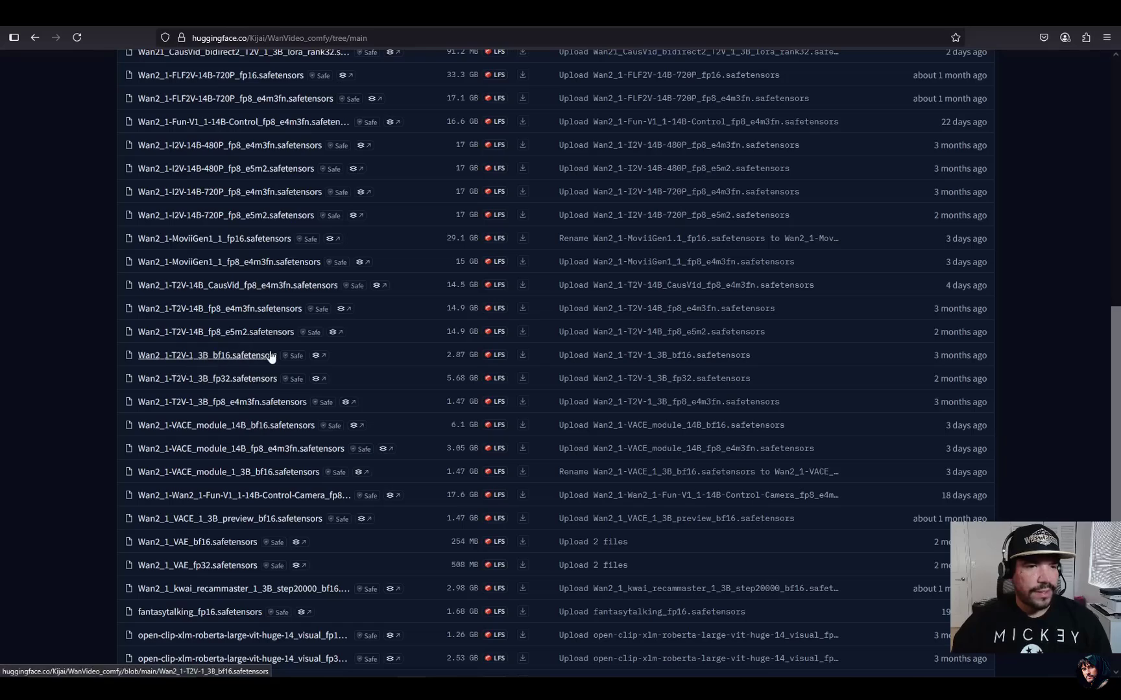
scroll(377, 350, "up", 1)
scroll(378, 354, "up", 2)
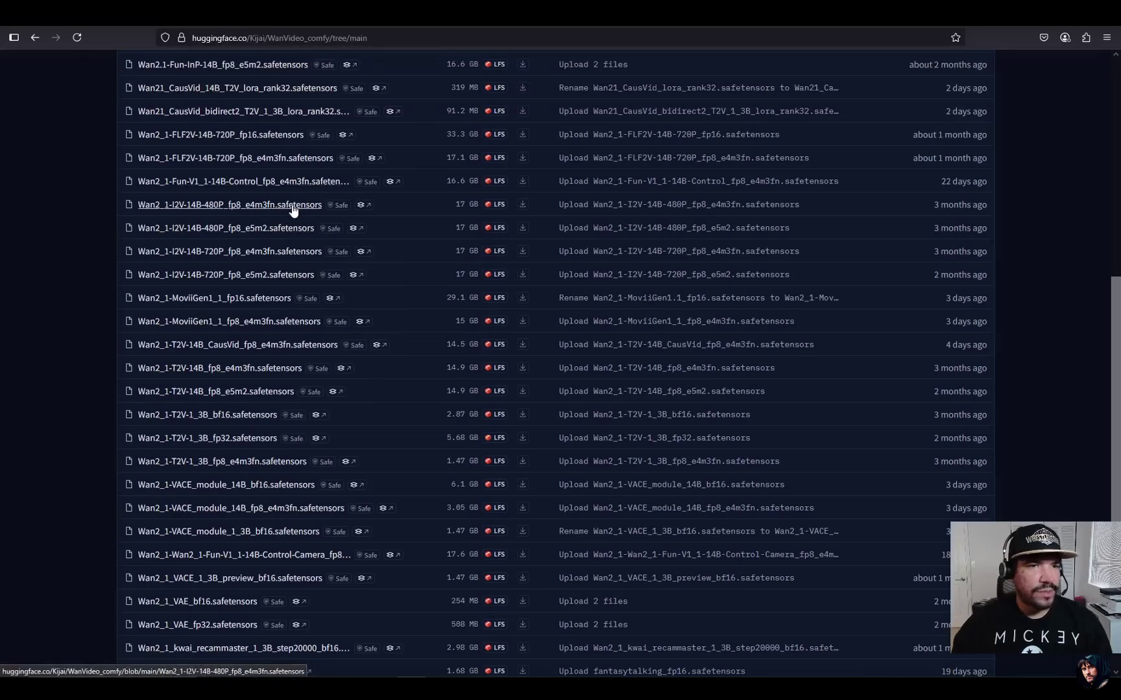
scroll(358, 339, "down", 2)
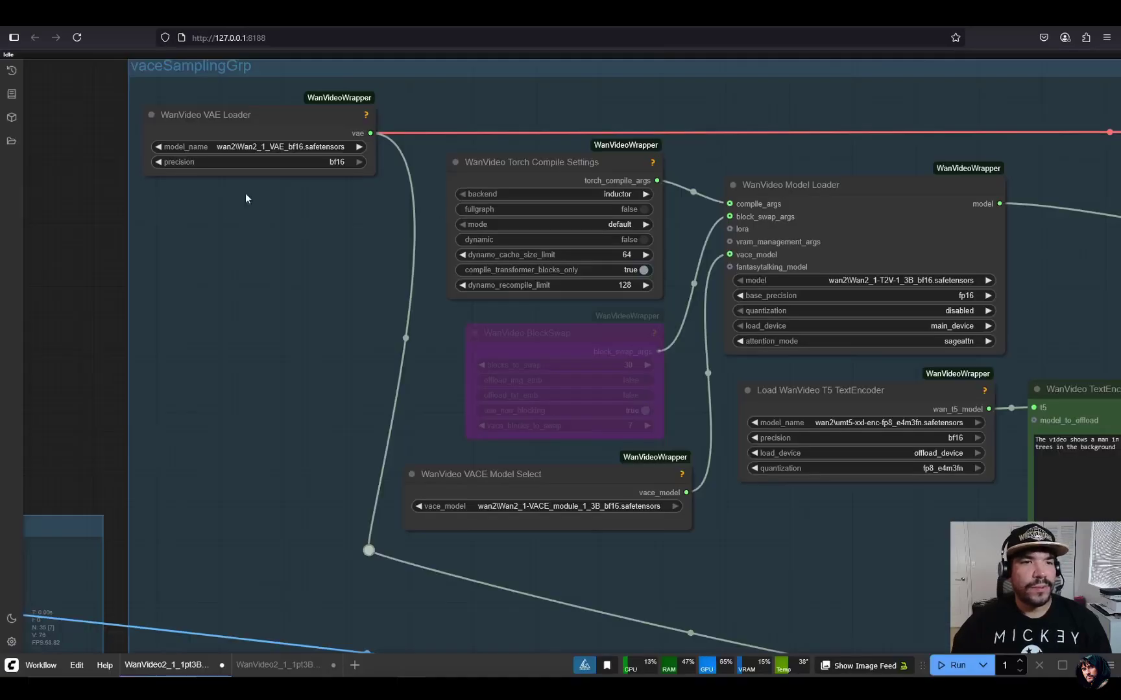
Return to the ComfyUI workflow and review the VAE Loader, Model Loader, VACE Model Select and T5 TextEncoder nodes.
scroll(249, 191, "up", 4)
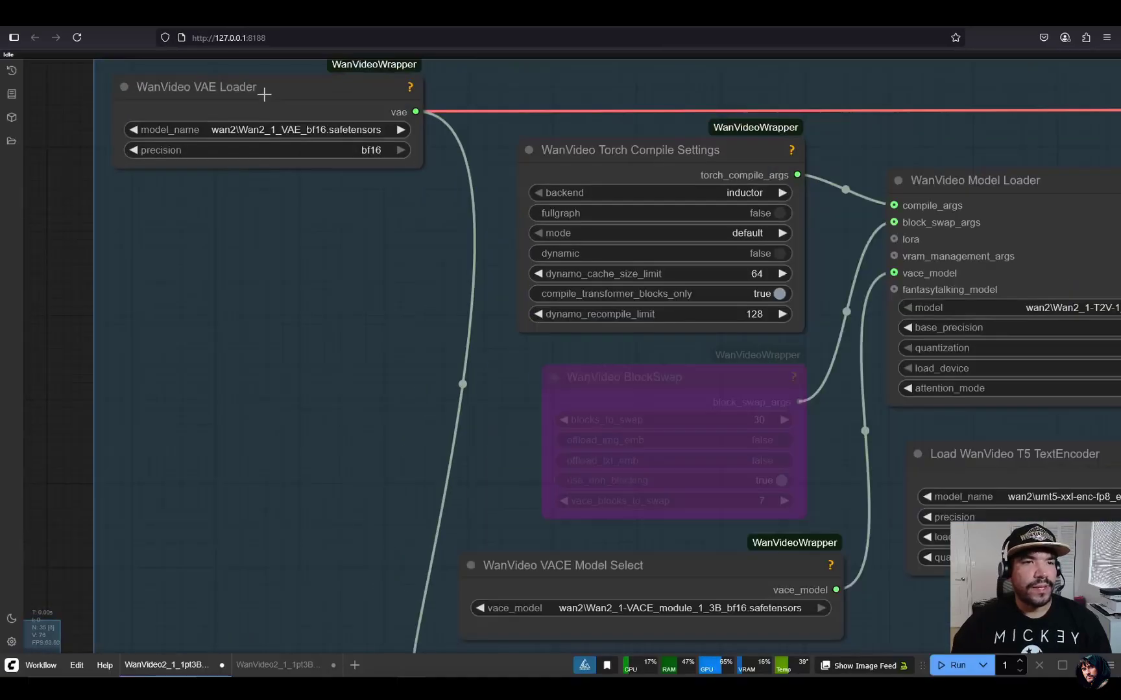
left_click_drag(361, 251, 181, 259)
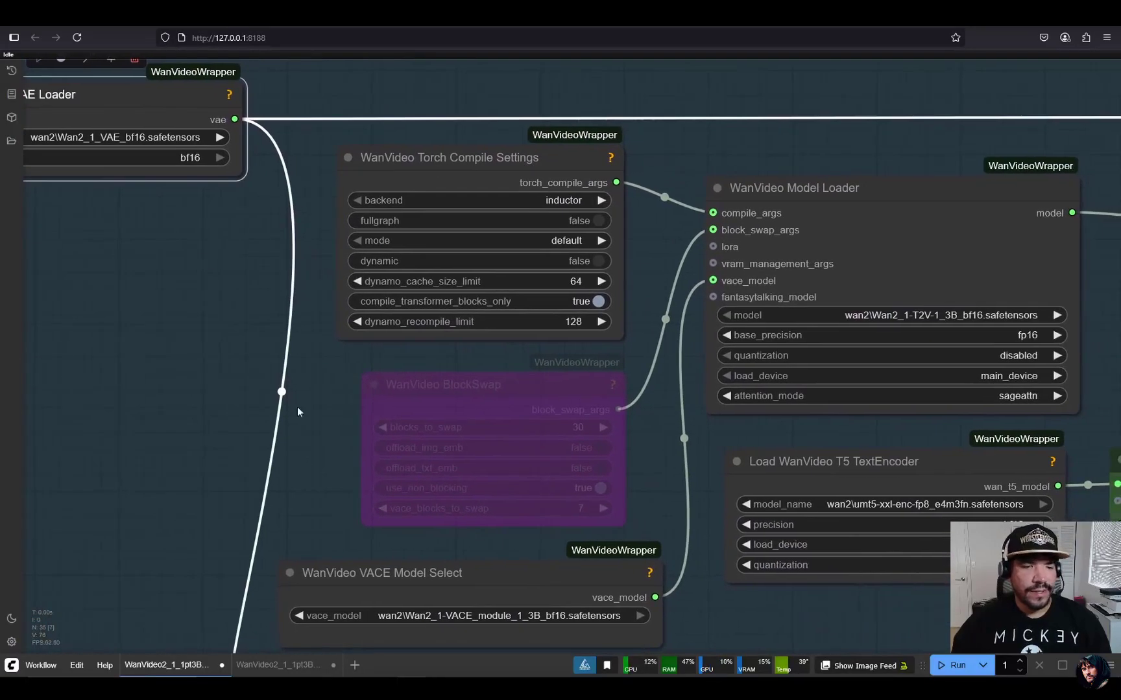
scroll(283, 368, "down", 2)
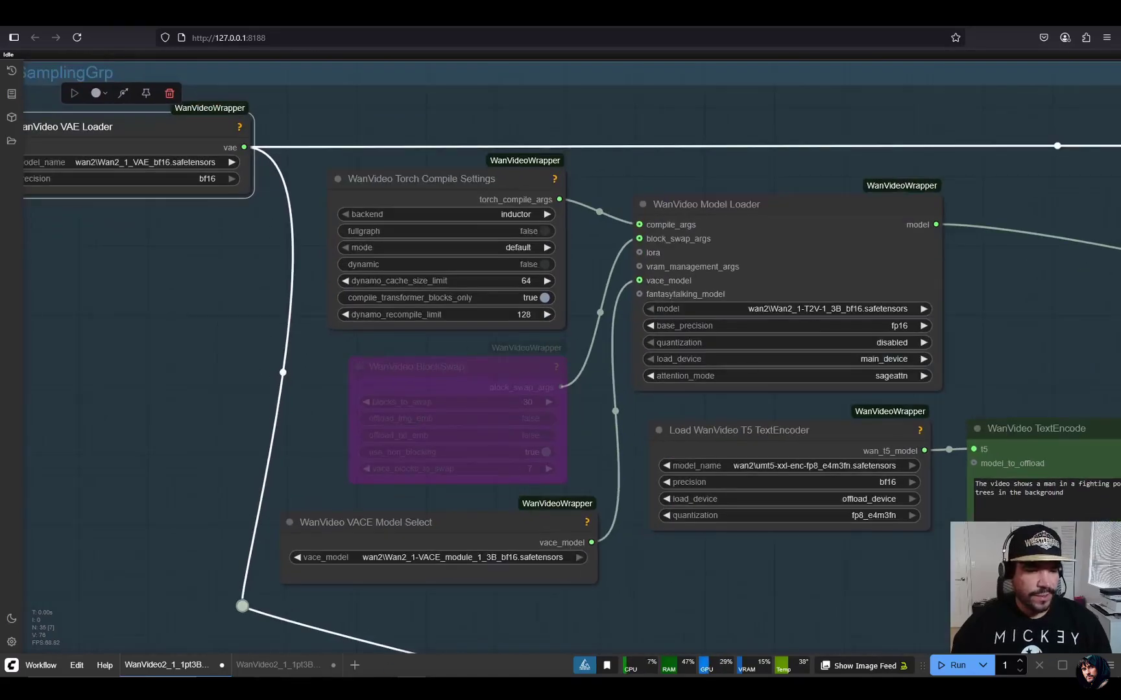
Switch to File Explorer and locate Wan2_1_VAE_bf16.safetensors in the ComfyUI models\vae\wan2 folder.
key("alt+Tab")
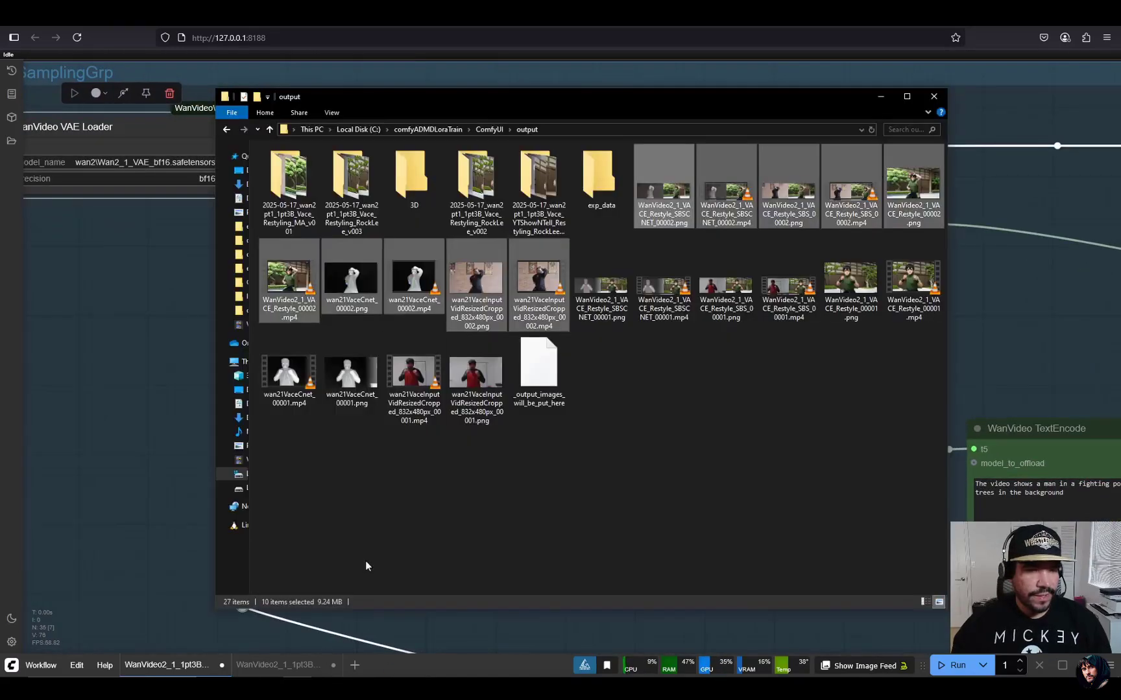
left_click(489, 127)
double_click(318, 325)
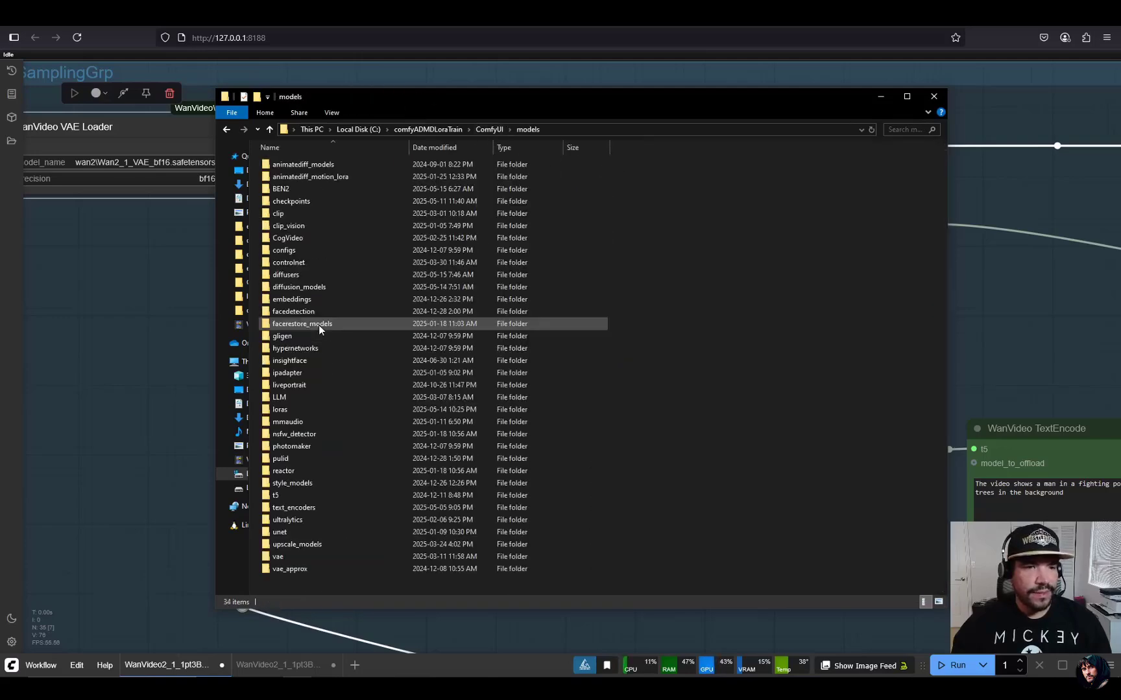
double_click(291, 556)
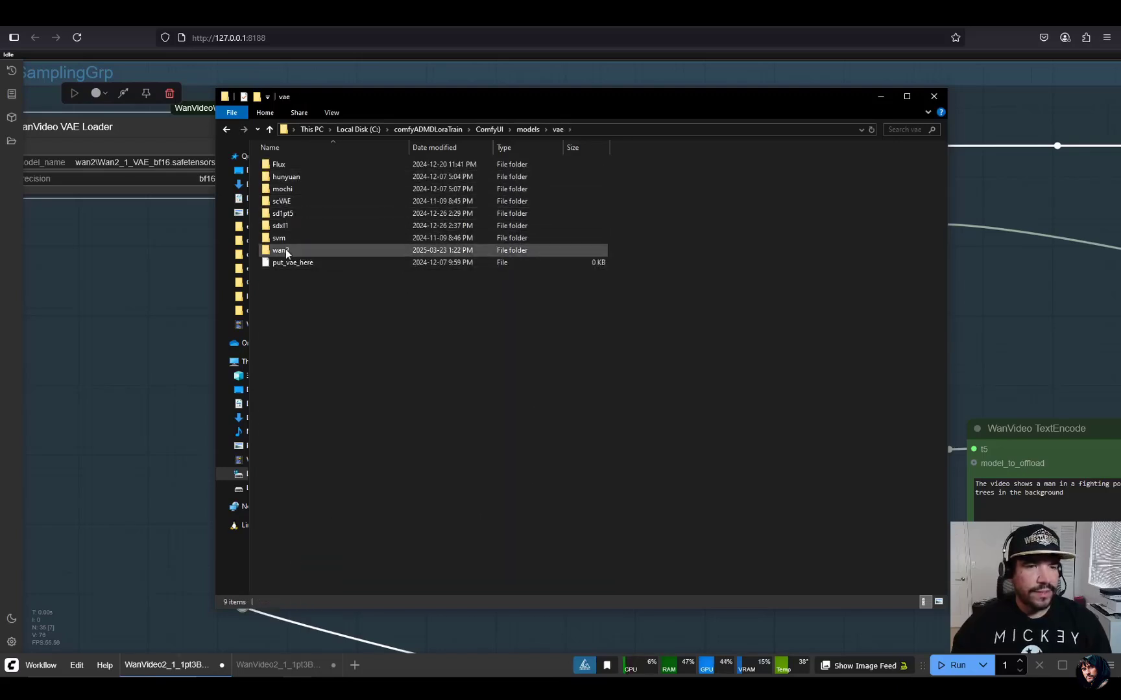
double_click(280, 251)
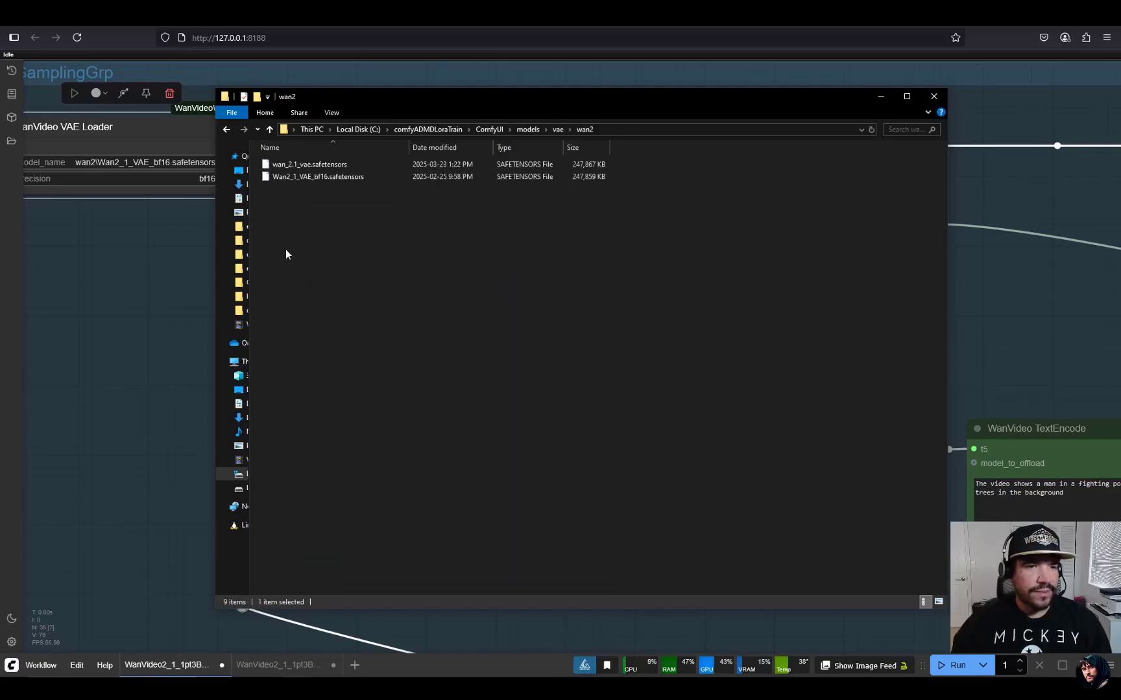
left_click(309, 176)
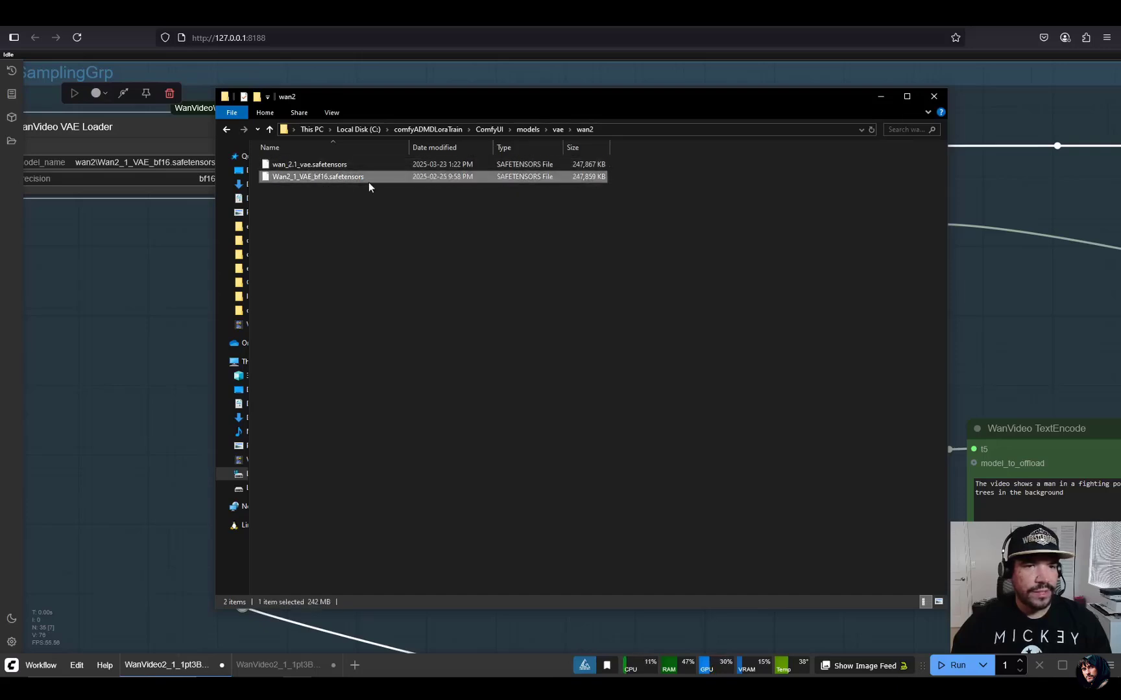
Locate the Wan2_1-T2V-1_3B_bf16 and Wan2_1-VACE_module_1_3B_bf16 safetensors files in the models\diffusion_models\wan2 folder.
left_click(548, 129)
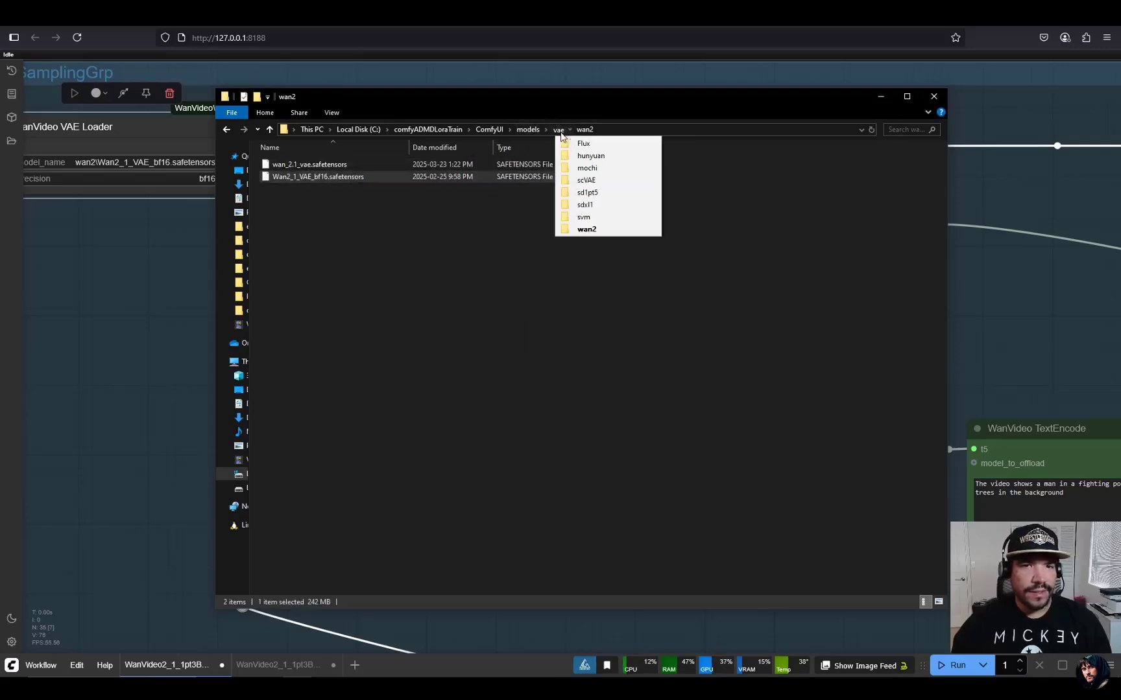
left_click(558, 129)
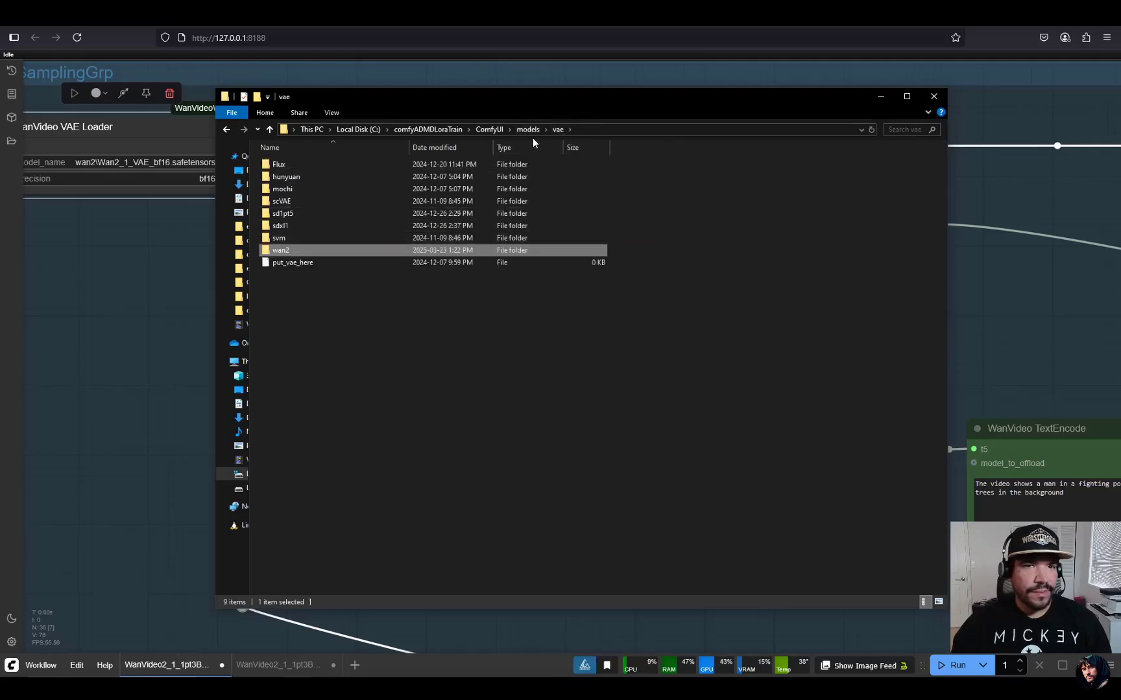
left_click(529, 129)
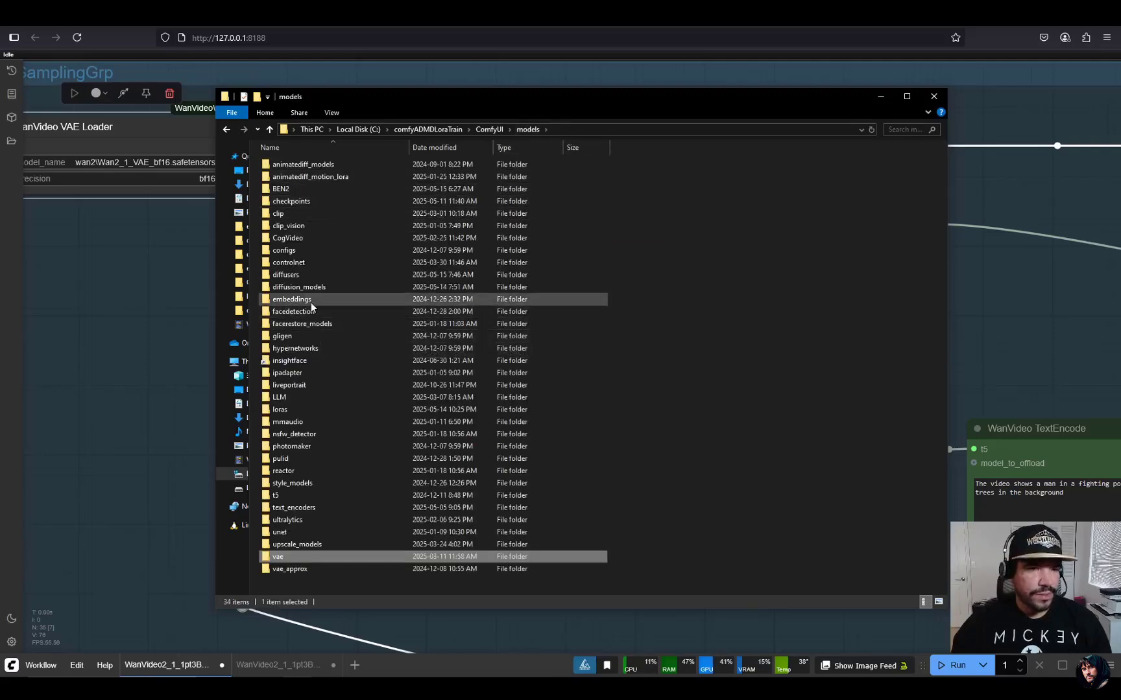
double_click(305, 288)
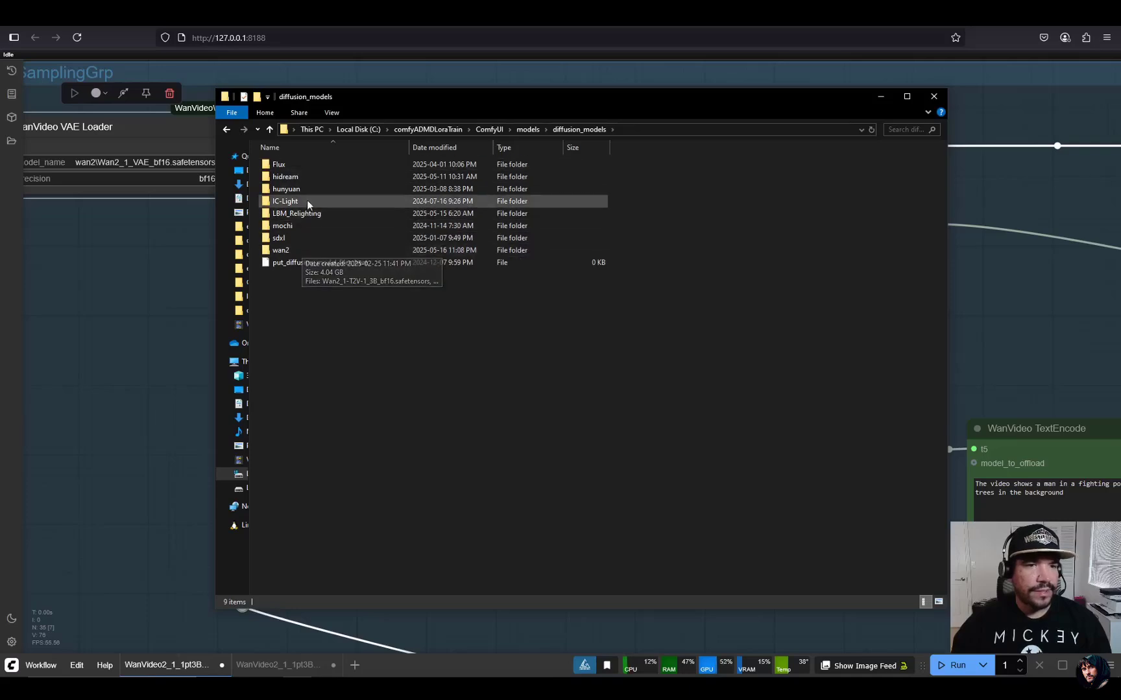
double_click(290, 254)
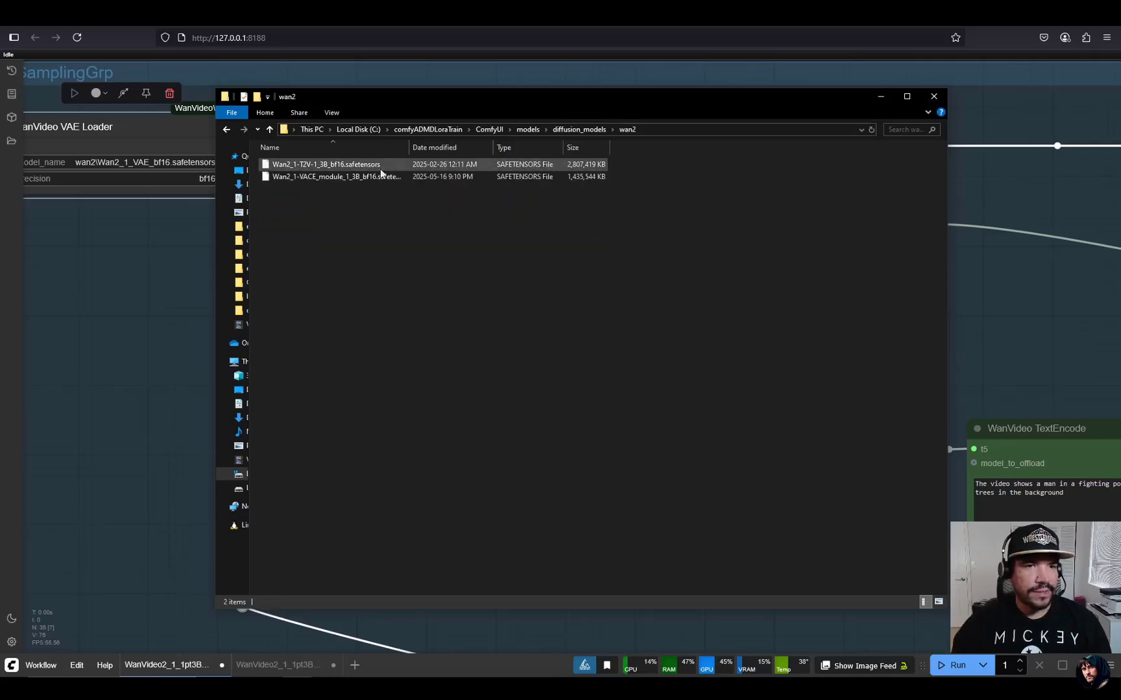
left_click_drag(409, 148, 454, 148)
left_click(326, 167)
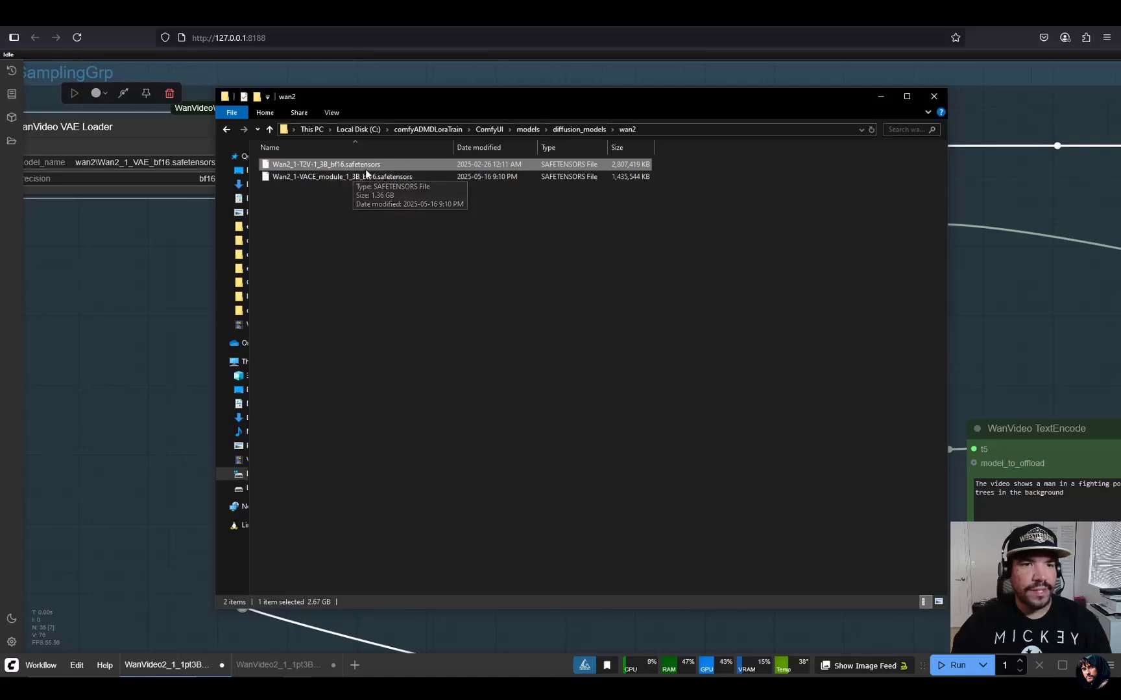
left_click(325, 178)
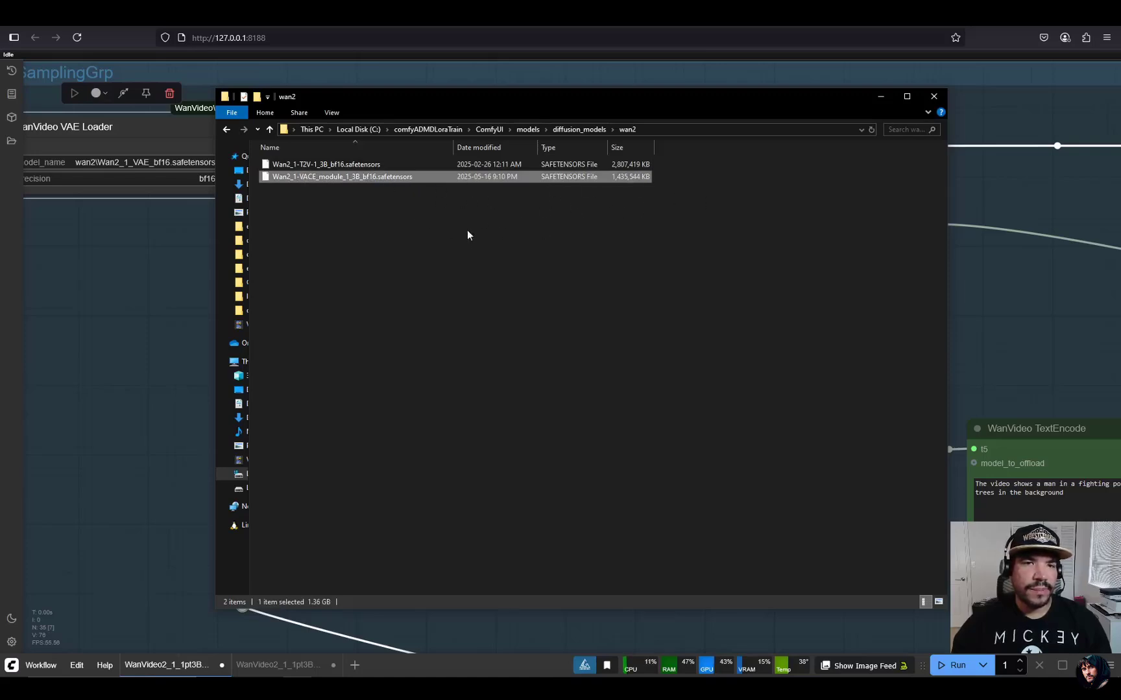
Open the models\text_encoders\wan2 folder to locate umt5-xxl-enc-fp8_e4m3fn.safetensors.
left_click(579, 129)
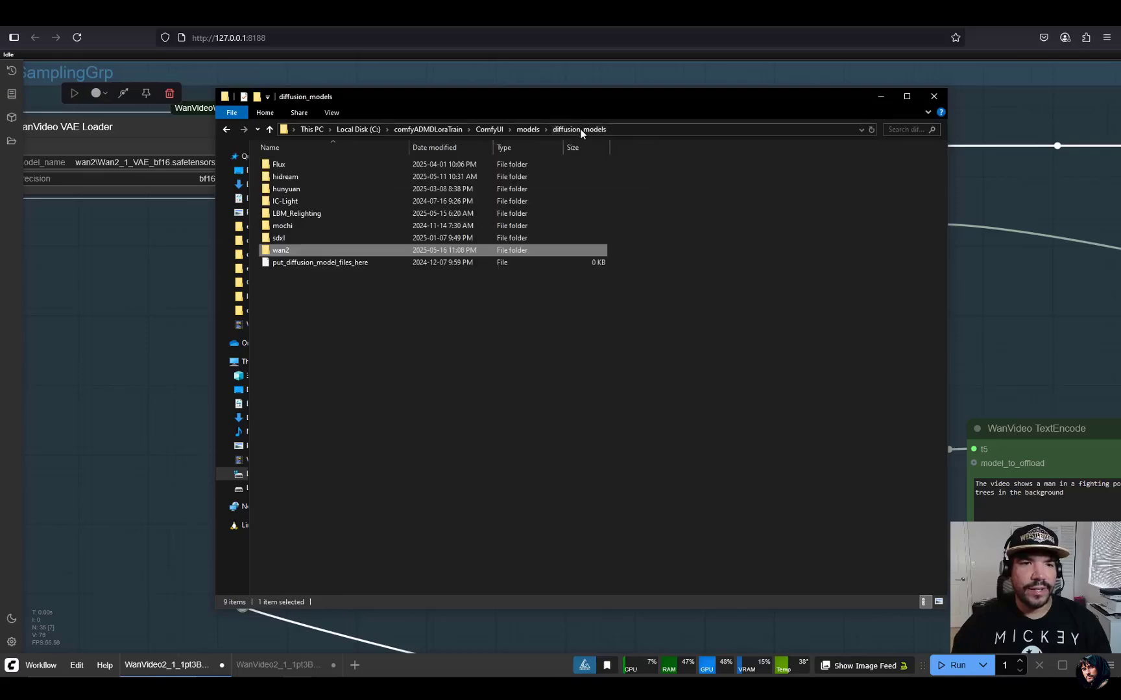
left_click(535, 131)
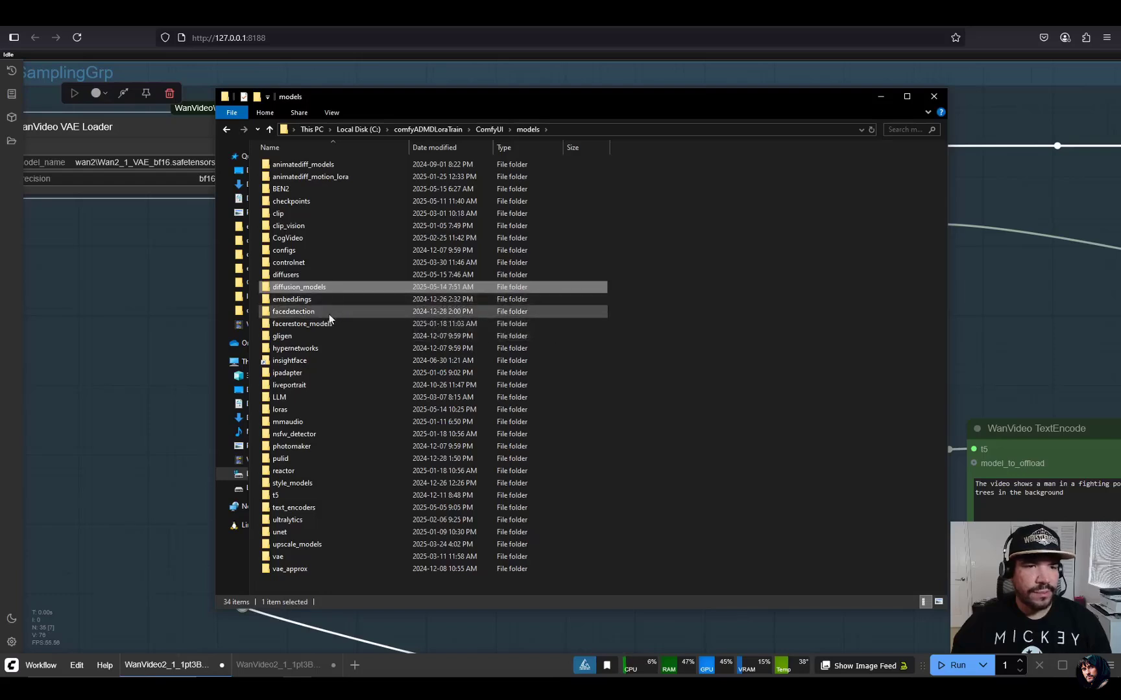
mouse_move(342, 302)
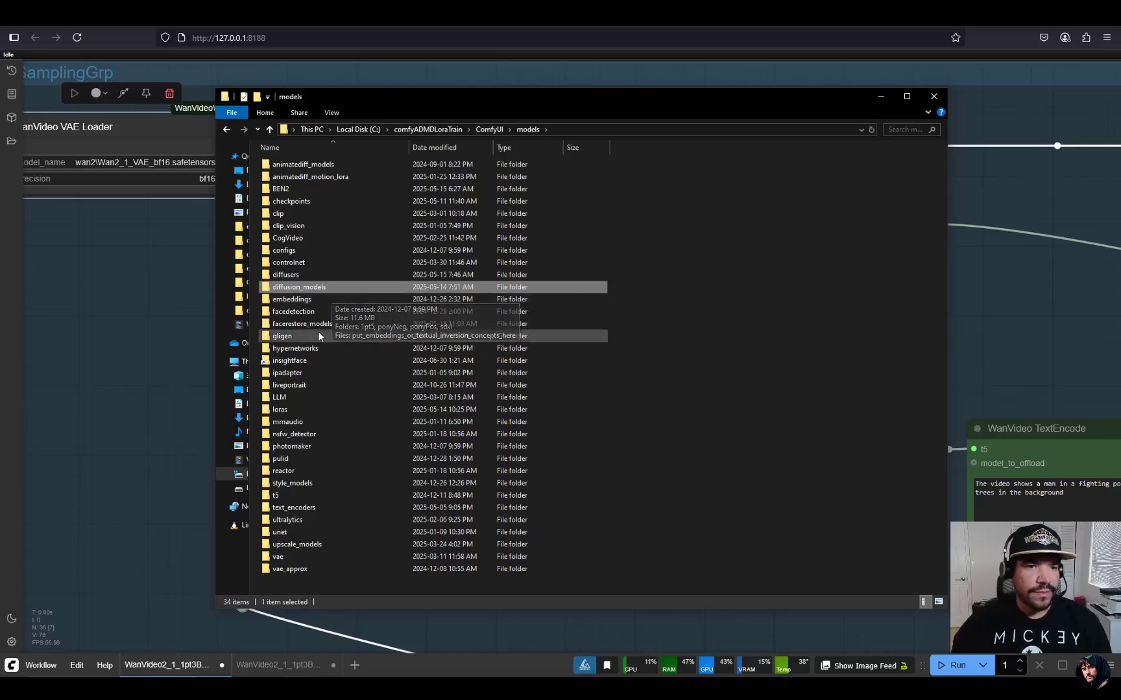
mouse_move(338, 330)
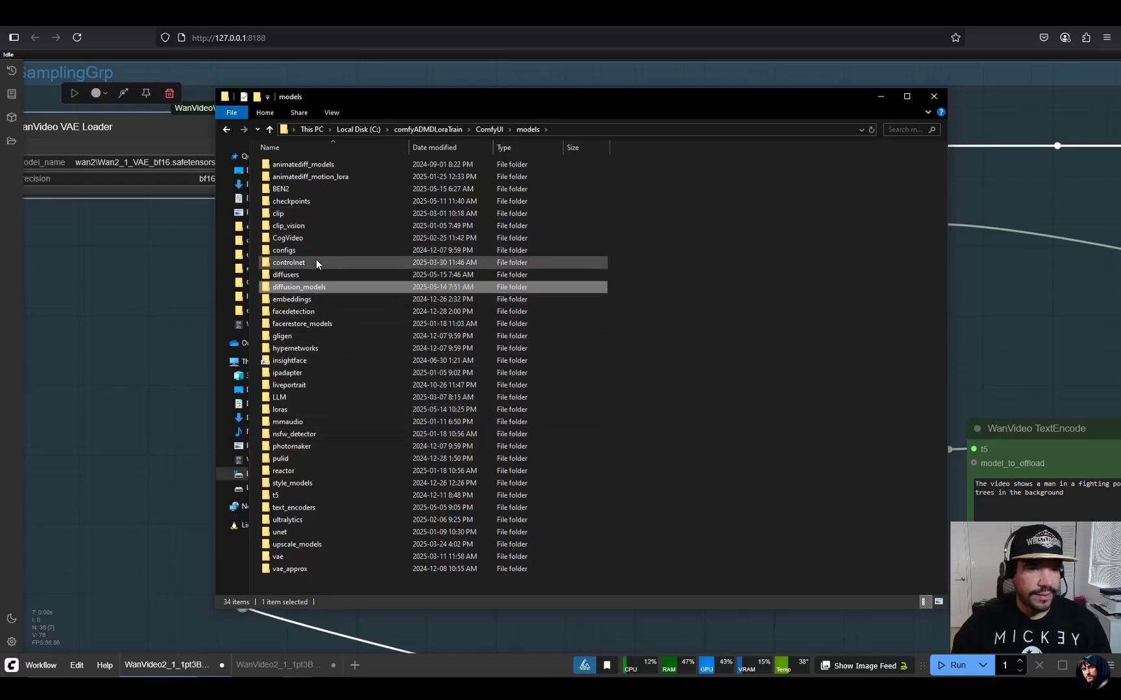
double_click(298, 508)
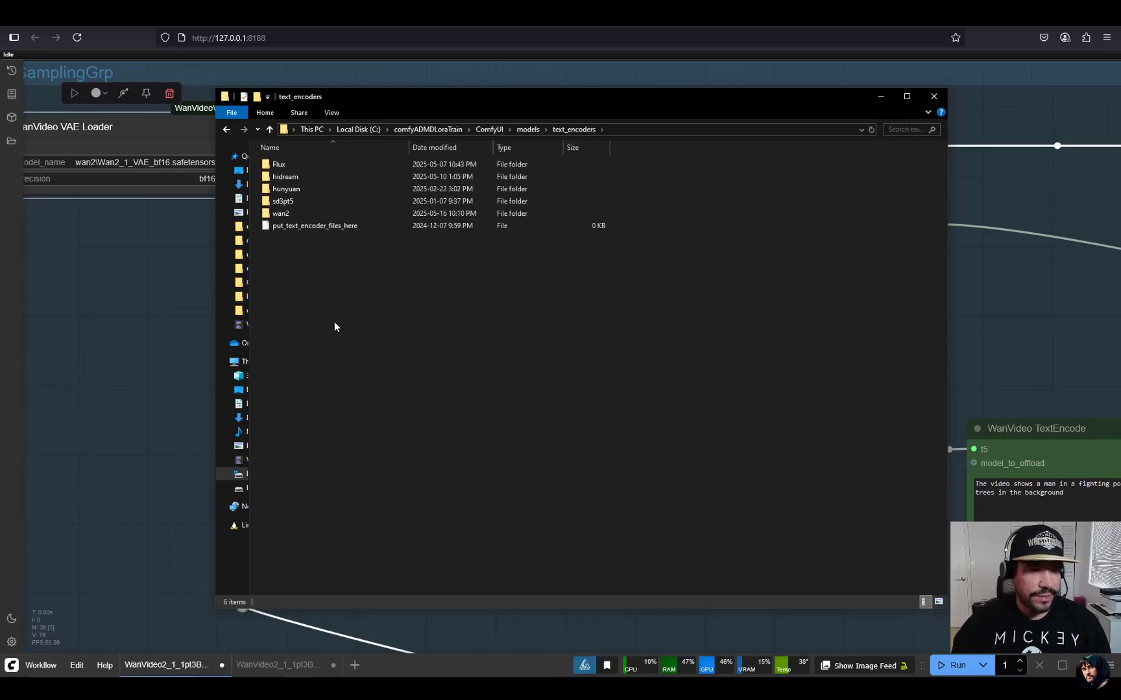
double_click(288, 214)
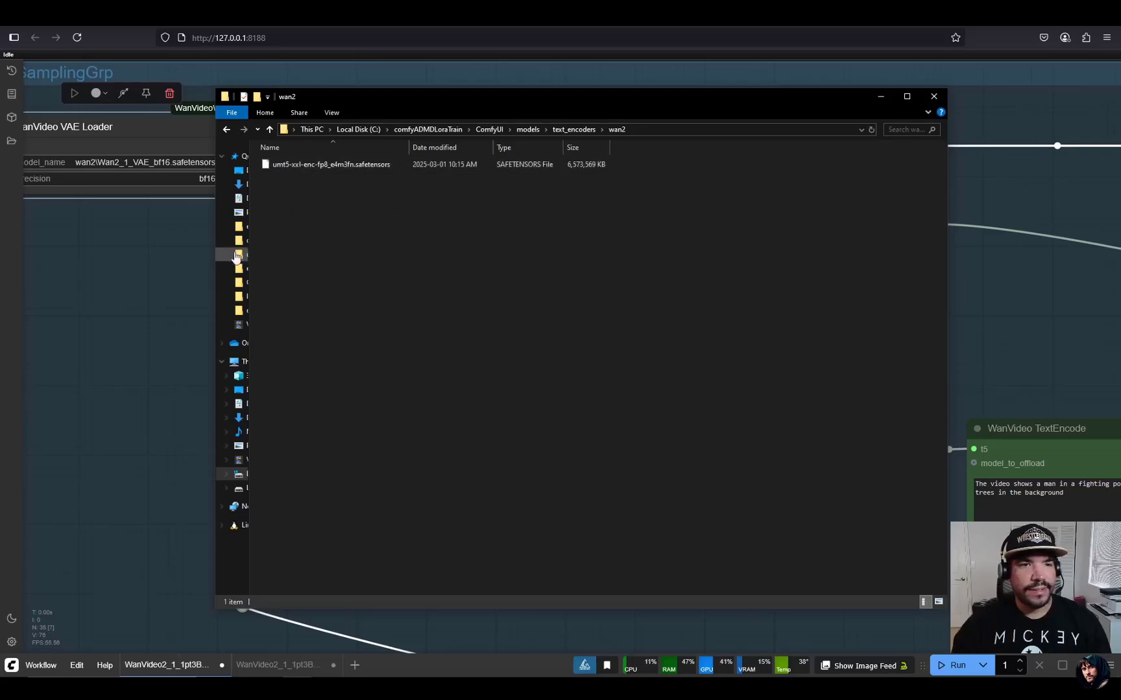
Return to the ComfyUI workflow and select the WanVideo Torch Compile Settings node to review its options.
left_click(75, 256)
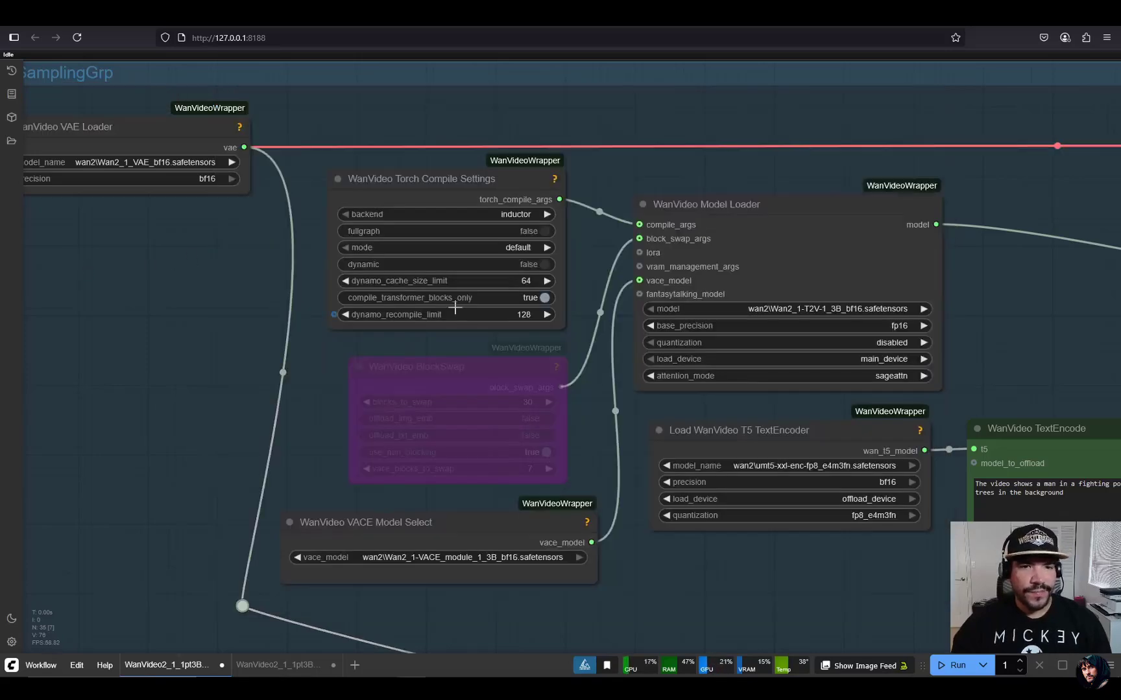
left_click_drag(177, 269, 164, 239)
scroll(577, 277, "up", 2)
left_click(498, 146)
left_click_drag(498, 146, 487, 145)
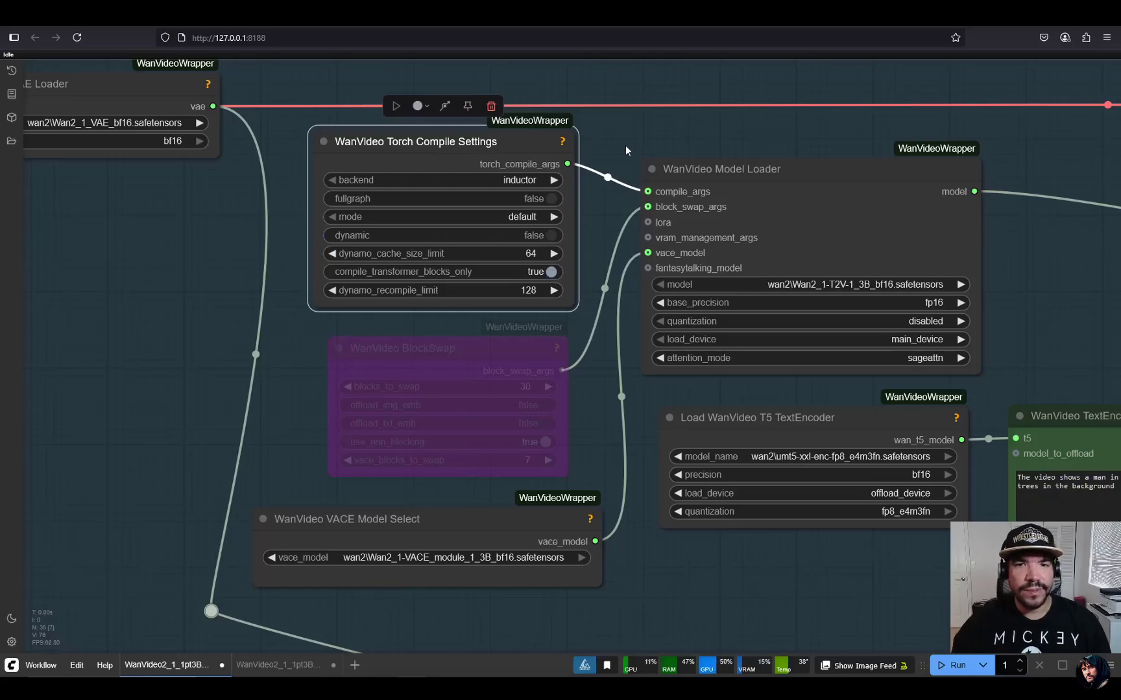
Toggle the WanVideo BlockSwap node between active and bypassed twice, leaving it bypassed.
left_click_drag(625, 146, 601, 144)
left_click_drag(574, 318, 573, 280)
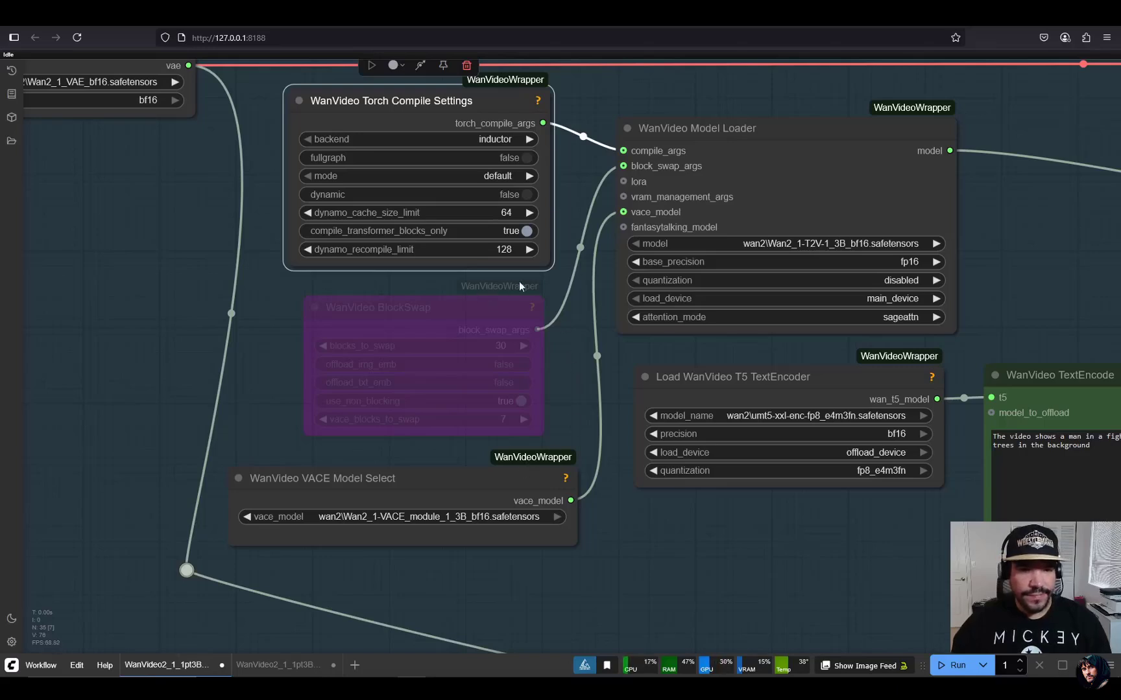
left_click(492, 307)
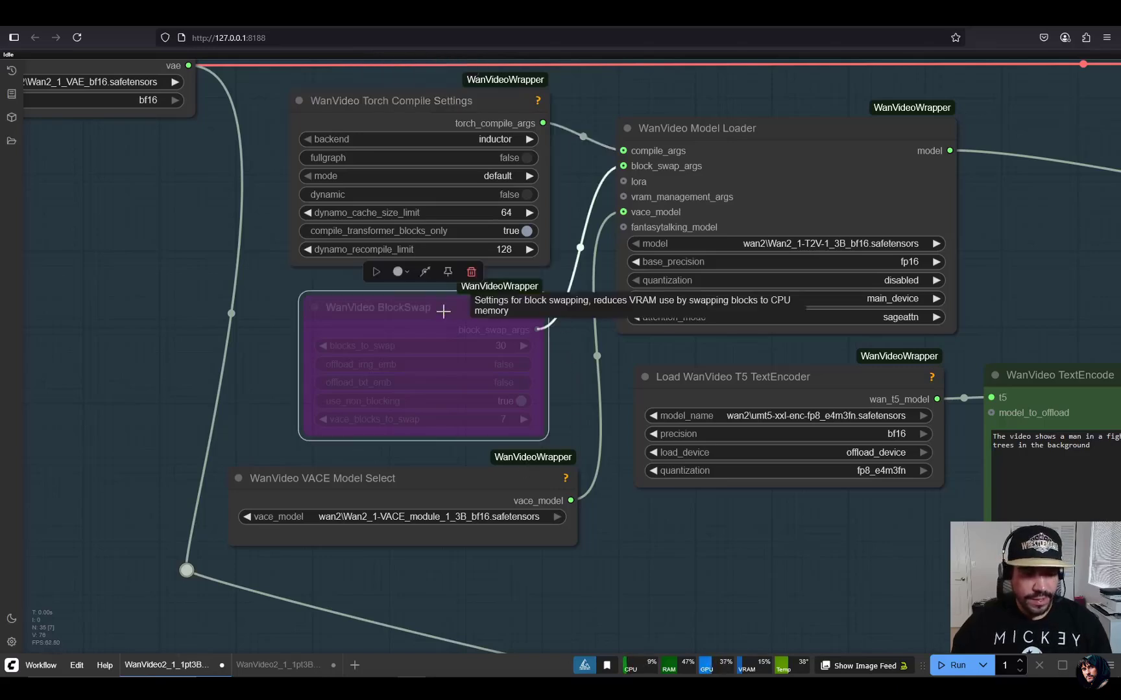
key("ctrl+b")
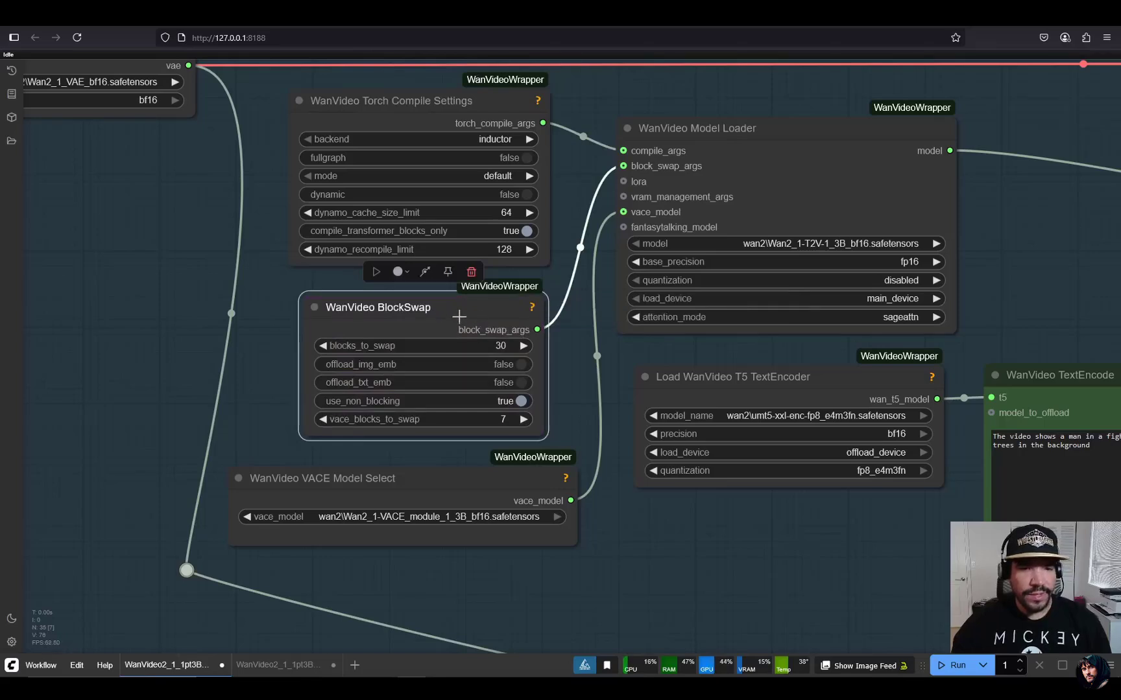
key("ctrl+b")
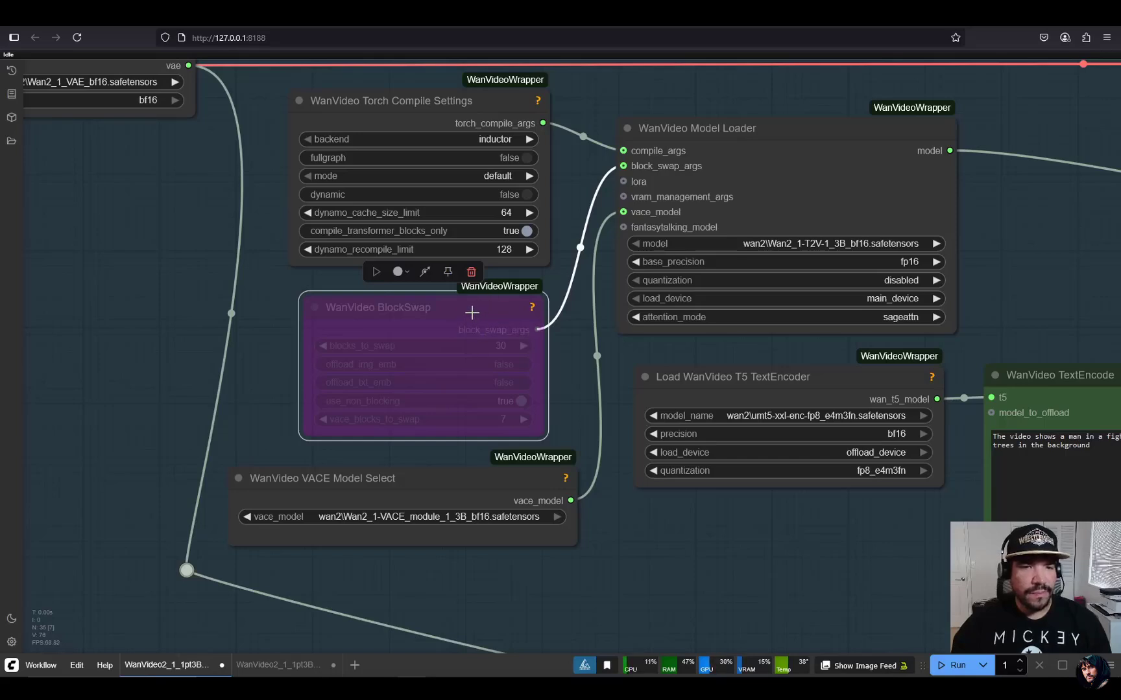
key("ctrl+b")
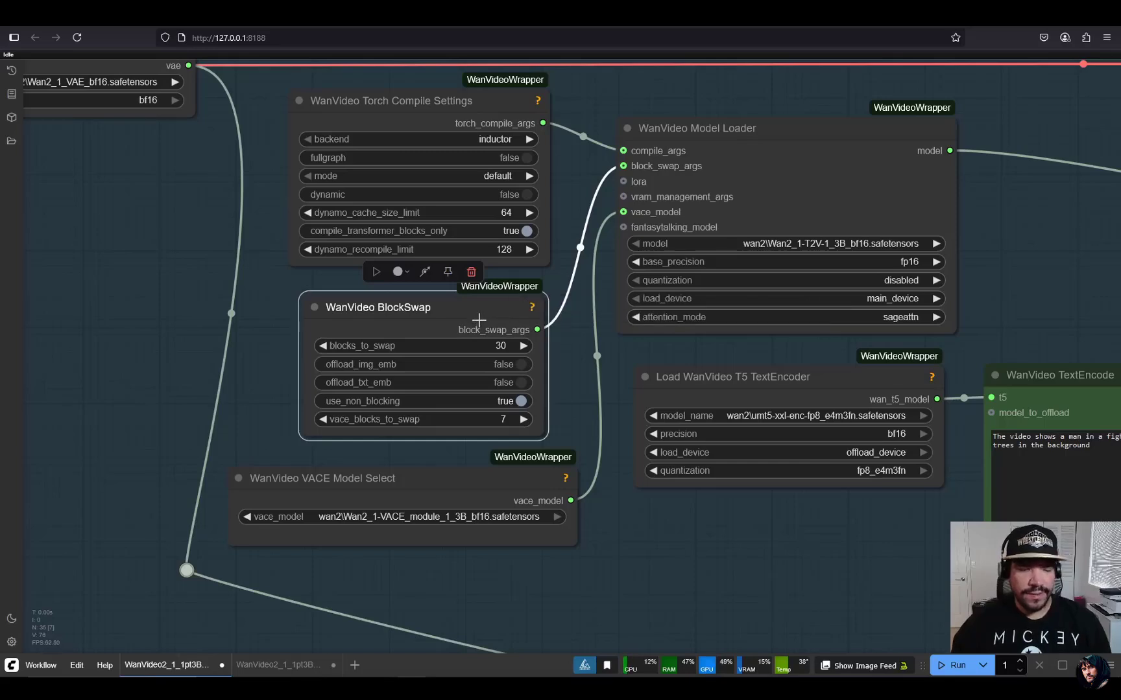
key("ctrl+b")
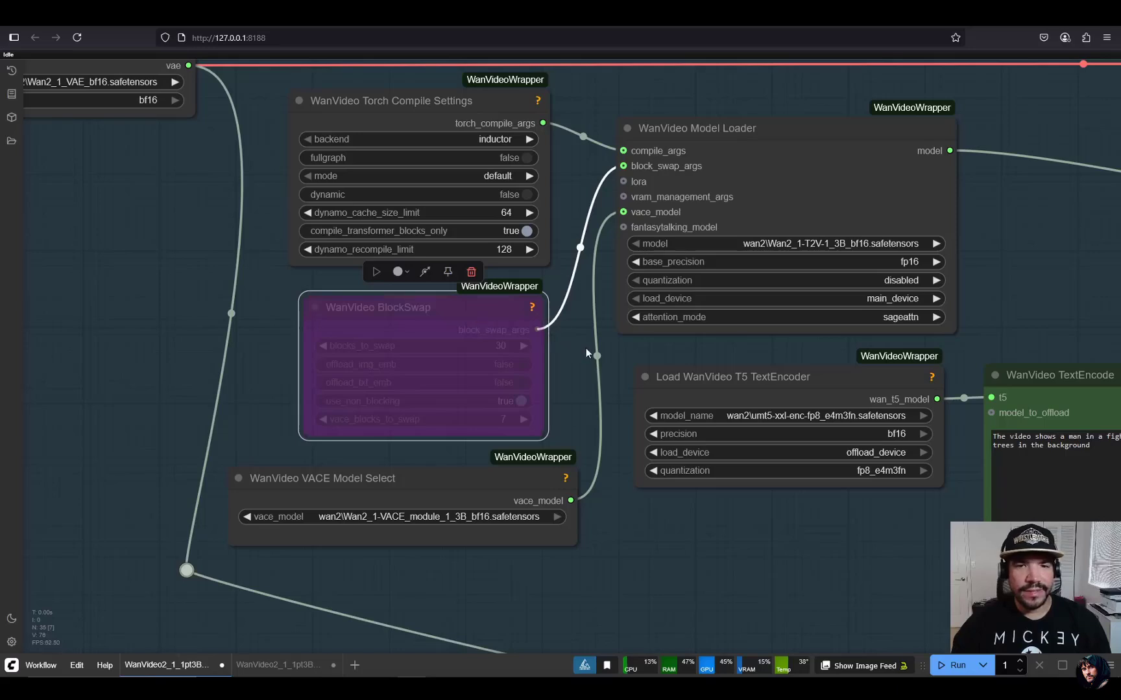
Select the WanVideo VACE Model Select node and the WanVideo Model Loader node to review their model inputs and settings.
left_click_drag(580, 347, 560, 339)
left_click_drag(433, 482, 439, 485)
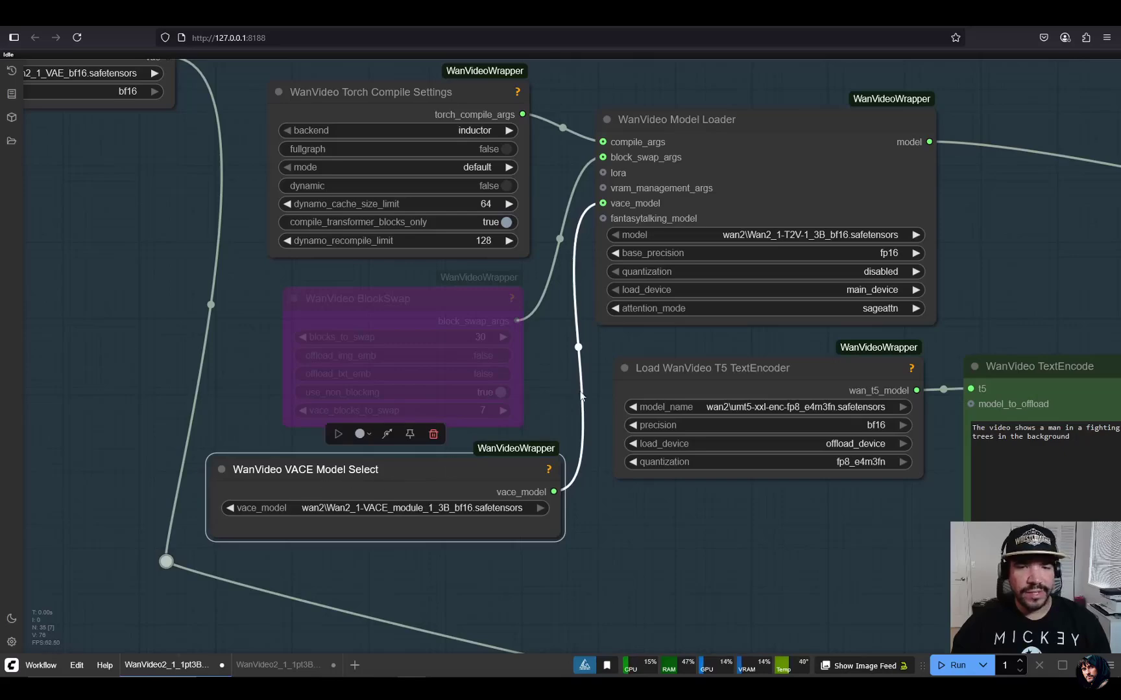
left_click_drag(548, 354, 474, 386)
left_click(626, 152)
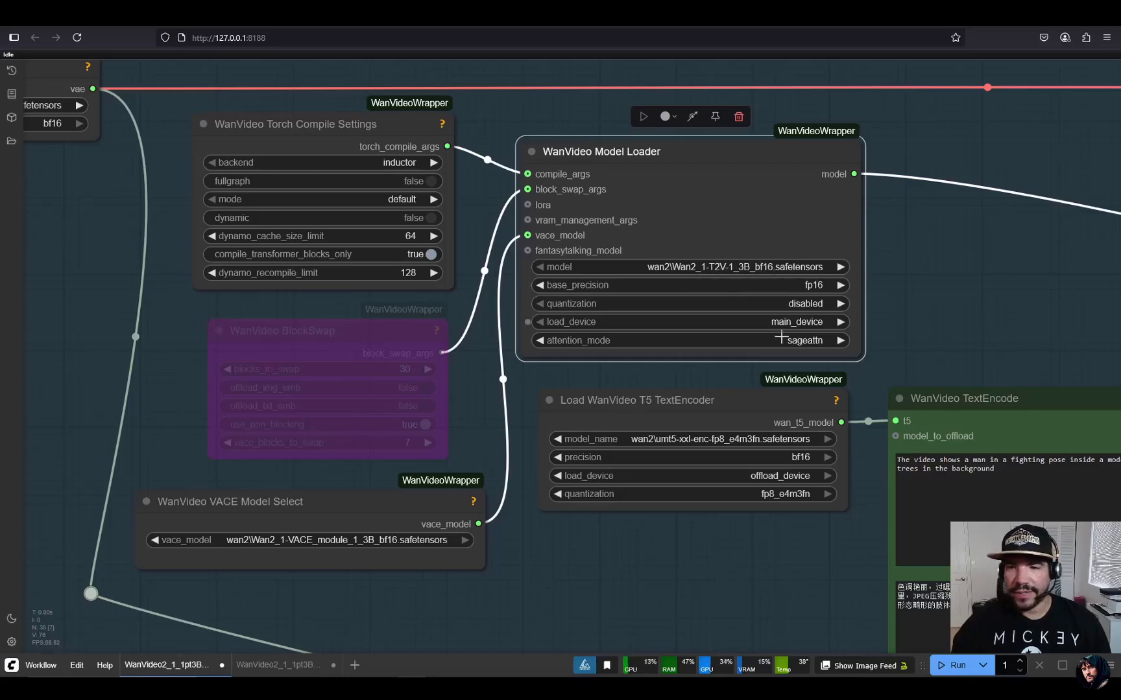
Review the attention_mode options of the WanVideo Model Loader and keep sageattn selected.
left_click(804, 344)
left_click(825, 394)
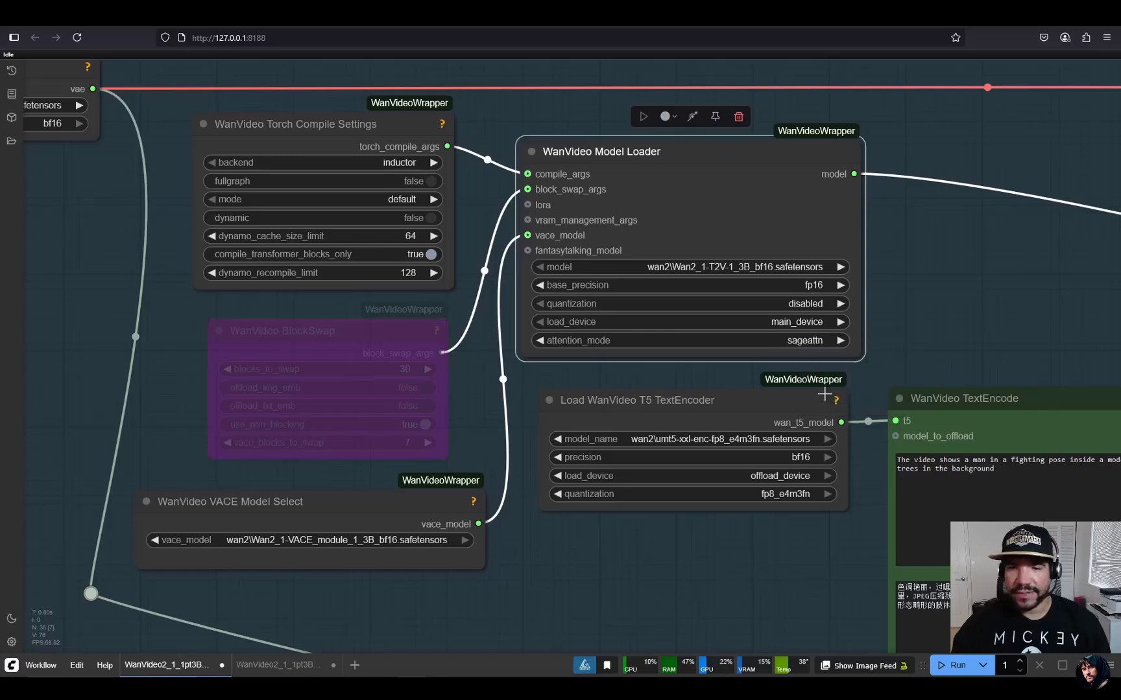
left_click(805, 343)
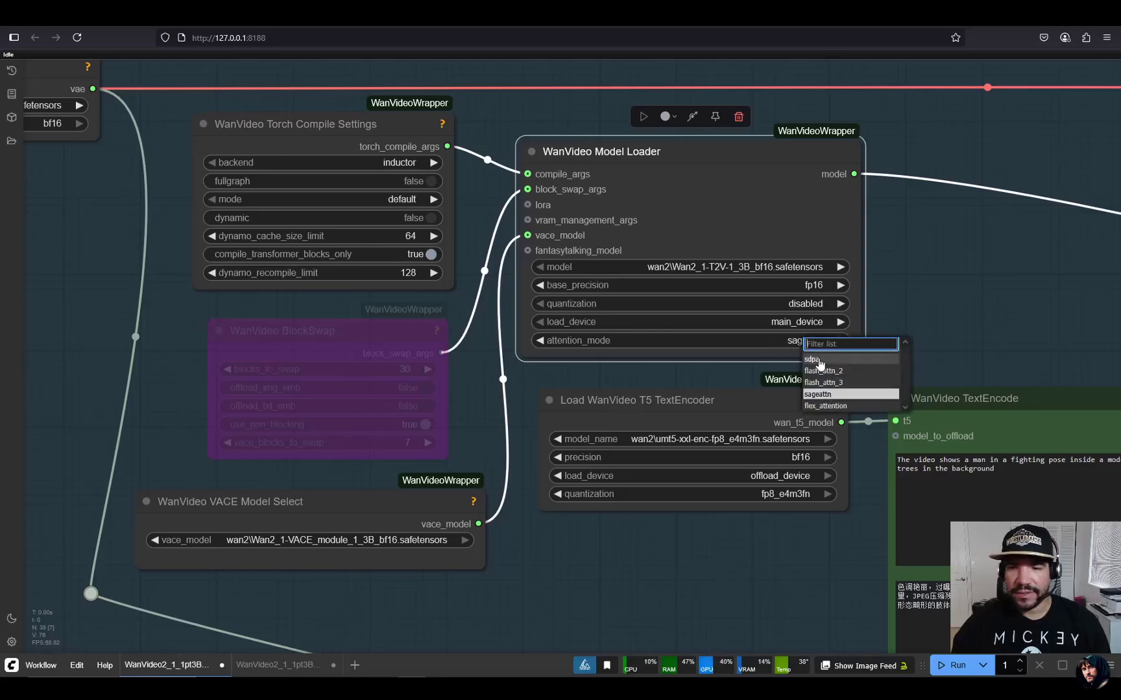
left_click(819, 394)
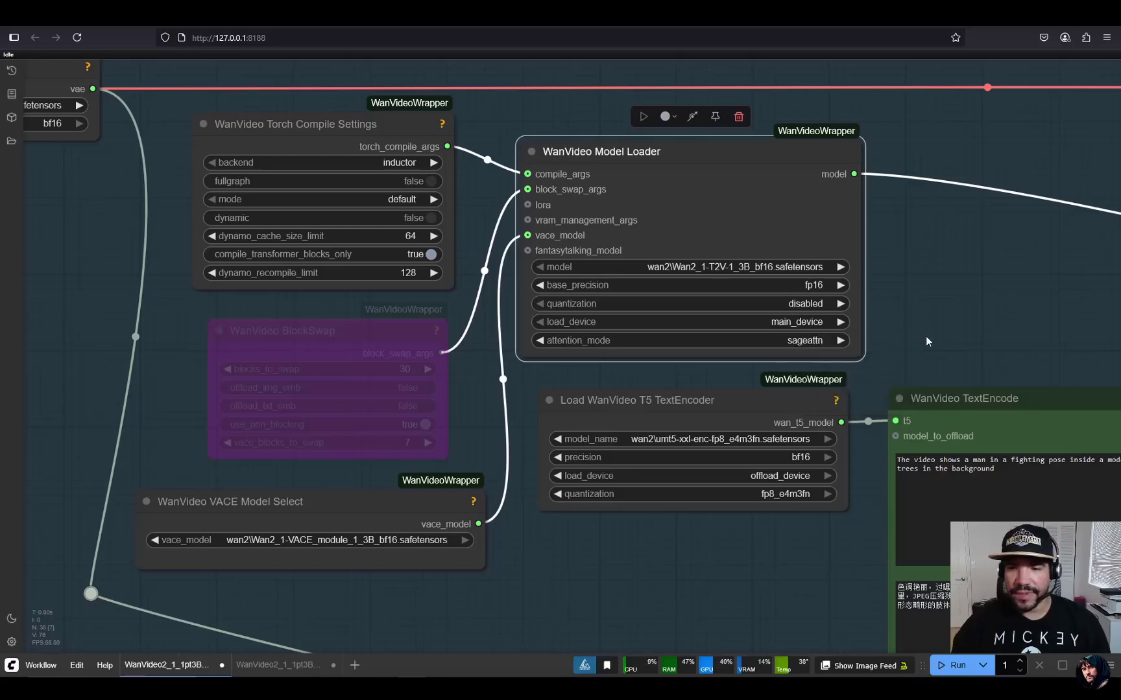
Review the Load WanVideo T5 TextEncoder node and the positive and negative prompts in the WanVideo TextEncode node.
left_click_drag(924, 336, 795, 130)
left_click(592, 217)
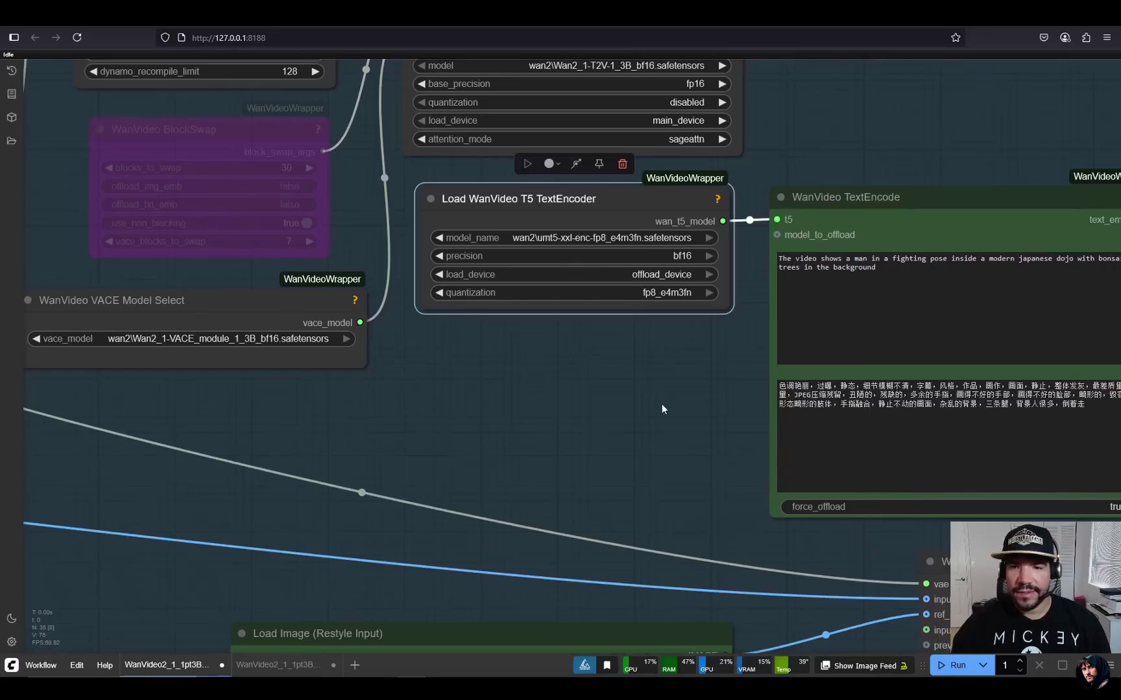
left_click_drag(687, 385, 370, 371)
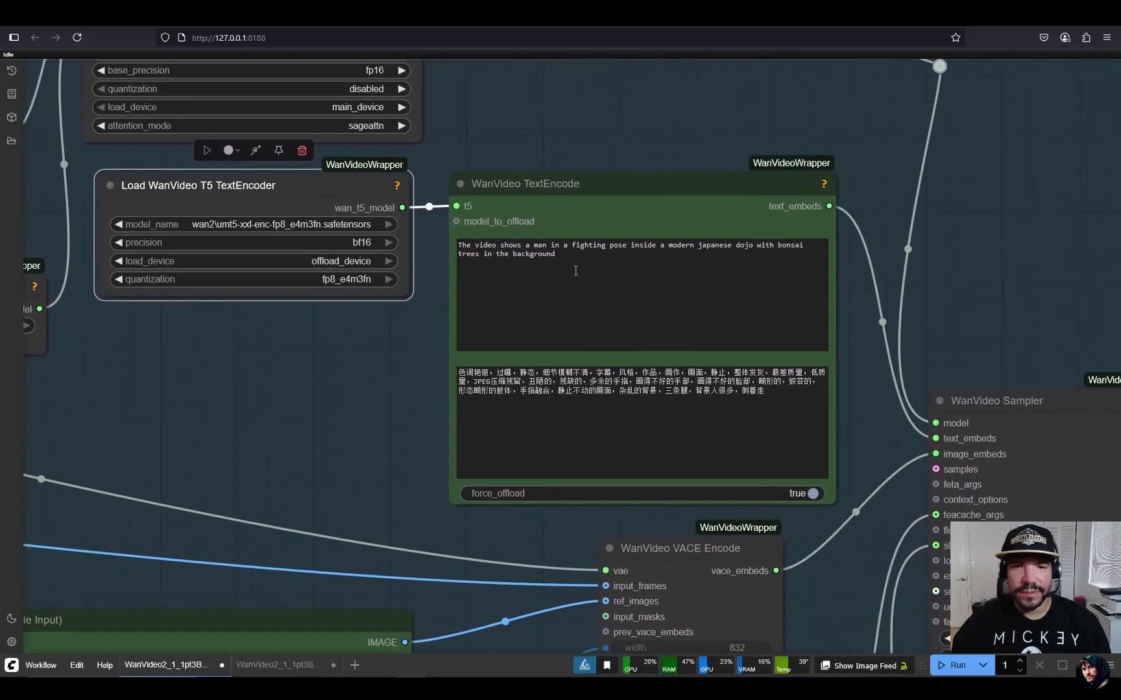
scroll(681, 214, "up", 5)
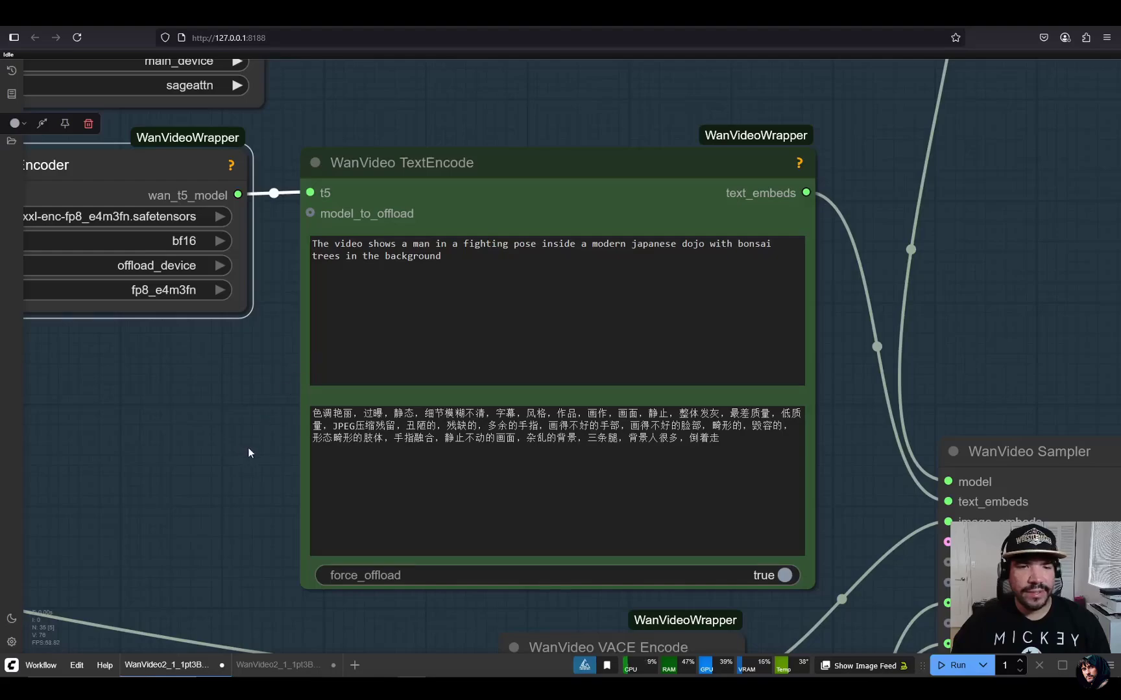
left_click_drag(250, 448, 299, 371)
scroll(783, 375, "up", 1)
left_click(771, 361)
key("ctrl+a")
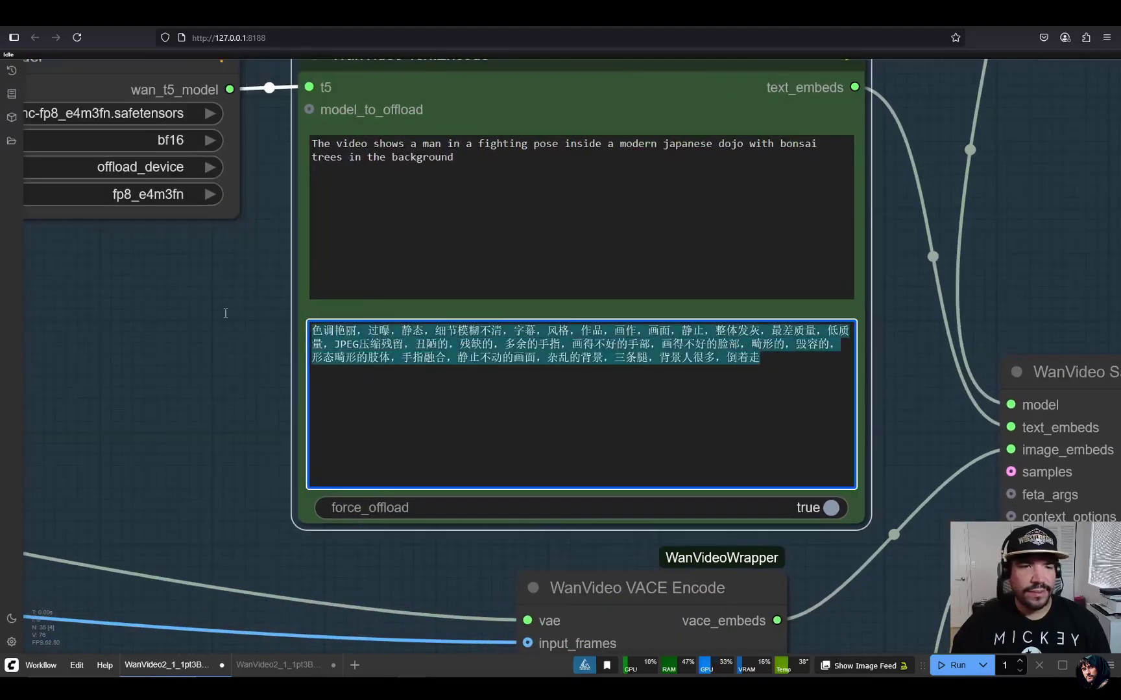
left_click(219, 343)
Select the Load Image (Restyle Input) node to examine the reference image of the character.
scroll(214, 383, "down", 6)
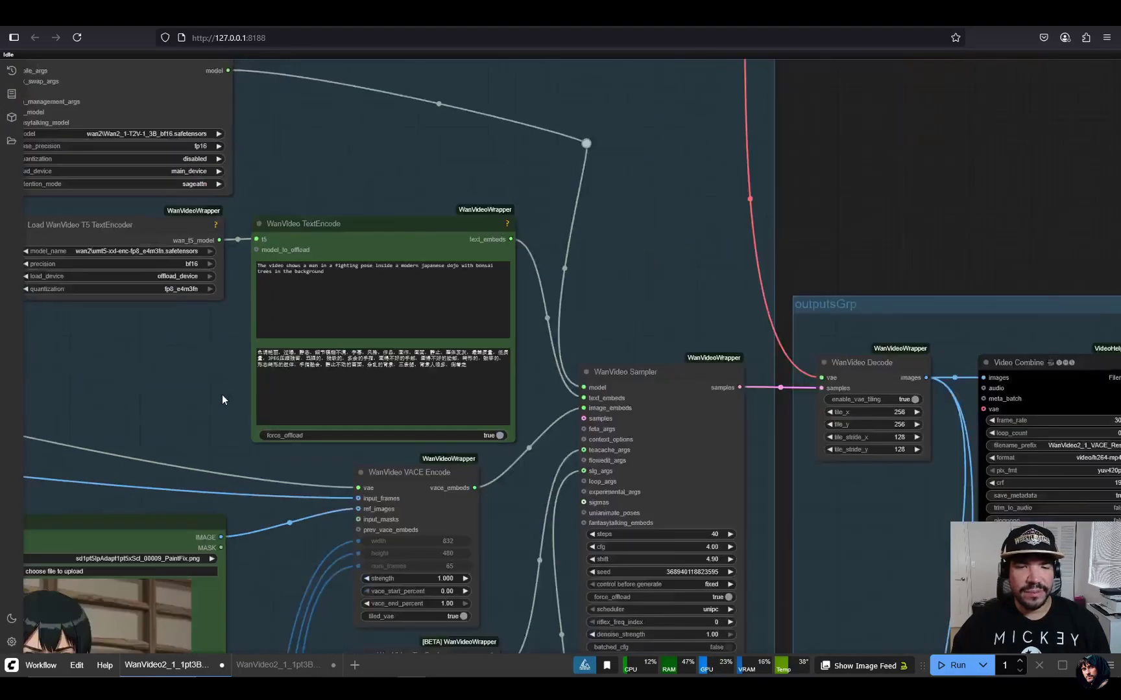
left_click_drag(222, 397, 544, 104)
scroll(358, 242, "up", 3)
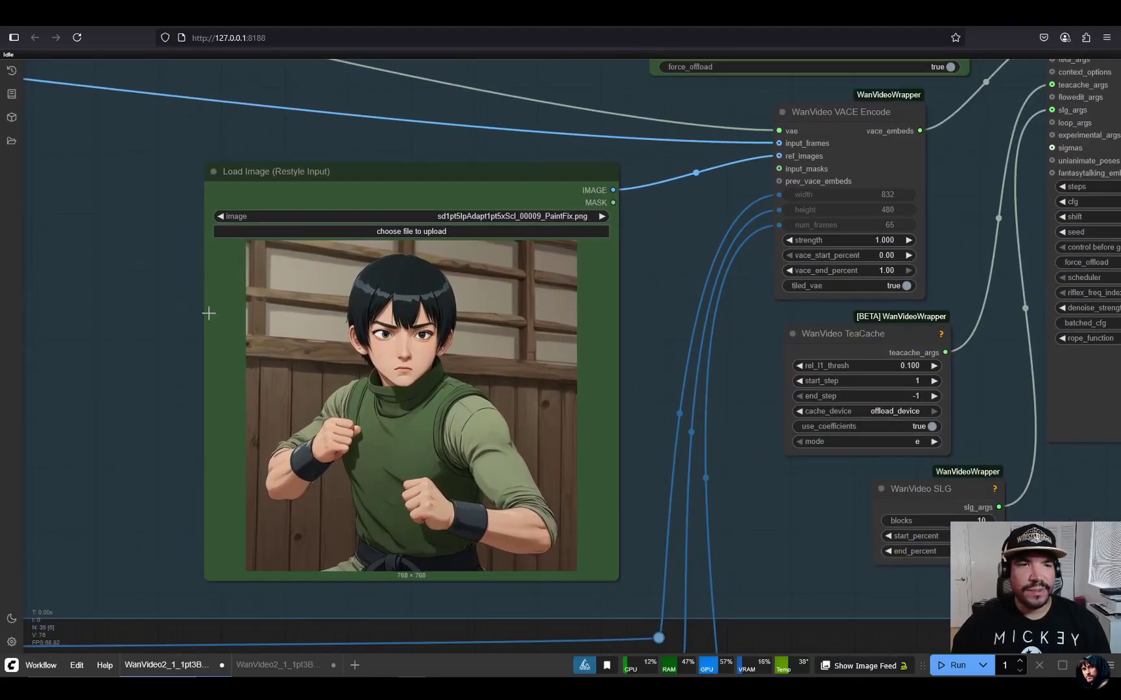
scroll(89, 271, "up", 1)
left_click_drag(90, 271, 92, 242)
left_click(526, 133)
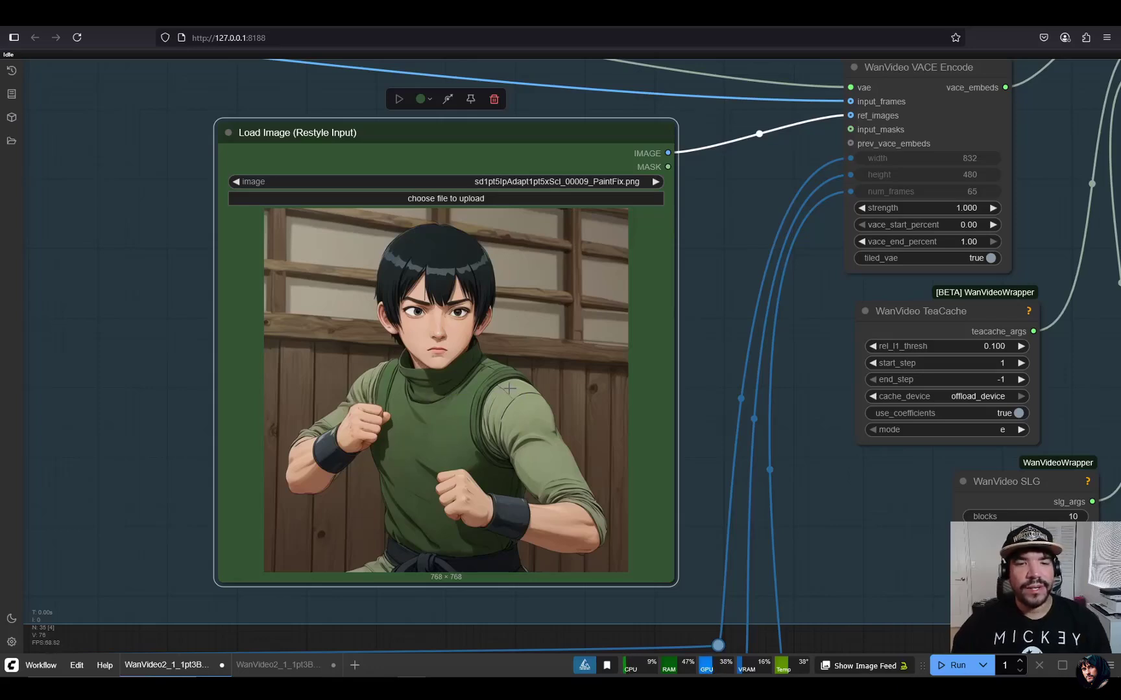
Select the WanVideo VACE Encode node and examine its reference image, width, height, num_frames and strength inputs.
left_click_drag(750, 229, 445, 318)
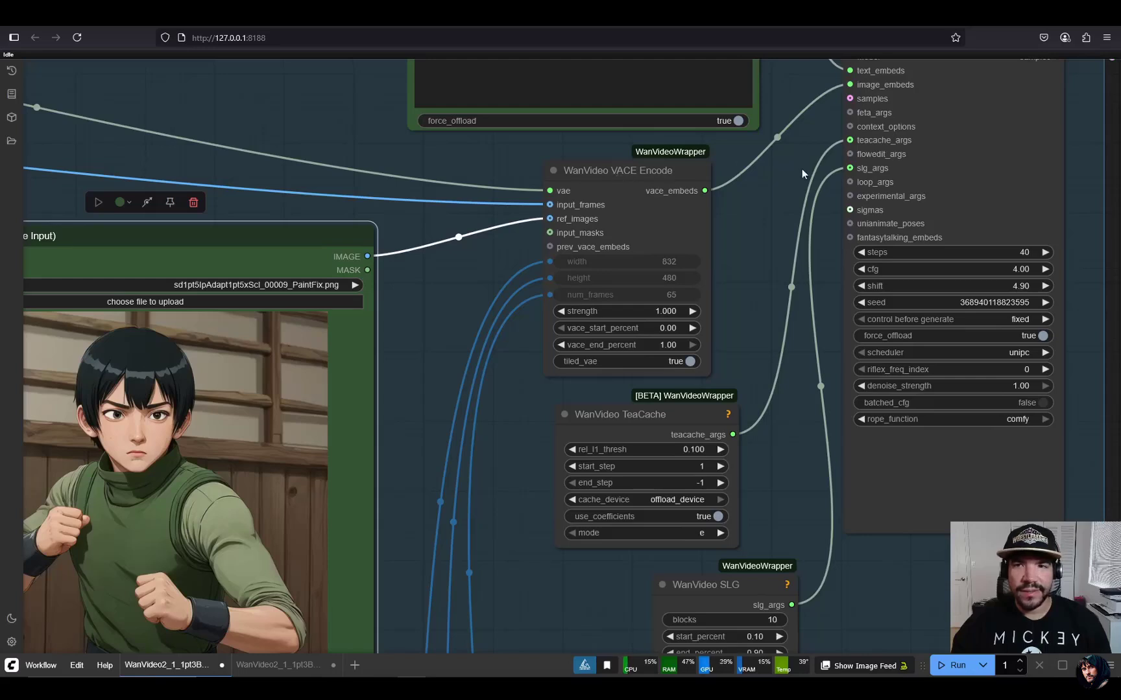
left_click(624, 170)
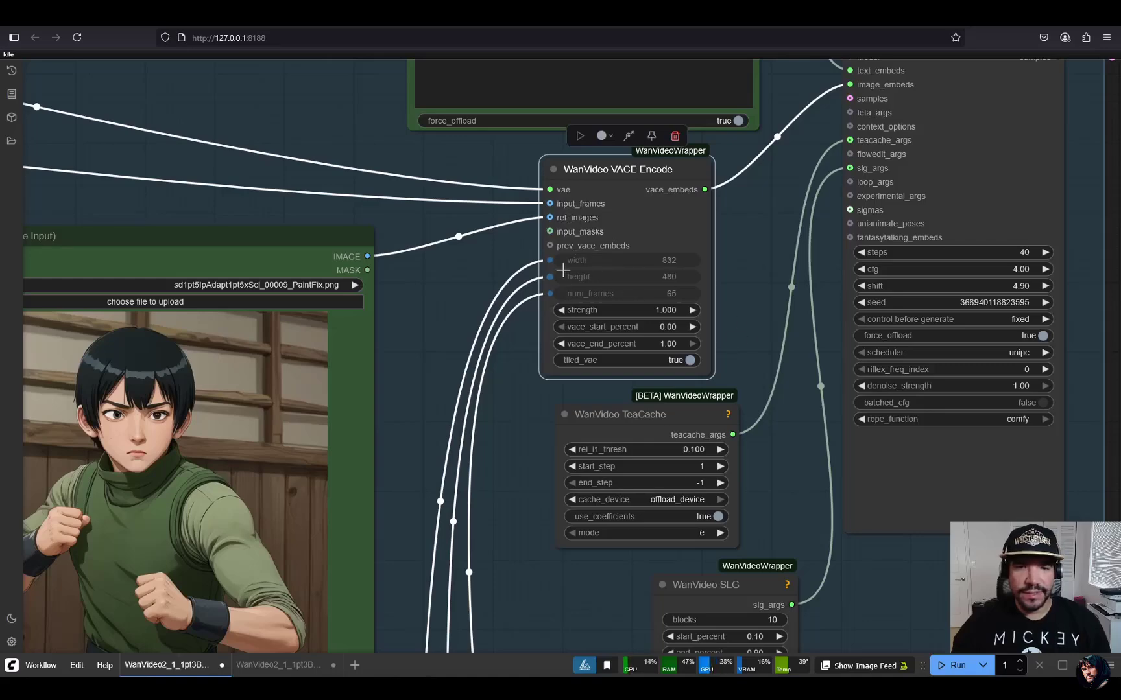
scroll(495, 283, "up", 3)
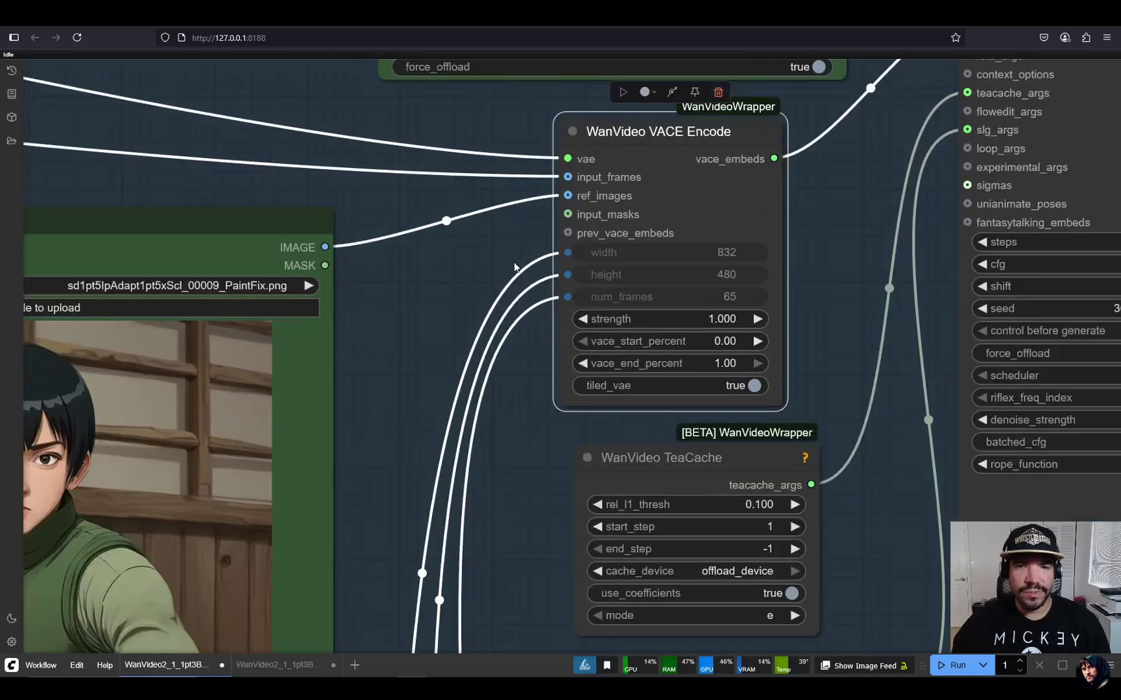
scroll(454, 276, "down", 10)
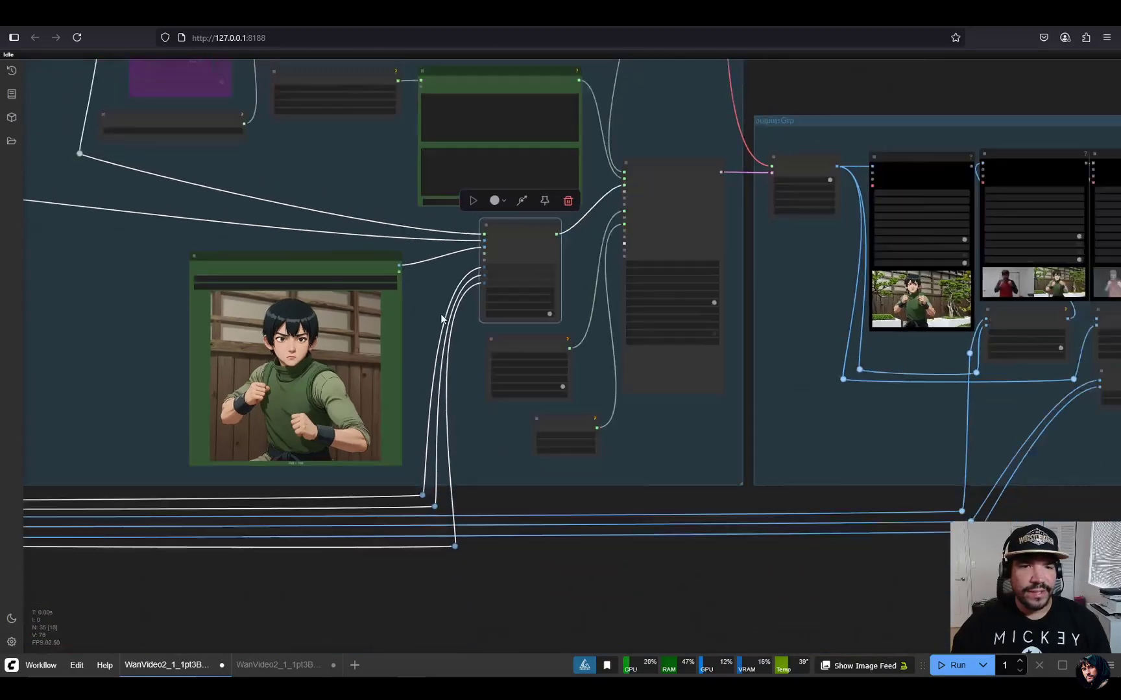
left_click_drag(484, 339, 991, 292)
scroll(951, 239, "up", 6)
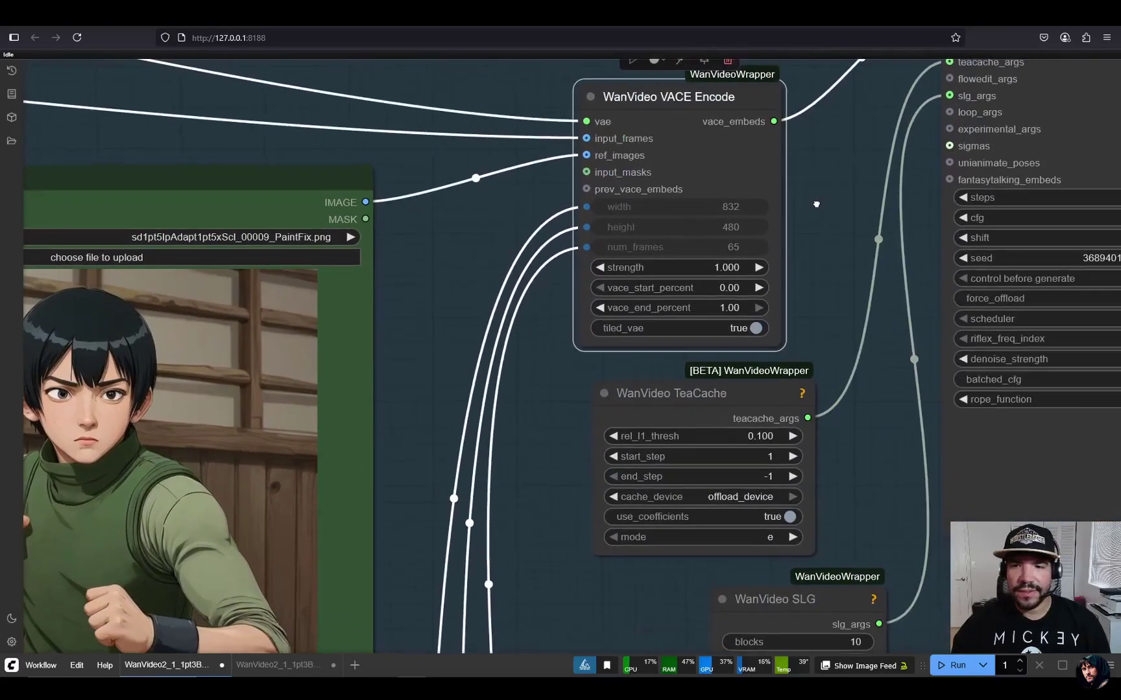
left_click_drag(816, 205, 814, 180)
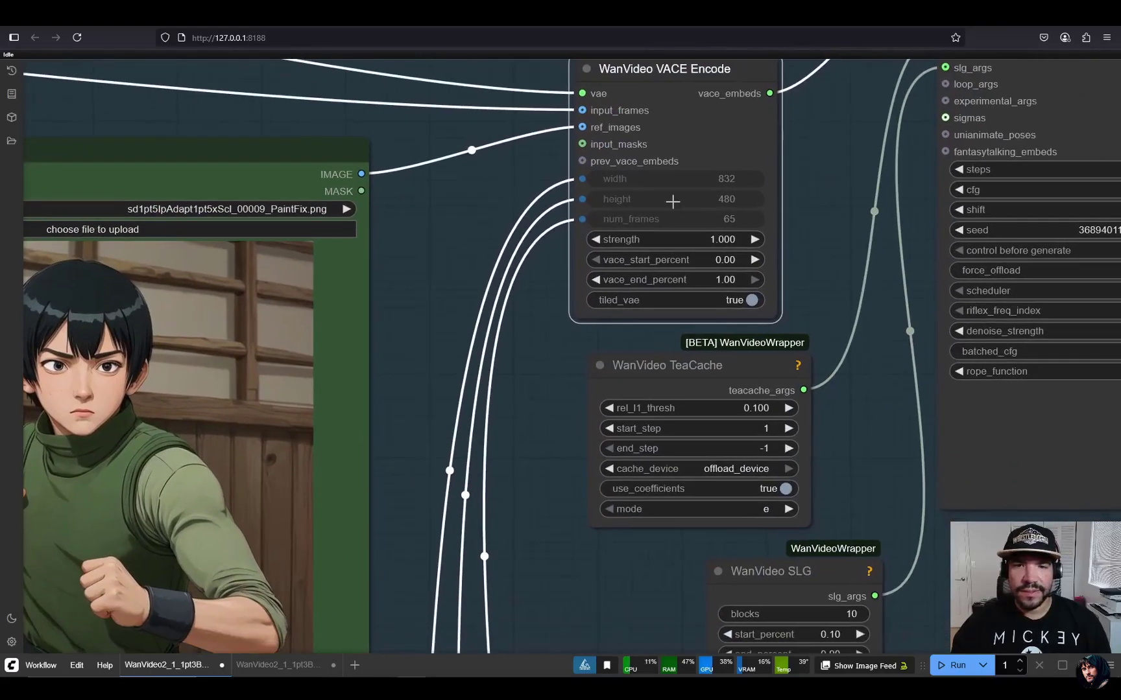
left_click_drag(843, 266, 791, 221)
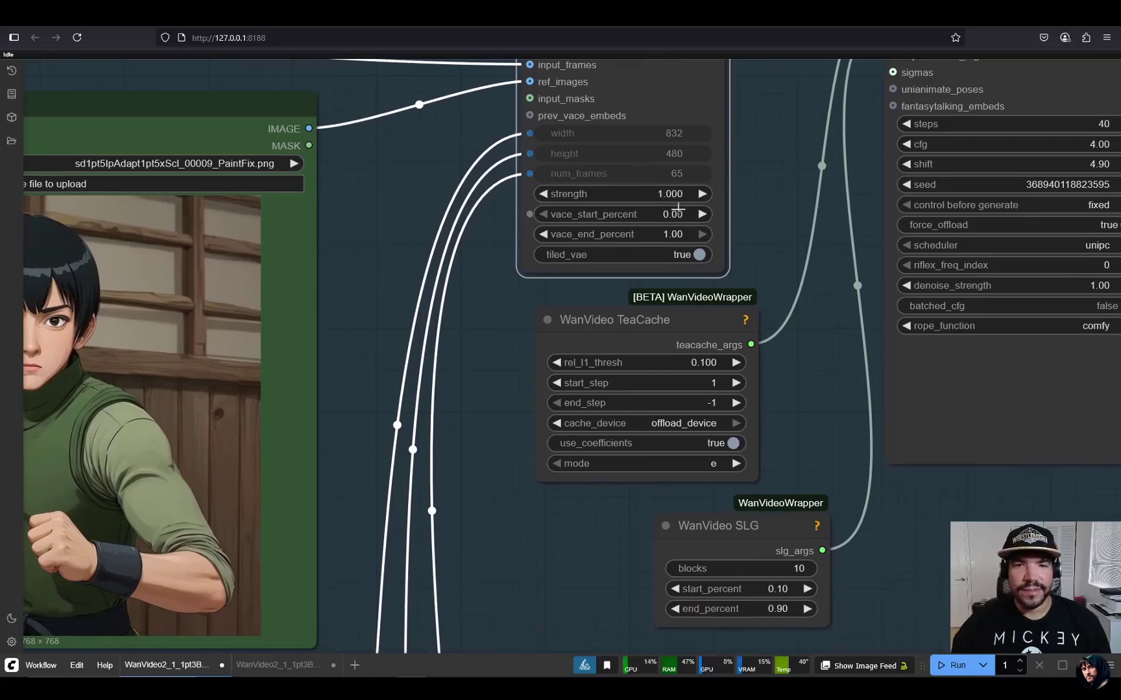
Select the WanVideo TeaCache node and the WanVideo SLG node to review their settings.
left_click_drag(786, 264, 721, 168)
left_click(639, 227)
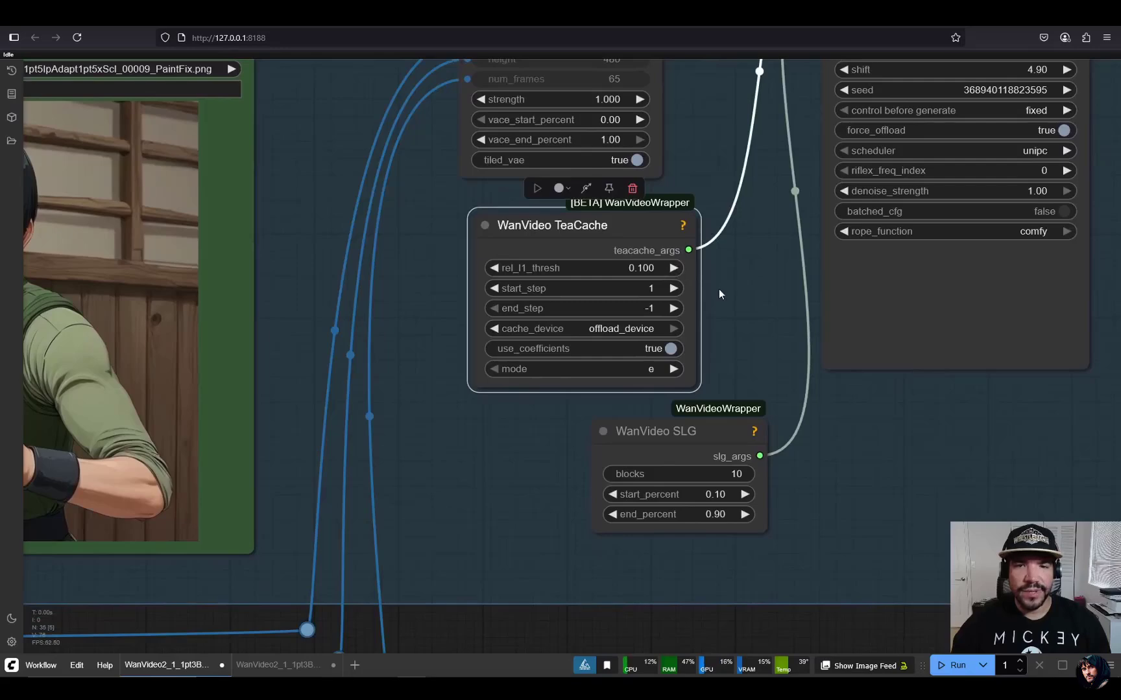
left_click_drag(726, 283, 657, 262)
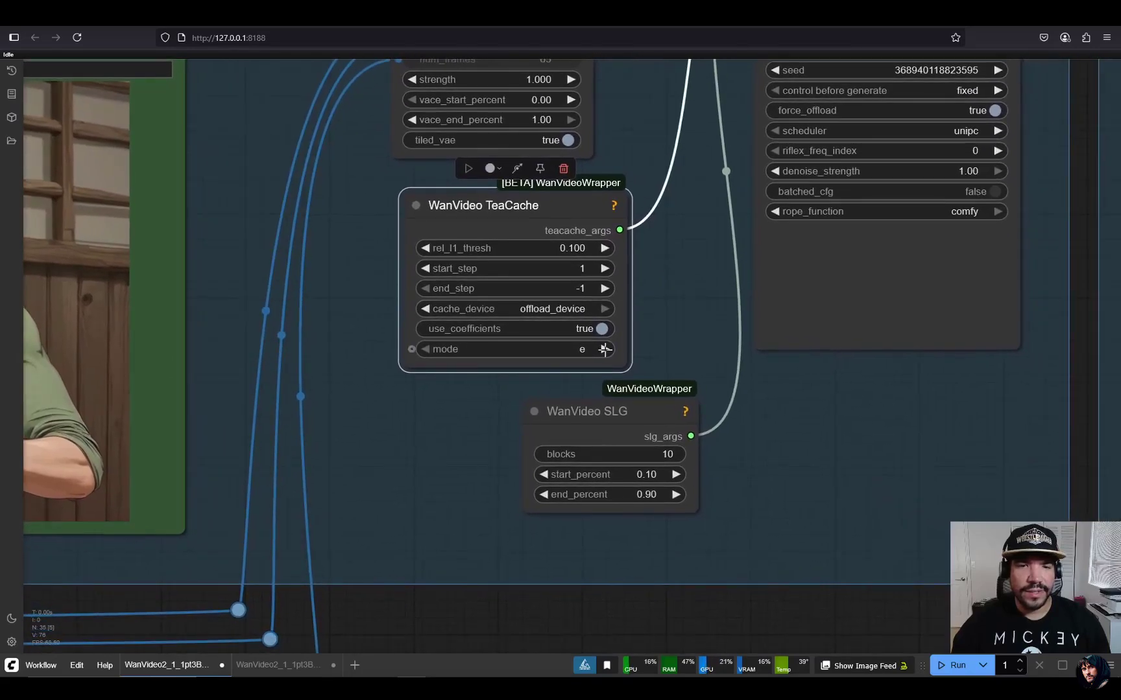
left_click_drag(690, 318, 613, 305)
left_click(528, 418)
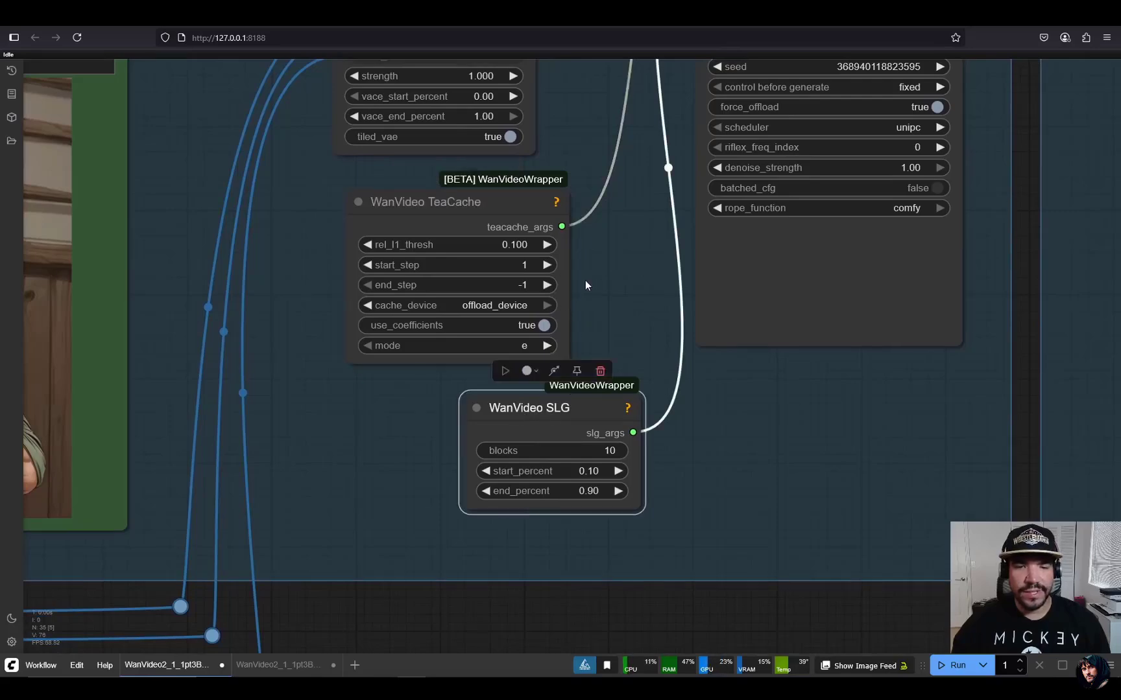
Select the WanVideo Sampler node to review its incoming connections and sampling settings.
left_click_drag(622, 256, 380, 524)
left_click(572, 205)
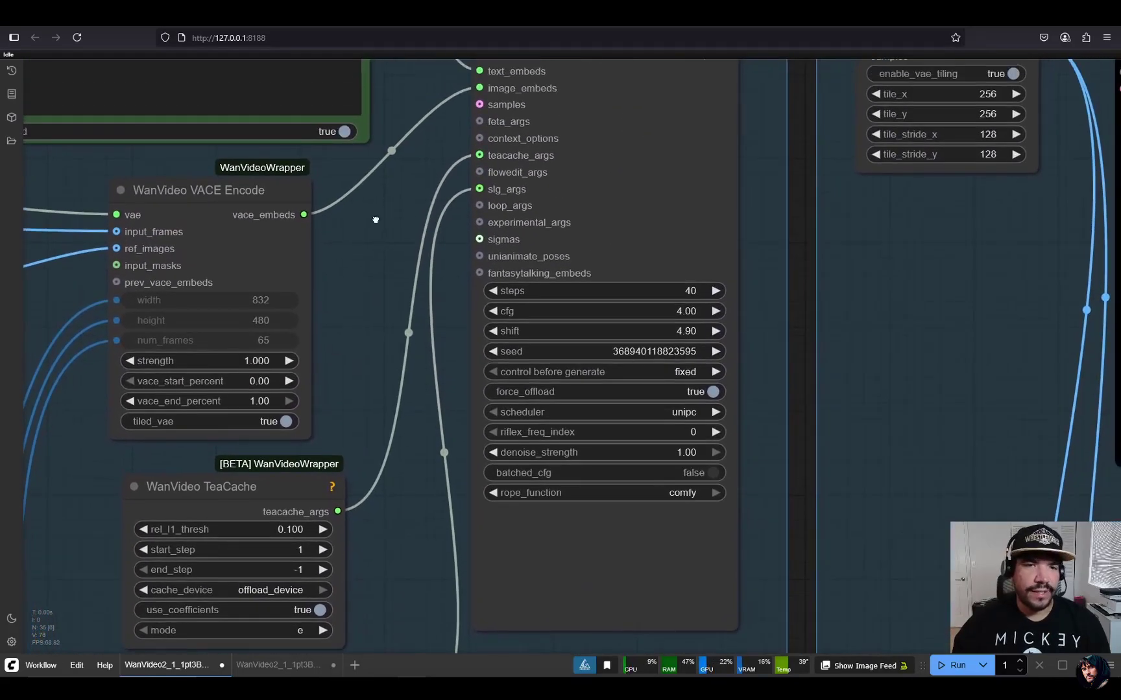
left_click_drag(383, 201, 354, 295)
scroll(387, 289, "down", 3)
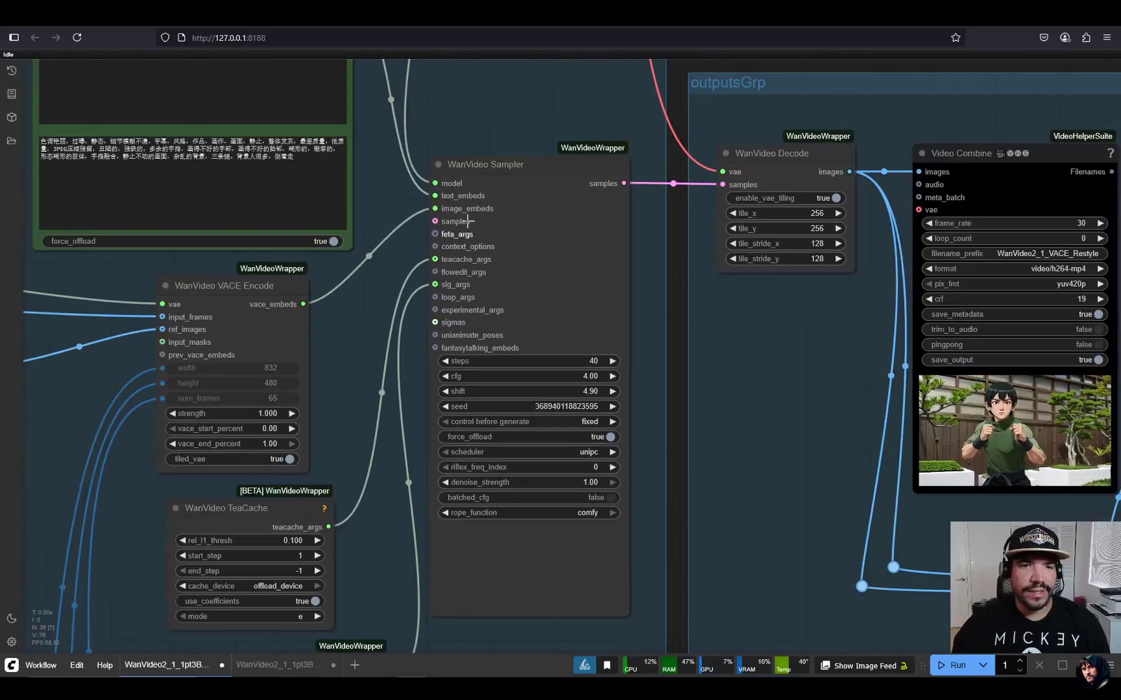
left_click(528, 171)
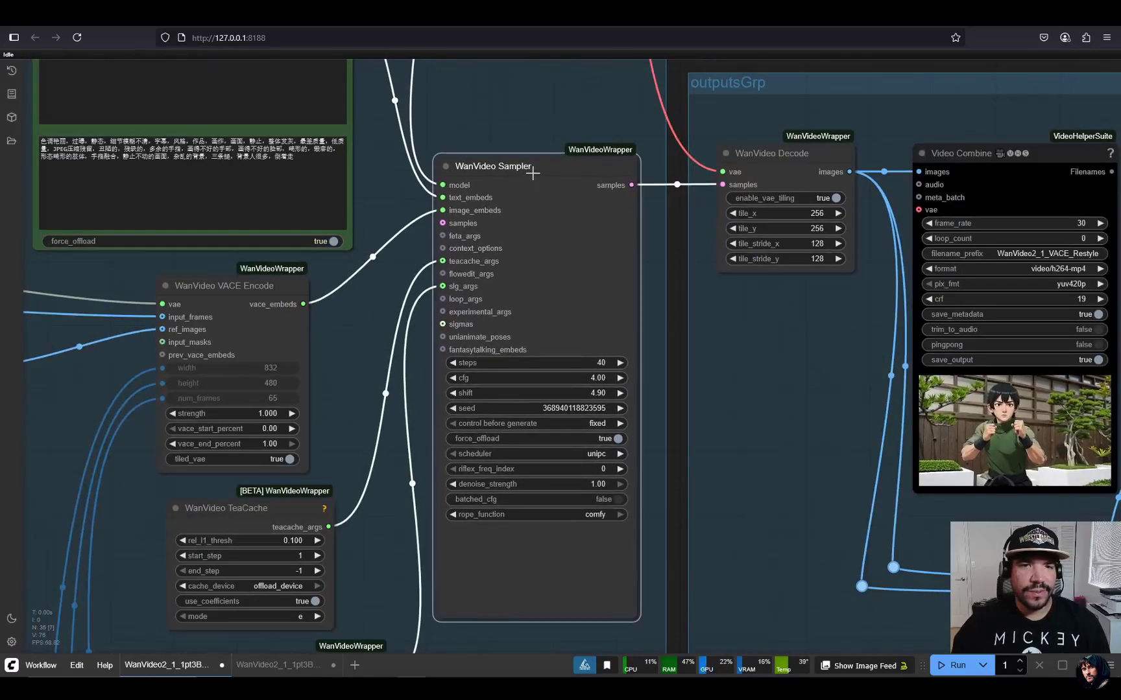
Set the steps of the WanVideo Sampler to 20.
scroll(644, 383, "up", 1)
scroll(644, 382, "up", 2)
left_click_drag(656, 359, 651, 281)
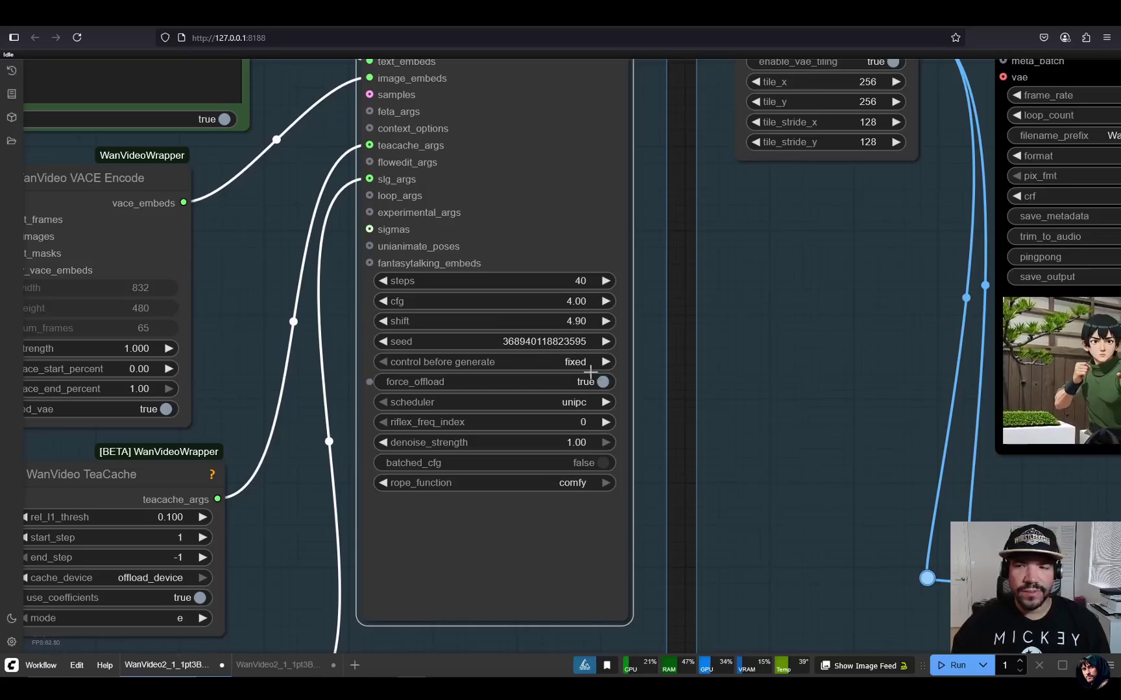
left_click(569, 281)
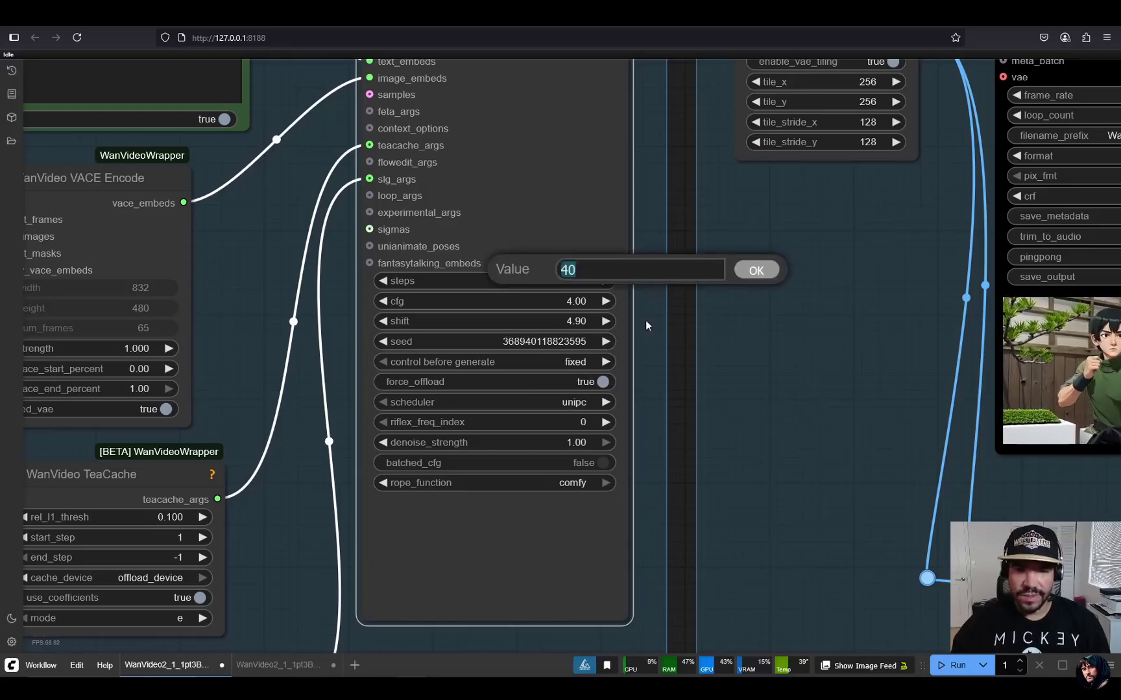
type("20")
key("Return")
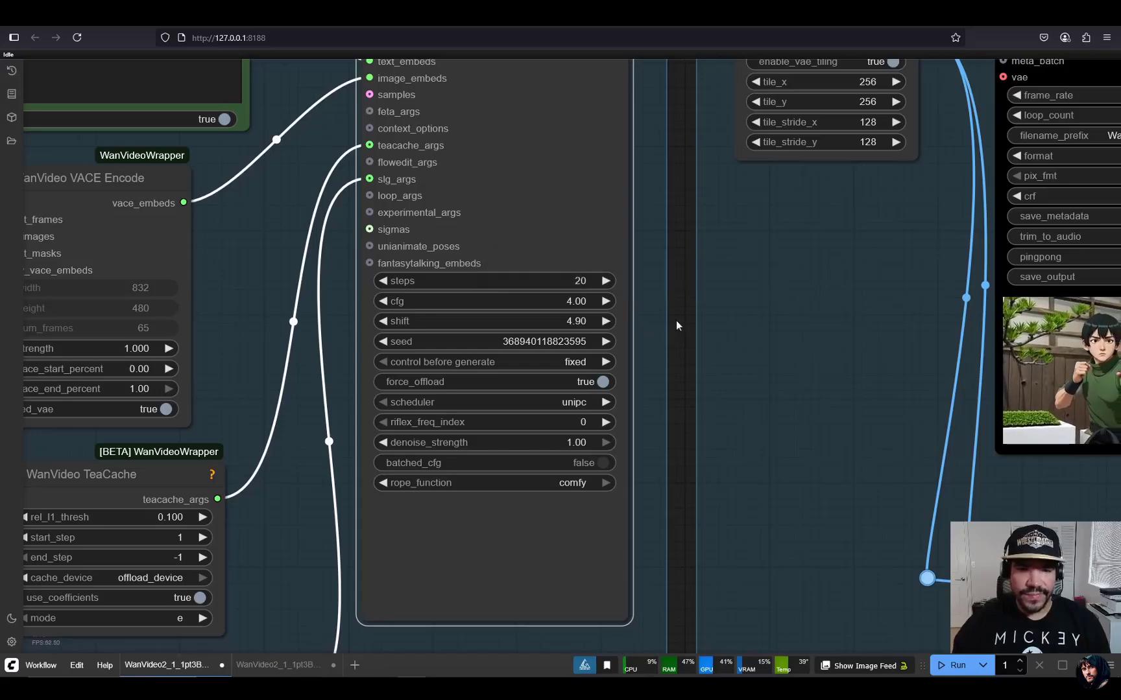
Set control before generate of the WanVideo Sampler to randomize.
left_click(537, 363)
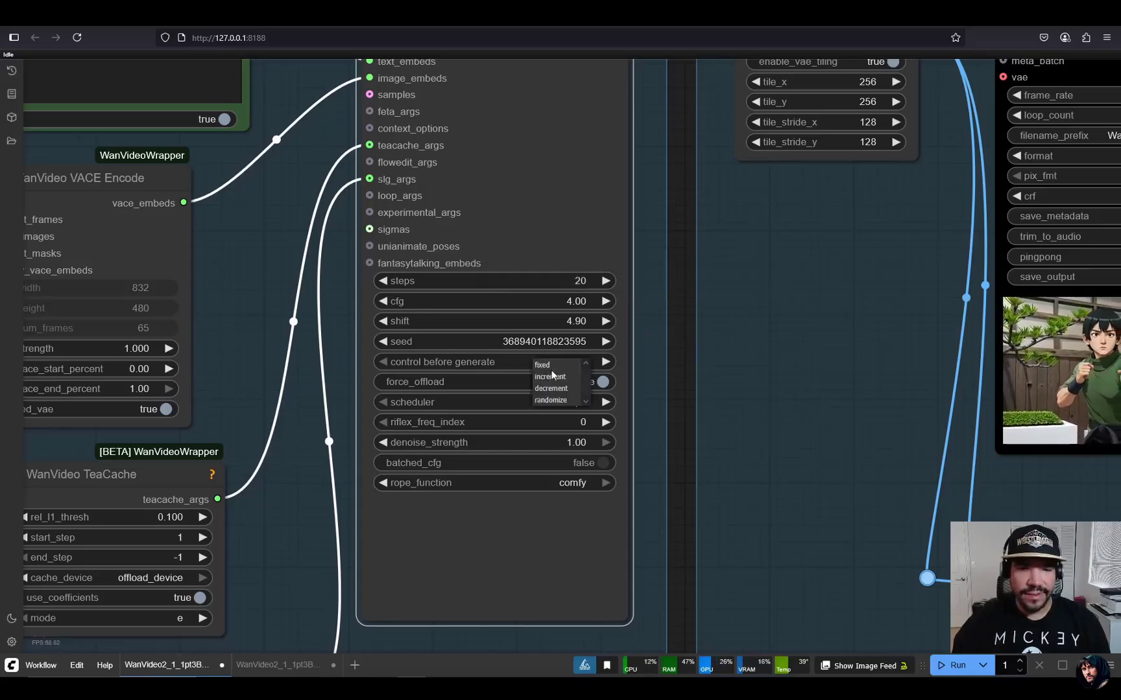
left_click(554, 397)
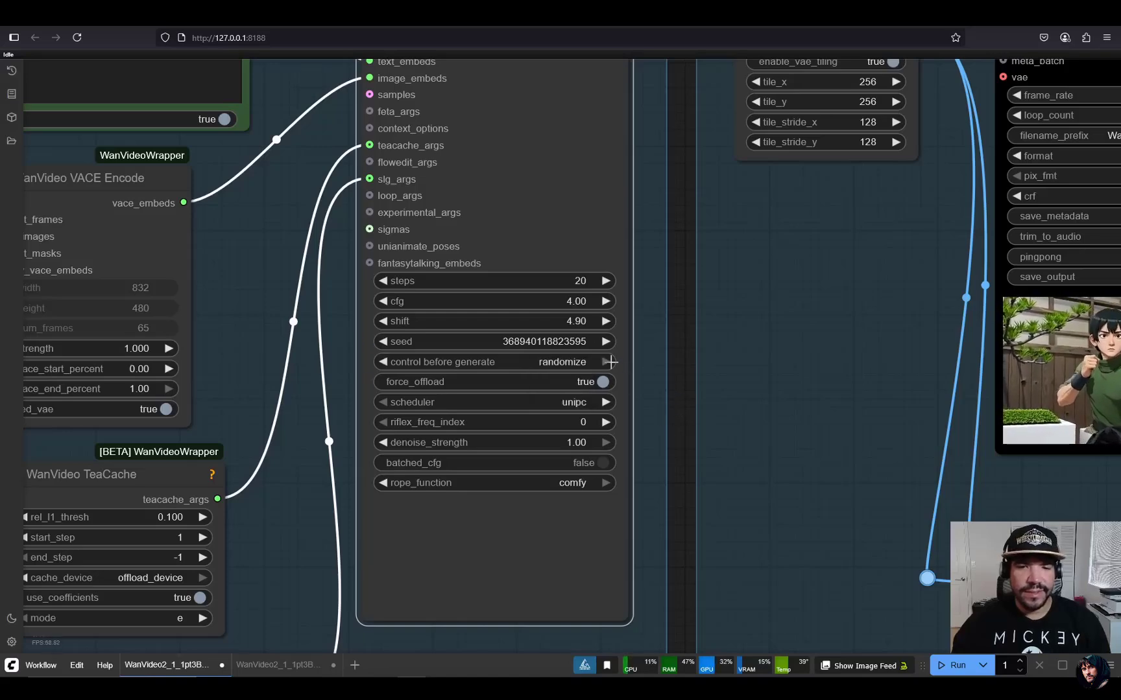
Set the frame_load_cap of the Load Video (Upload) node in the input video group to 25.
scroll(688, 376, "down", 10)
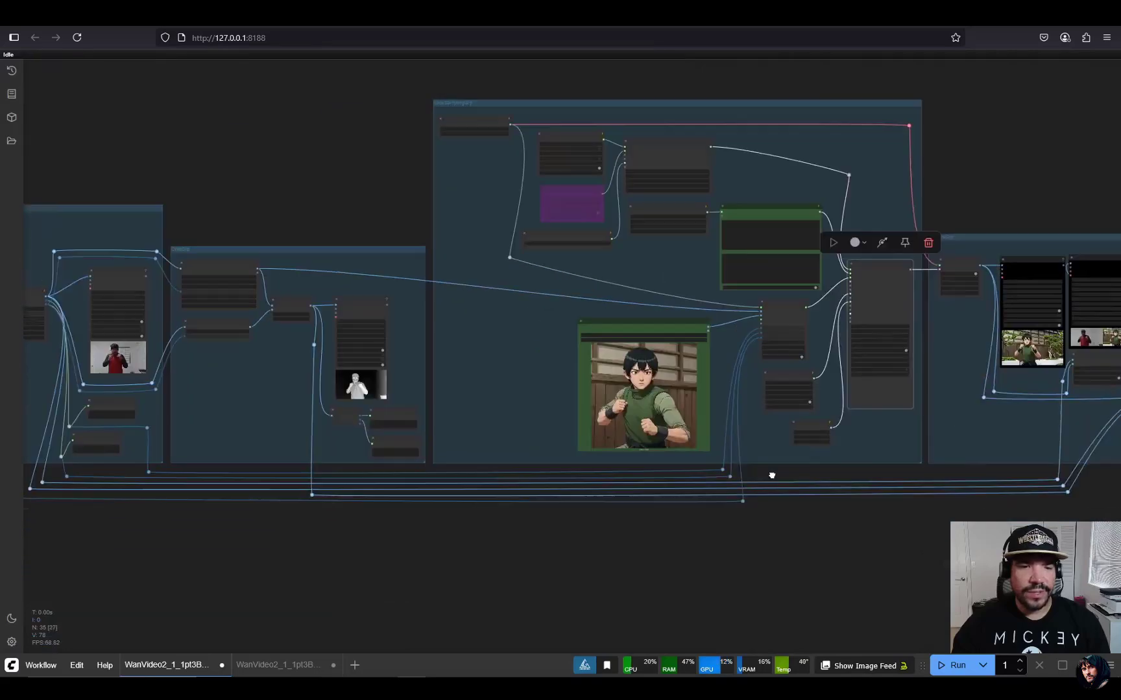
left_click_drag(772, 475, 819, 470)
left_click_drag(351, 442, 834, 410)
scroll(291, 230, "up", 14)
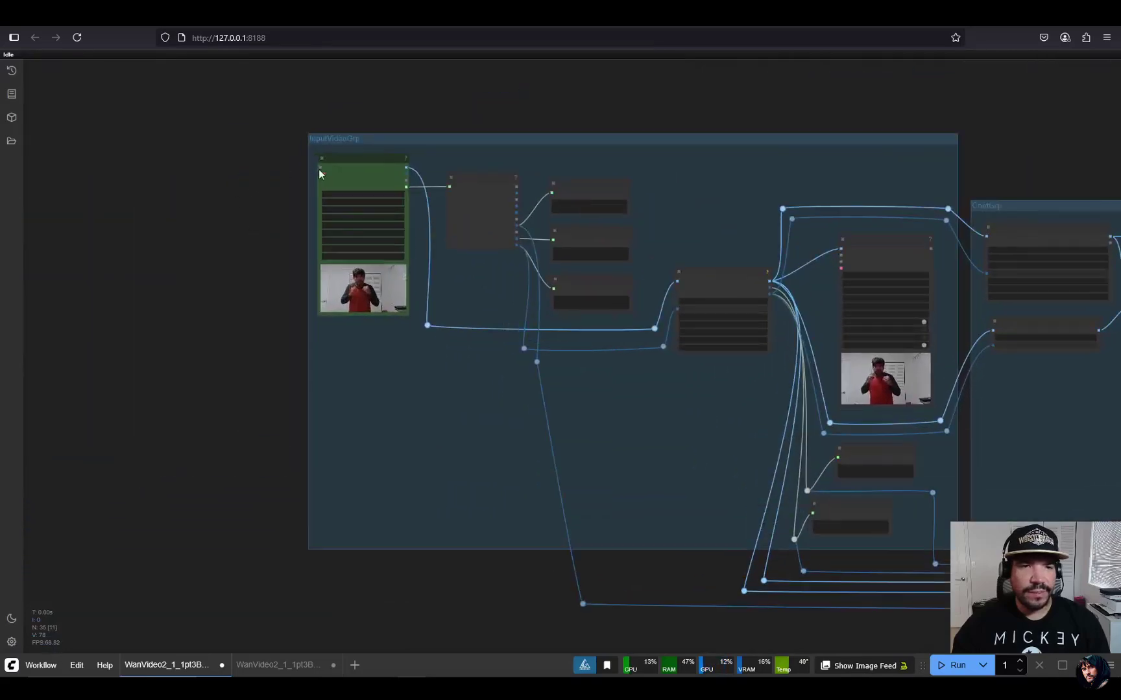
scroll(289, 314, "up", 2)
left_click_drag(614, 219, 527, 316)
scroll(535, 308, "up", 2)
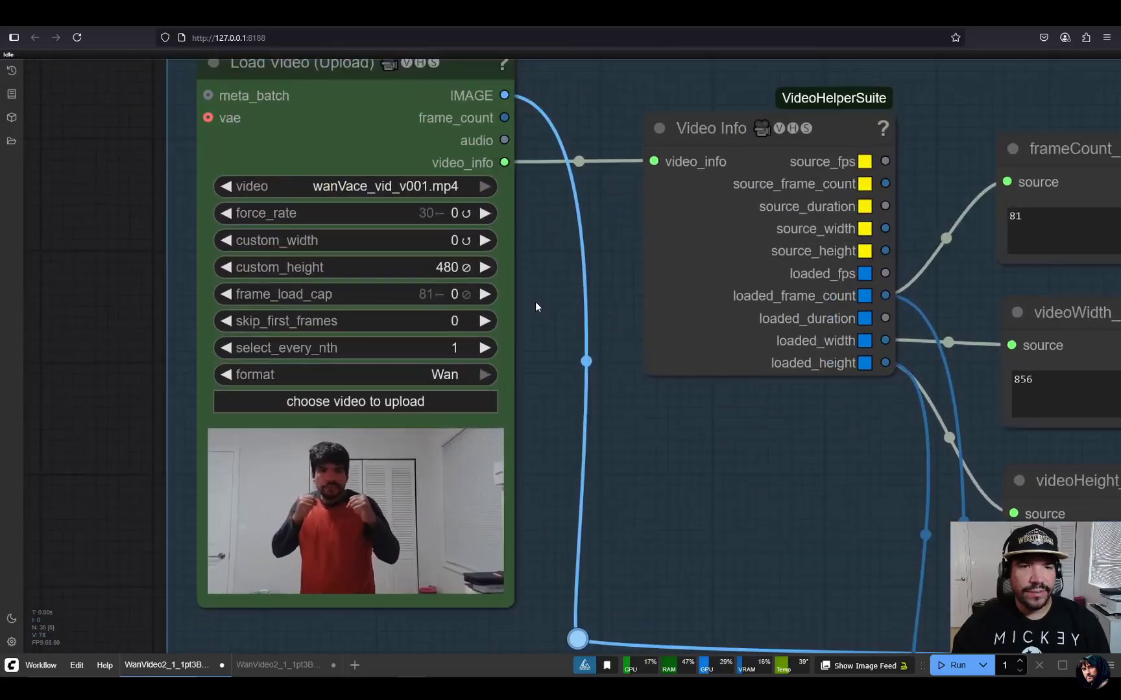
left_click(450, 294)
type("25")
key("Return")
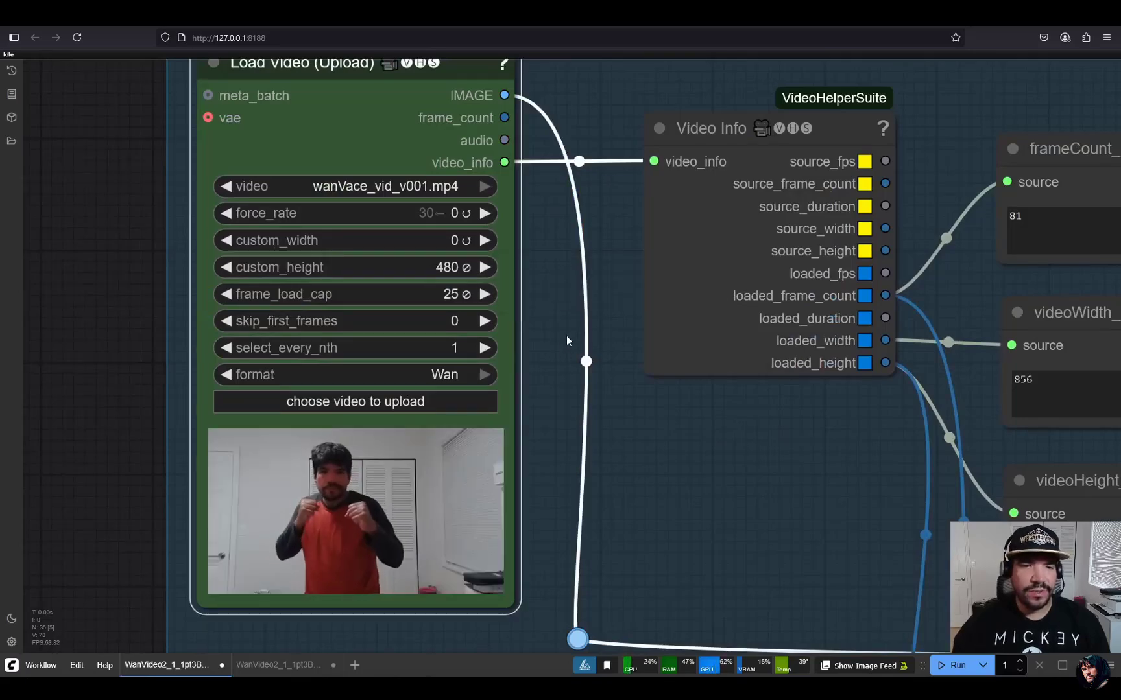
Reset the frame_load_cap of the Load Video (Upload) node to 0.
left_click(454, 296)
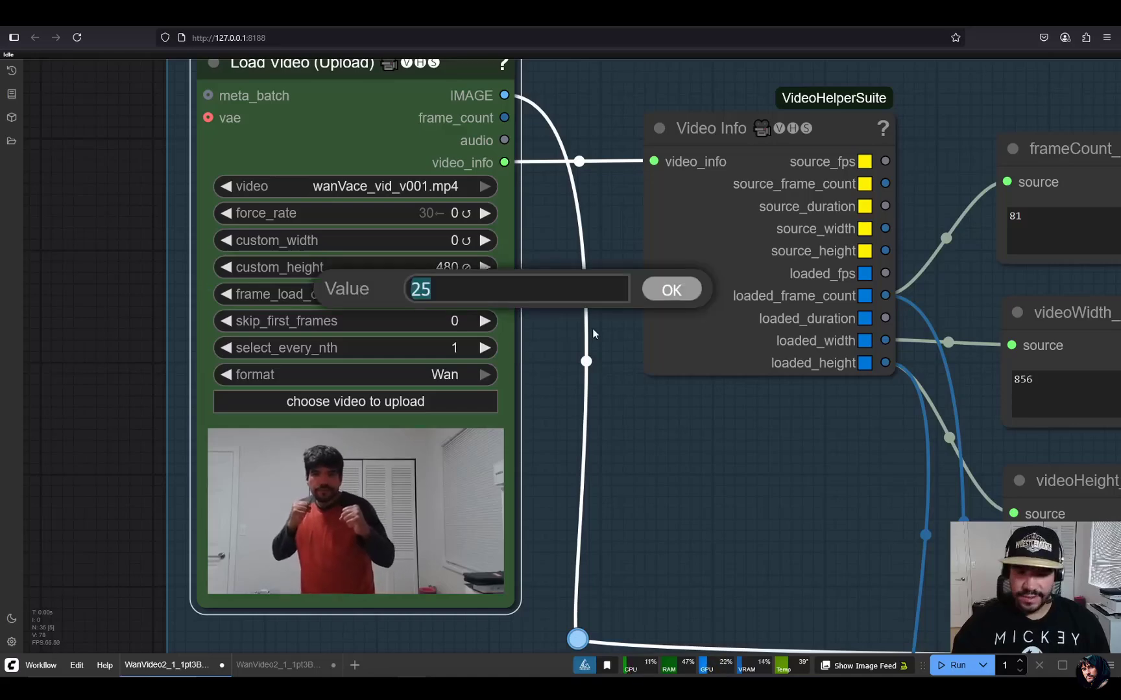
type("0")
key("Return")
Return to the WanVideo Sampler and review its scheduler options, keeping unipc.
scroll(155, 483, "down", 6)
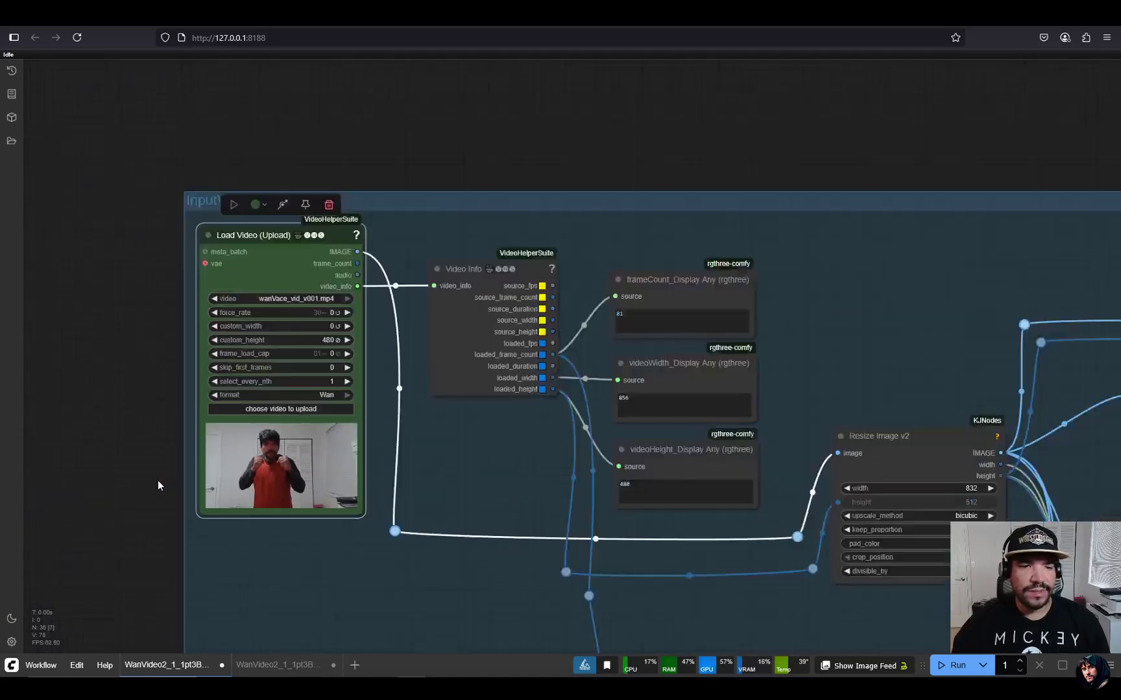
scroll(229, 533, "down", 2)
left_click_drag(502, 354, 376, 305)
left_click_drag(995, 403, 622, 266)
left_click_drag(721, 300, 347, 275)
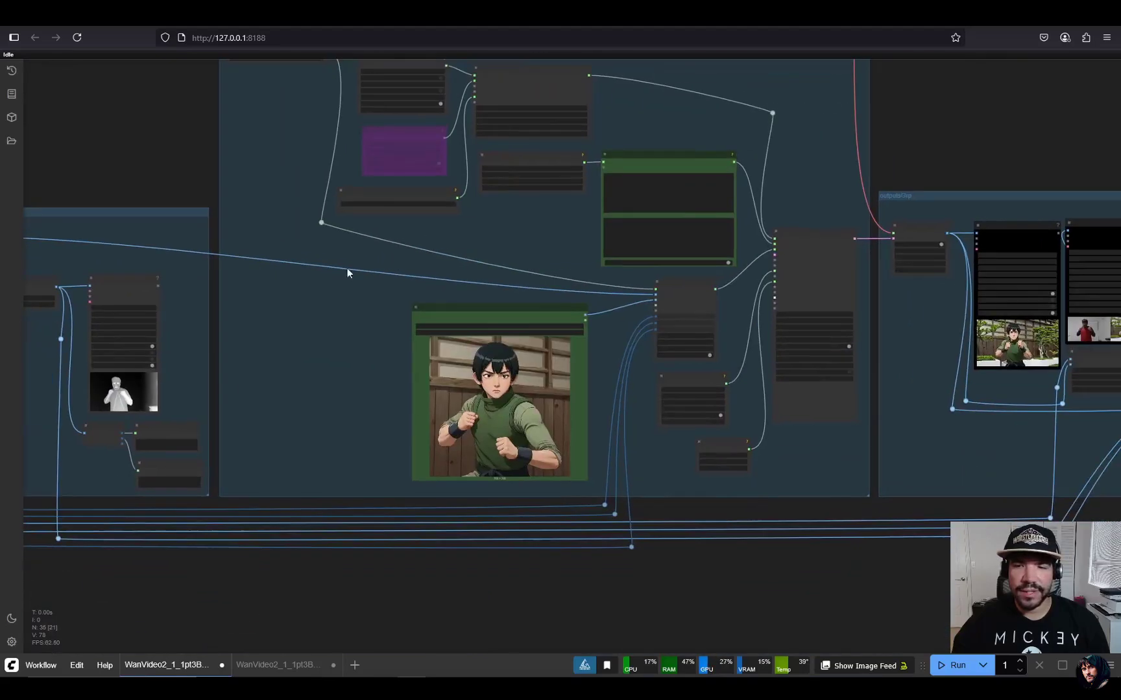
scroll(887, 390, "up", 4)
scroll(739, 395, "right", 8)
scroll(739, 395, "up", 4)
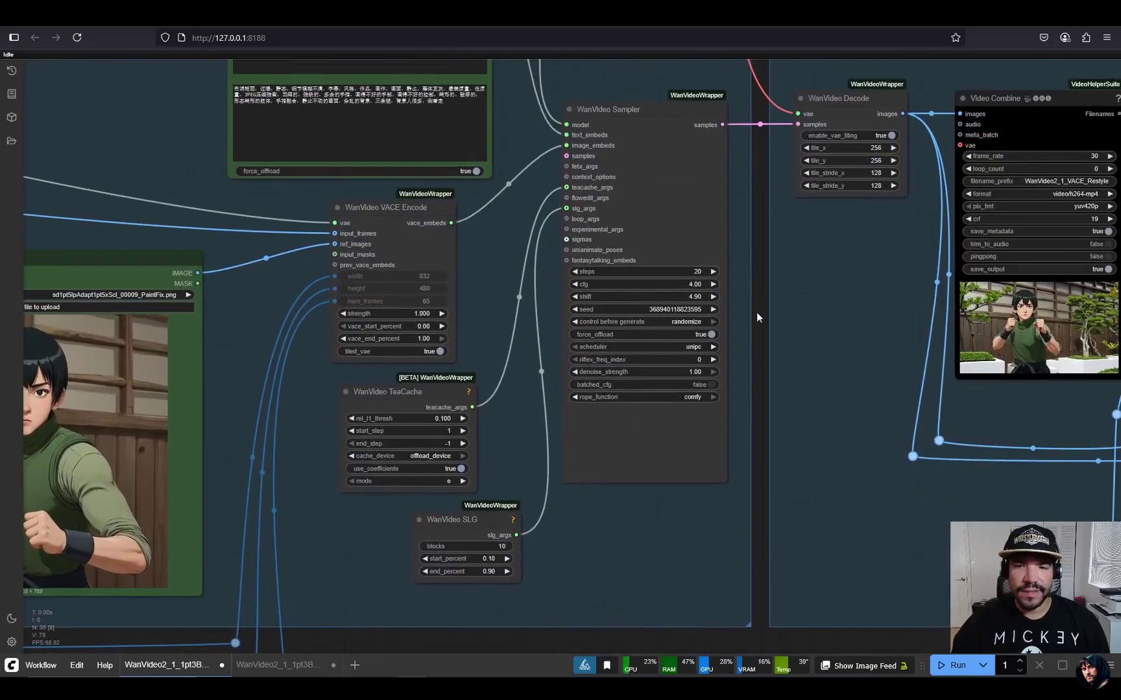
scroll(729, 399, "right", 8)
scroll(728, 399, "down", 3)
scroll(738, 271, "up", 5)
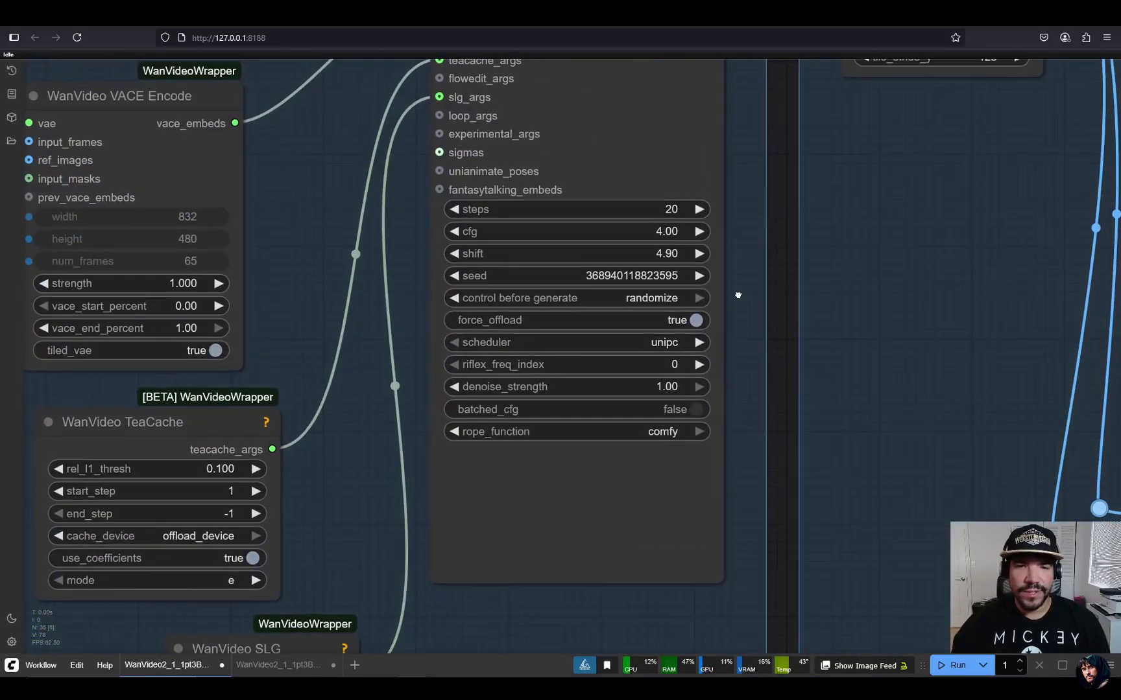
left_click_drag(746, 317, 752, 328)
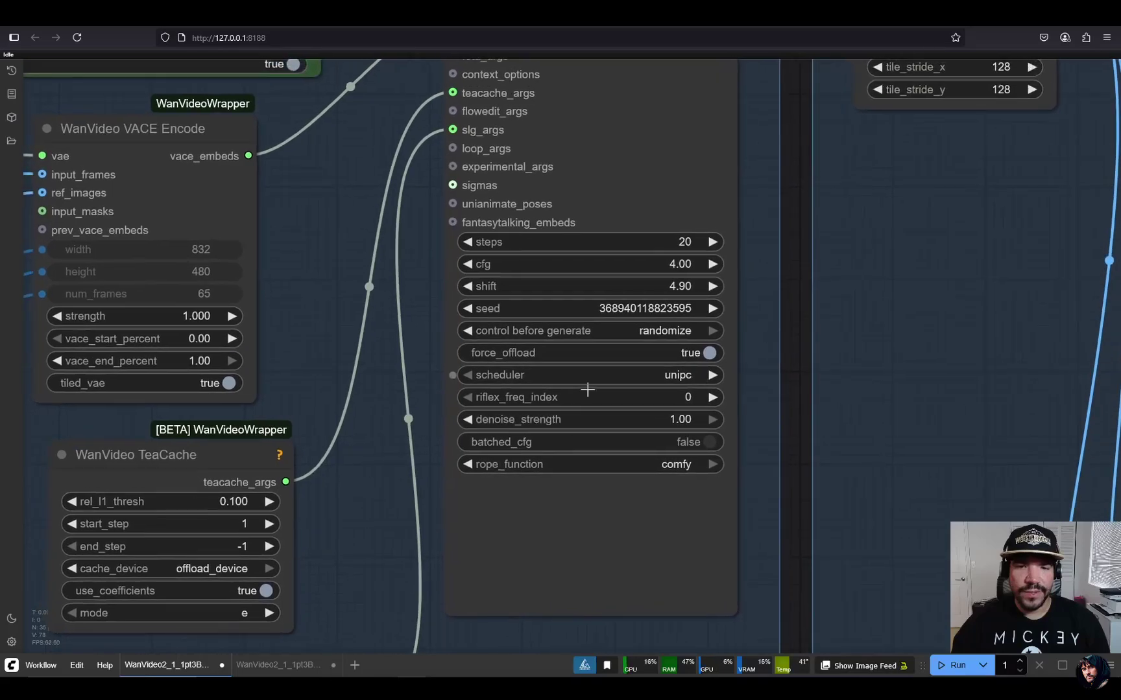
left_click(668, 375)
left_click(685, 390)
left_click_drag(770, 254, 735, 346)
scroll(735, 345, "down", 2)
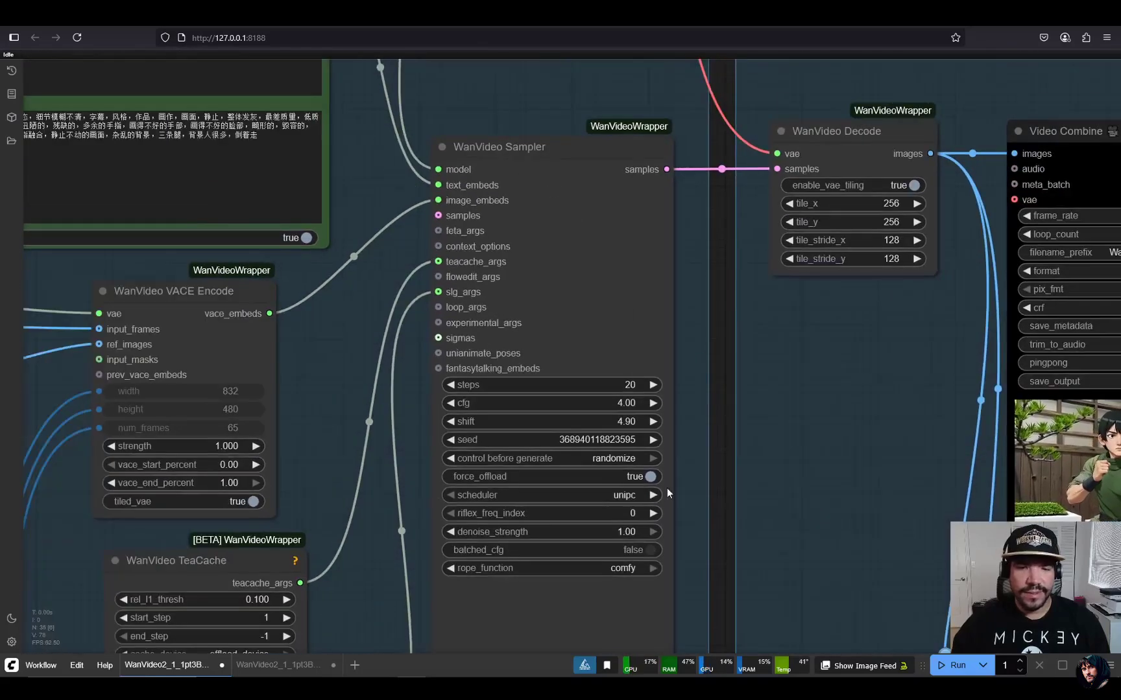
scroll(734, 407, "right", 1)
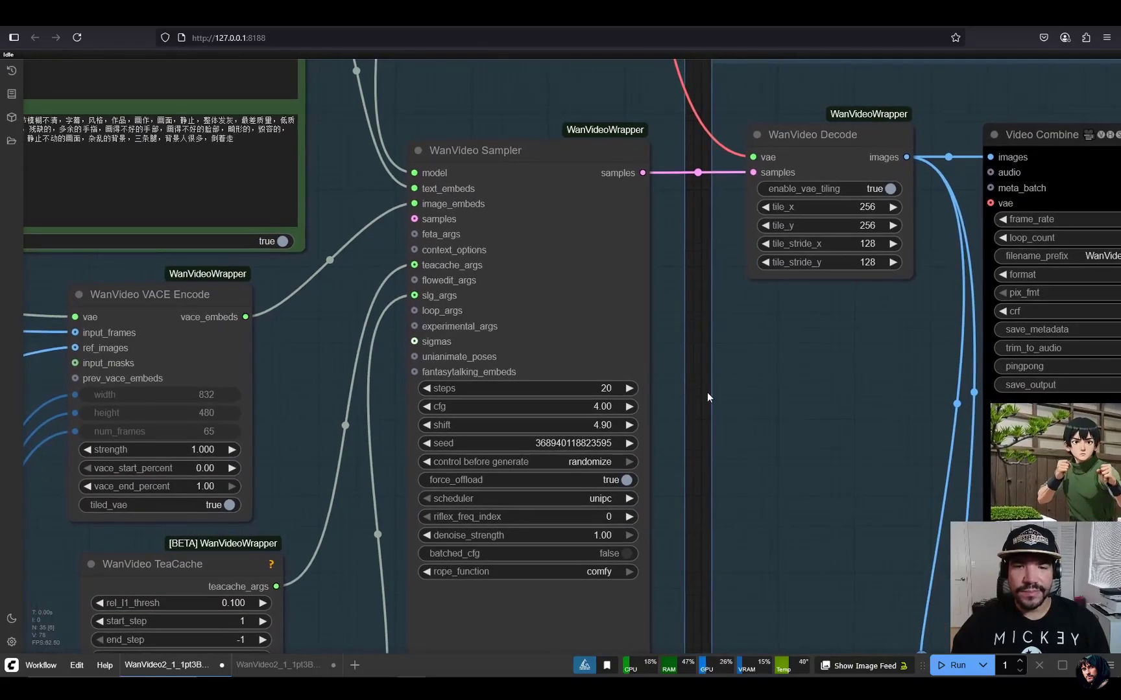
Set the steps of the WanVideo Sampler to 40 and its control before generate to fixed.
left_click(602, 389)
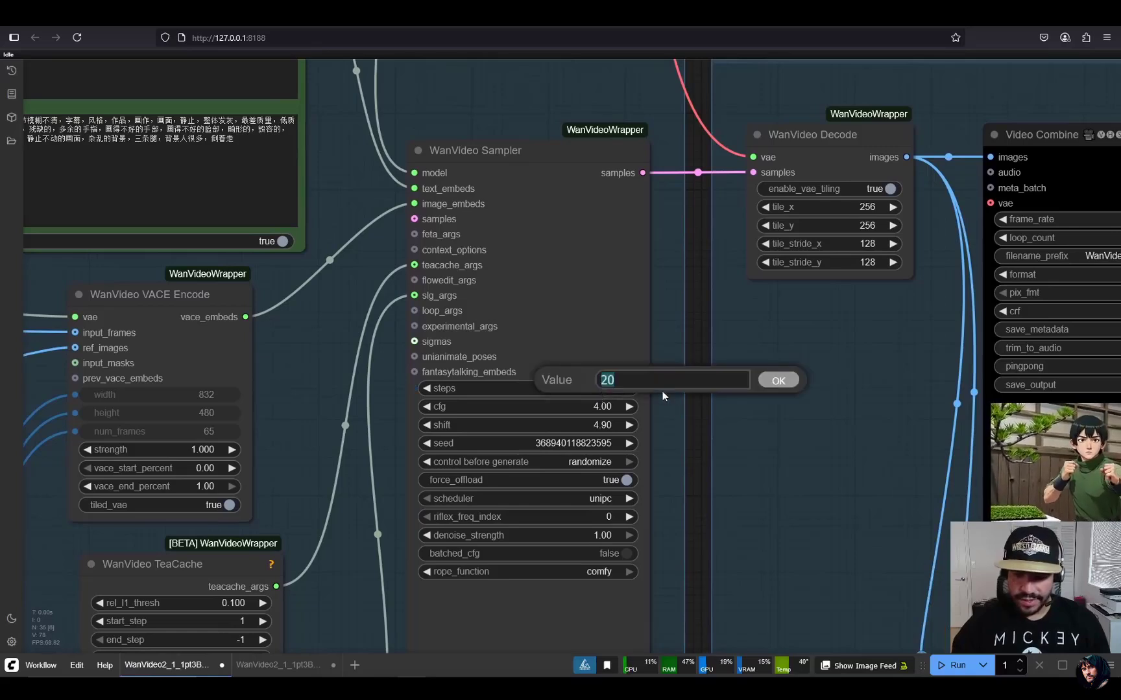
type("40")
key("Return")
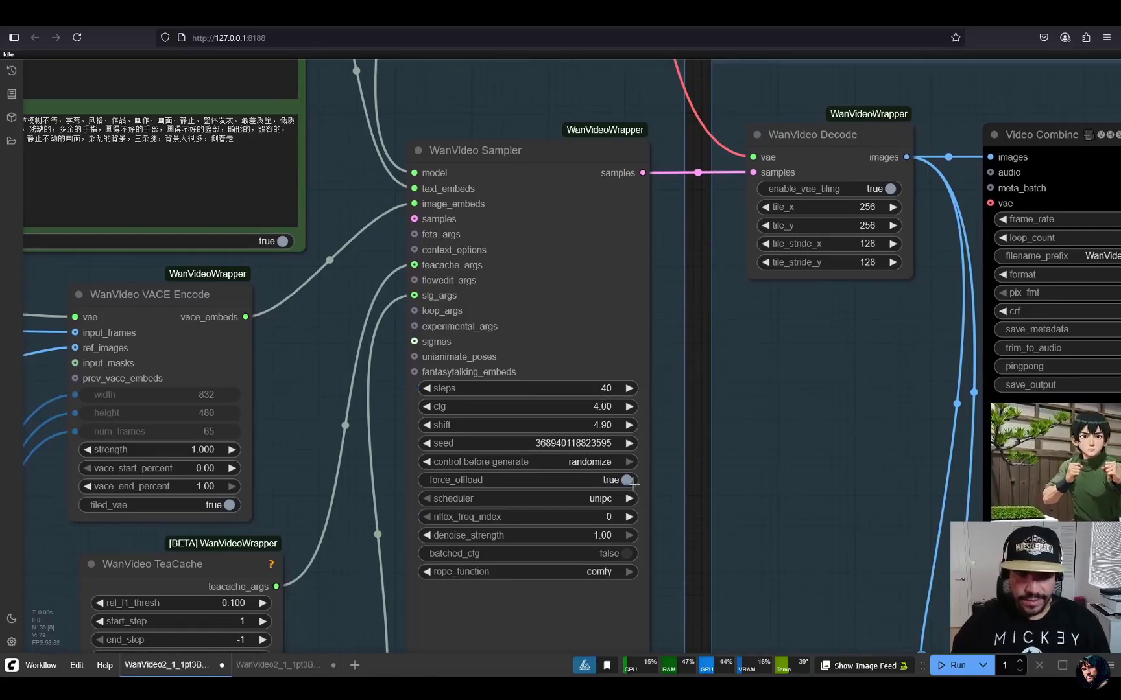
left_click(580, 465)
left_click(587, 472)
Examine the WanVideo Decode node in the outputs group, including its VAE tiling, tile size and tile stride settings.
scroll(645, 298, "down", 2)
scroll(644, 297, "down", 8)
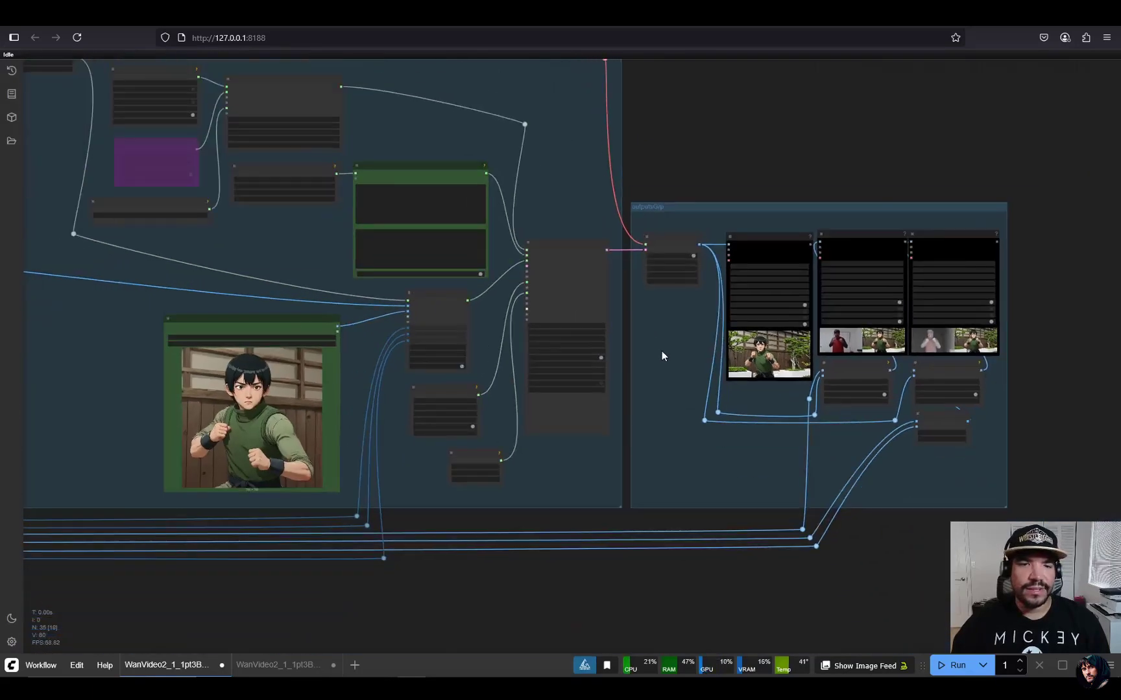
left_click_drag(662, 350, 451, 340)
scroll(526, 352, "up", 4)
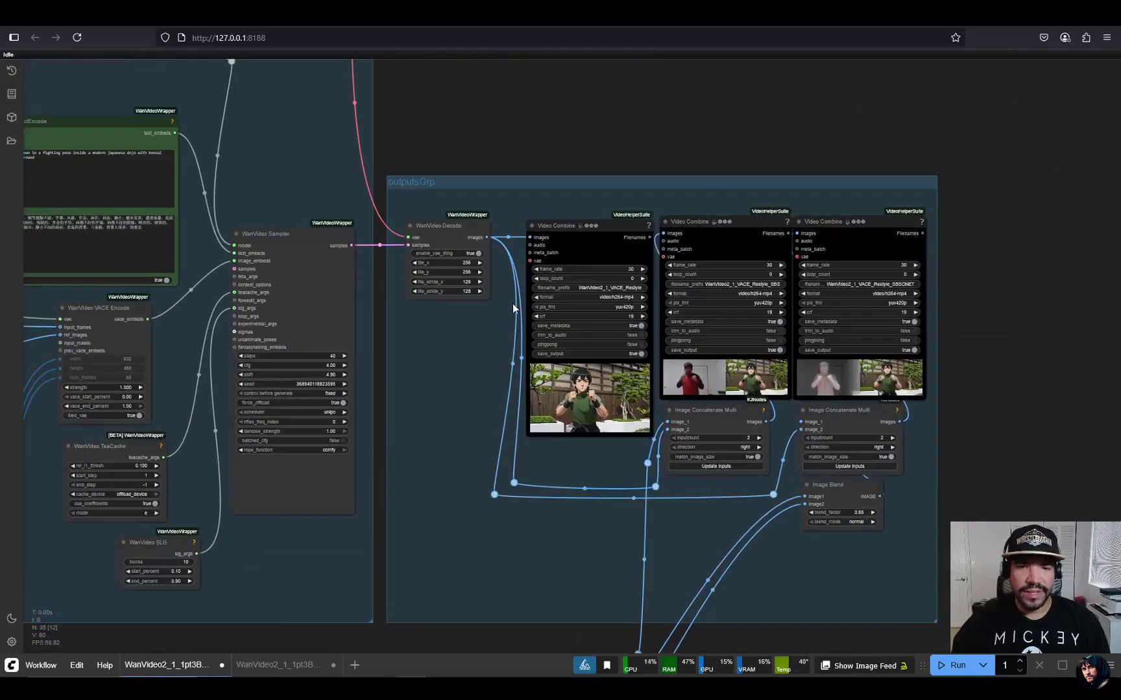
scroll(509, 341, "up", 2)
left_click_drag(507, 368, 378, 329)
scroll(388, 244, "up", 3)
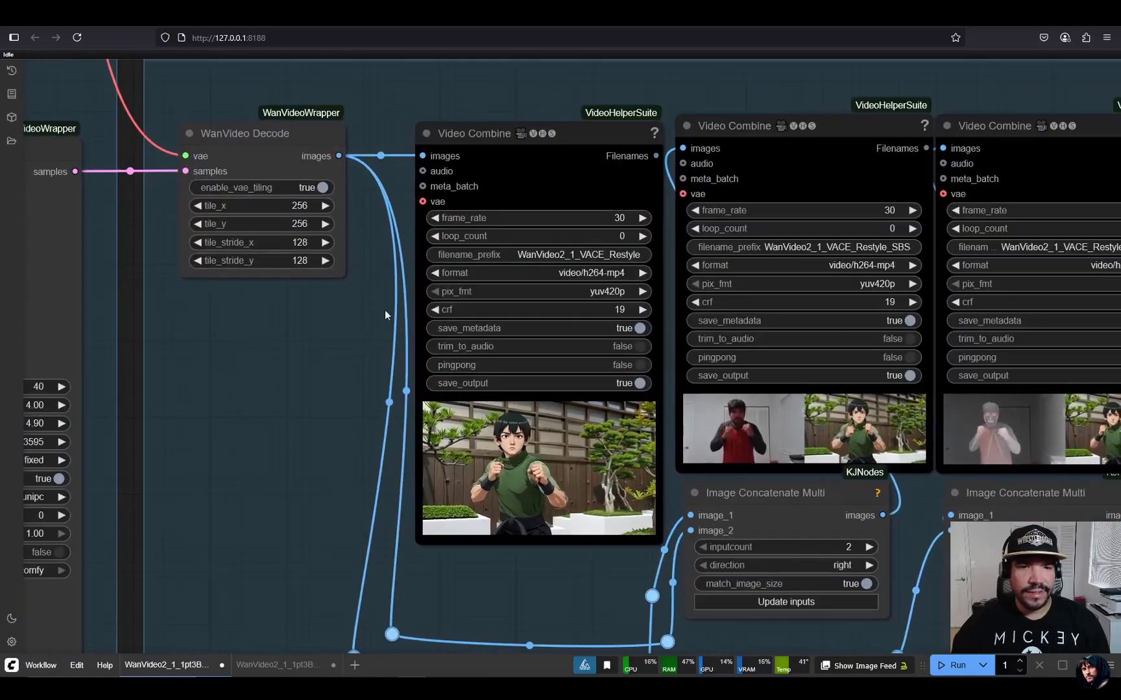
left_click_drag(410, 386, 379, 349)
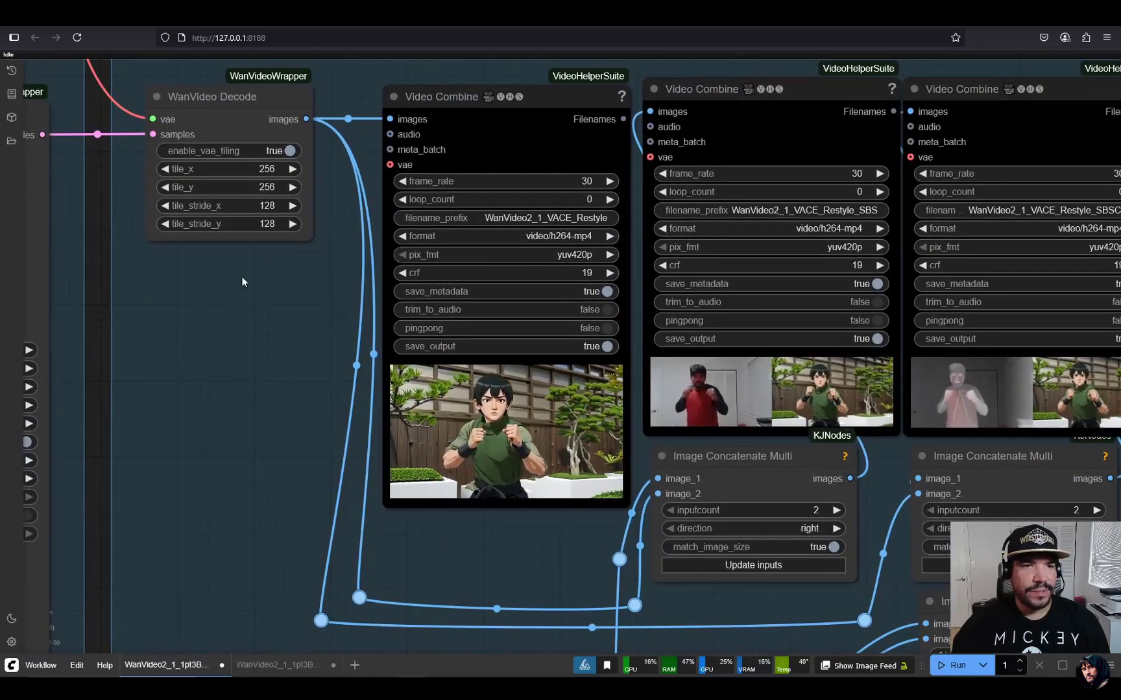
left_click_drag(228, 288, 388, 384)
scroll(388, 254, "up", 7)
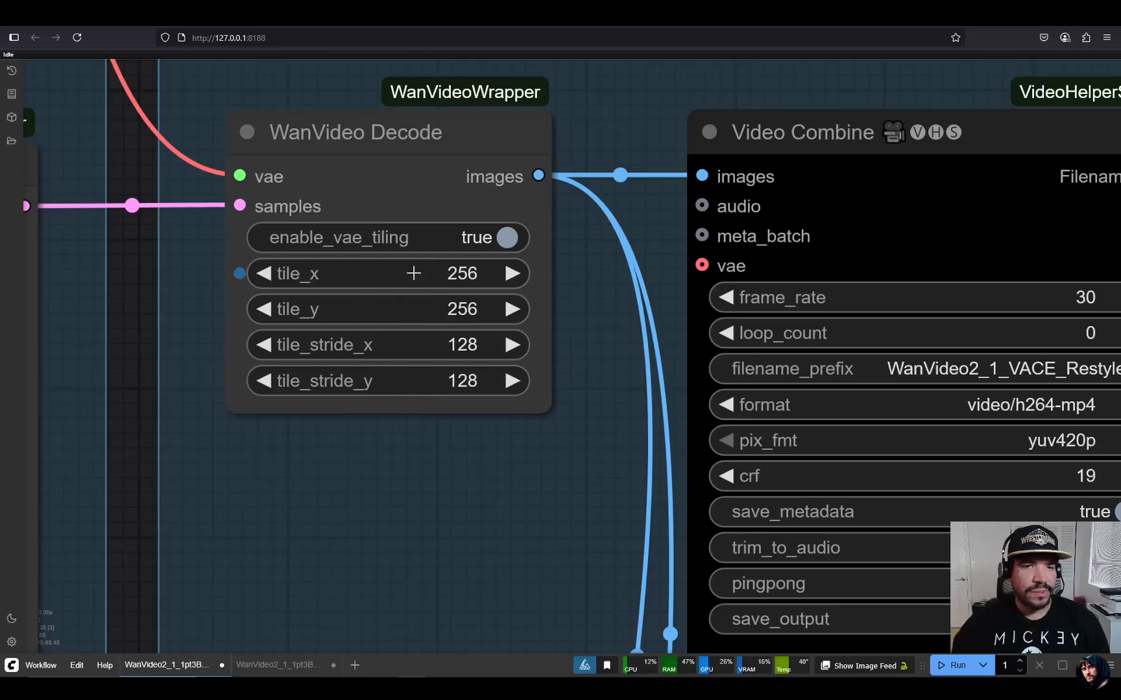
Select the WanVideo VACE Encode node and check its tiled_vae setting.
scroll(405, 301, "down", 15)
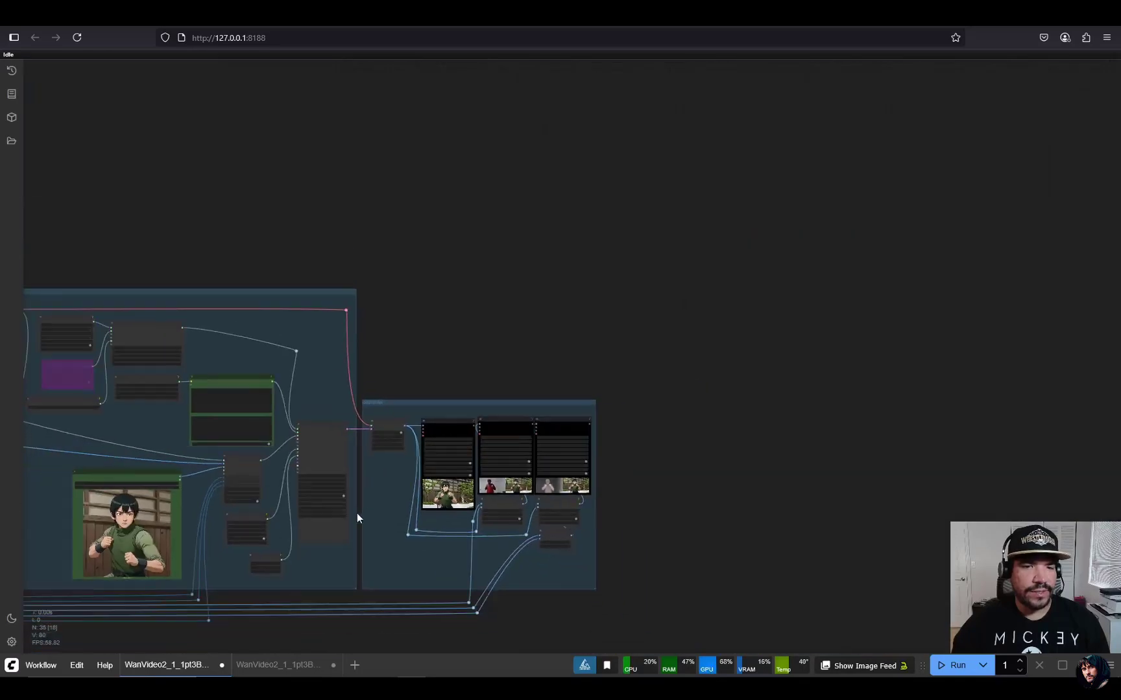
left_click_drag(504, 488, 959, 394)
scroll(454, 328, "up", 6)
left_click_drag(781, 366, 565, 297)
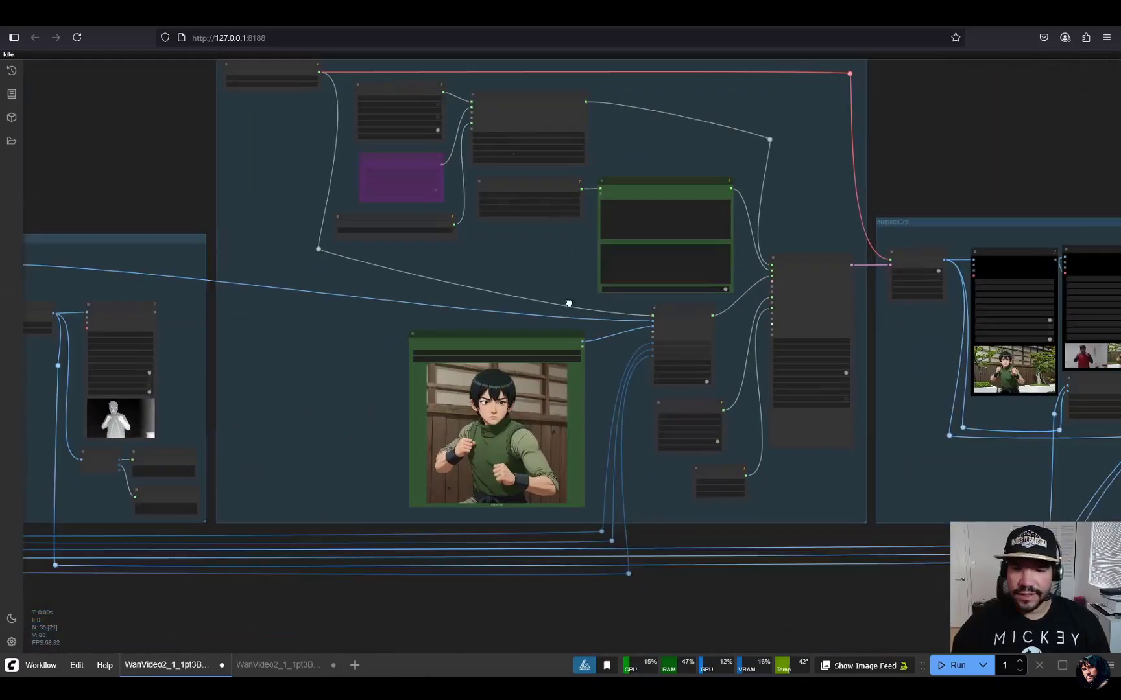
scroll(607, 340, "up", 5)
scroll(611, 371, "up", 10)
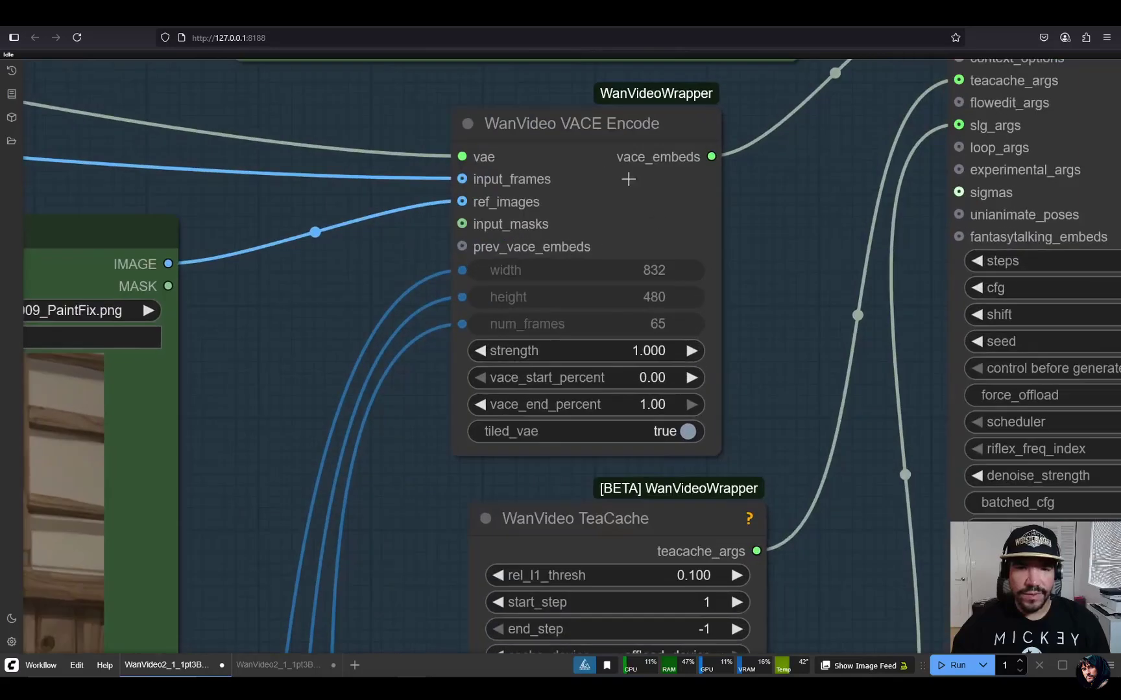
left_click_drag(546, 121, 567, 108)
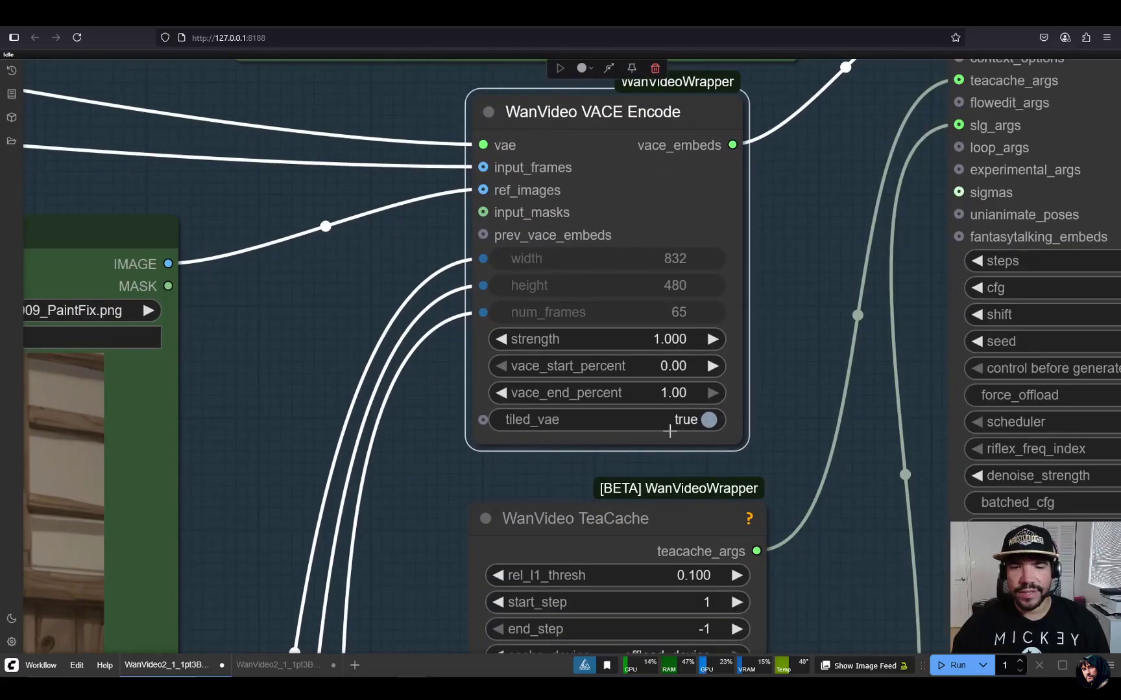
scroll(763, 349, "down", 5)
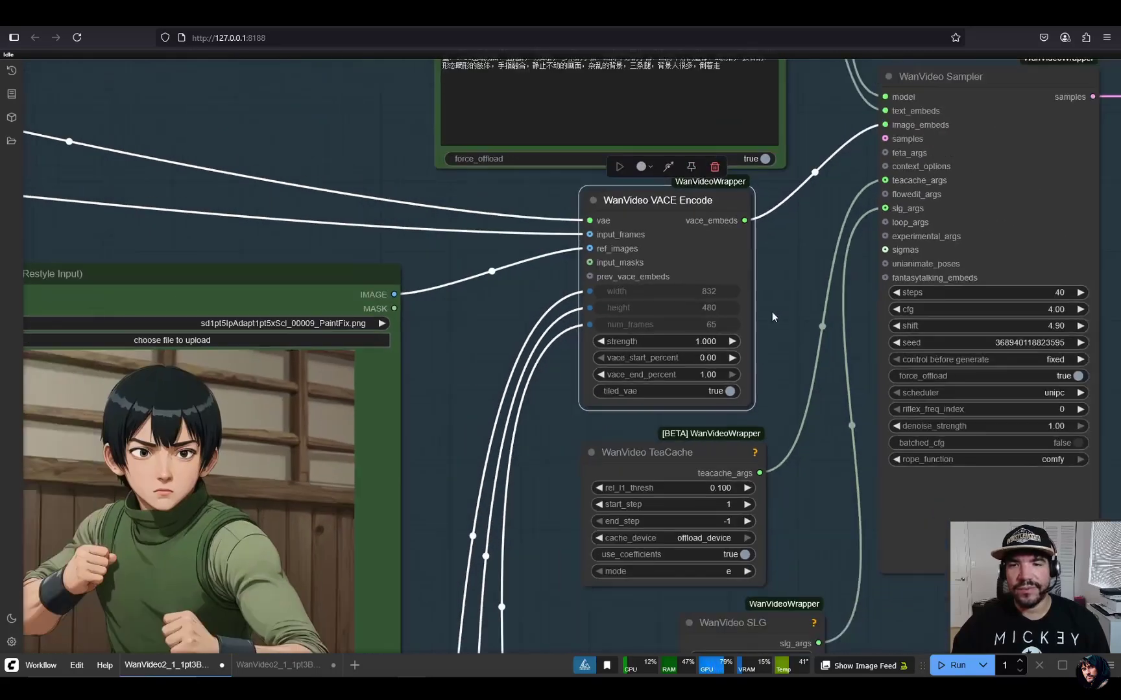
left_click_drag(776, 308, 629, 183)
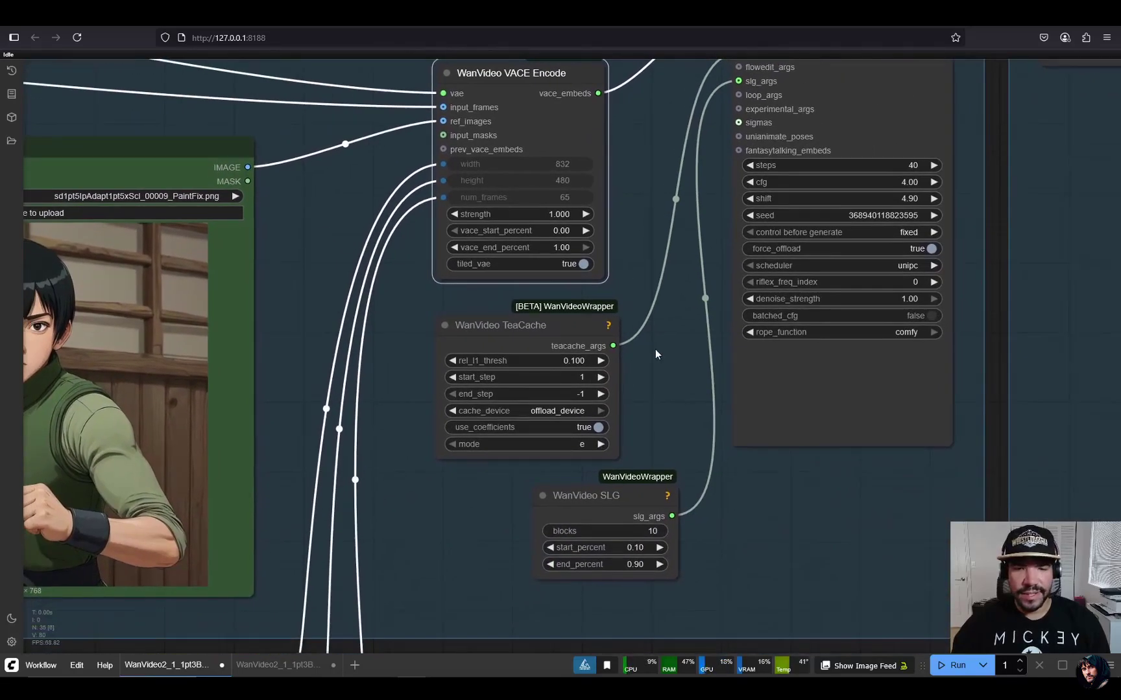
Examine the restyled character video in the preview of the first Video Combine node.
scroll(657, 412, "down", 10)
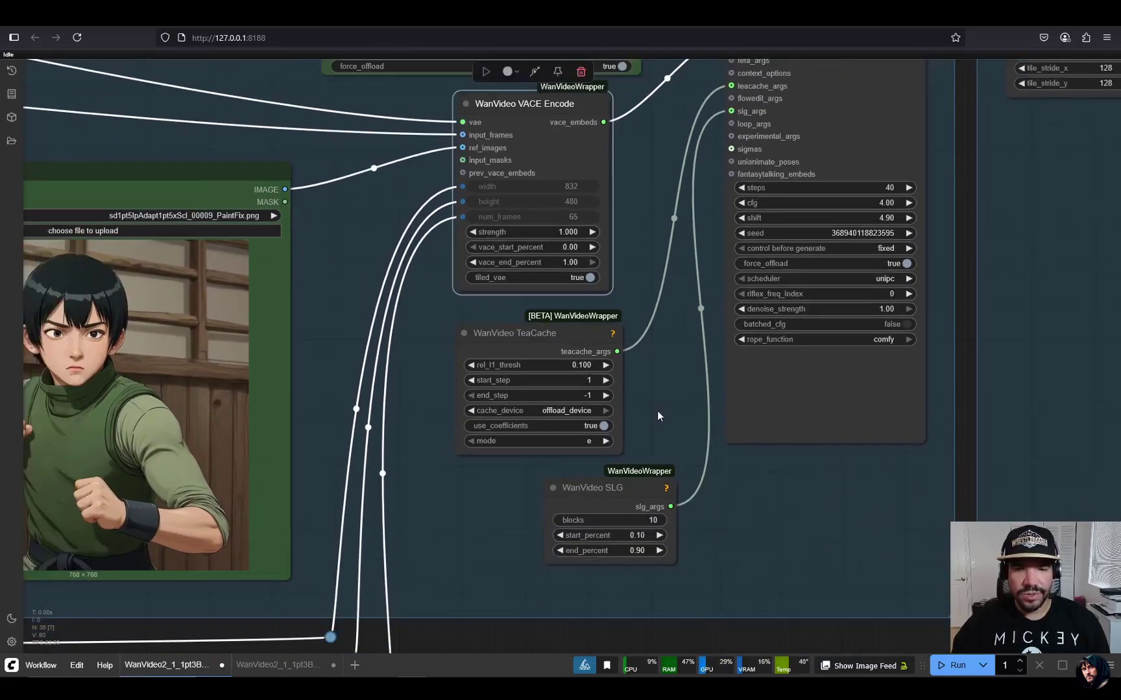
left_click_drag(828, 333, 514, 333)
scroll(620, 338, "up", 8)
left_click_drag(615, 384, 393, 573)
scroll(493, 461, "up", 3)
scroll(187, 466, "up", 4)
scroll(187, 466, "up", 3)
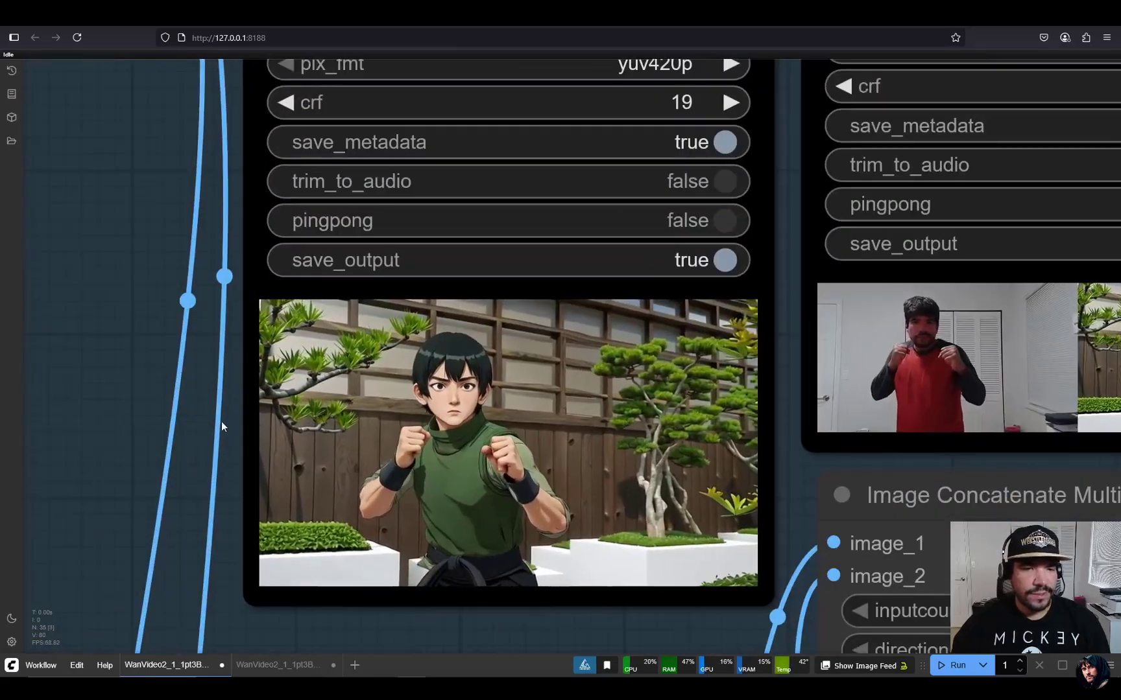
scroll(323, 341, "up", 1)
scroll(434, 579, "up", 2)
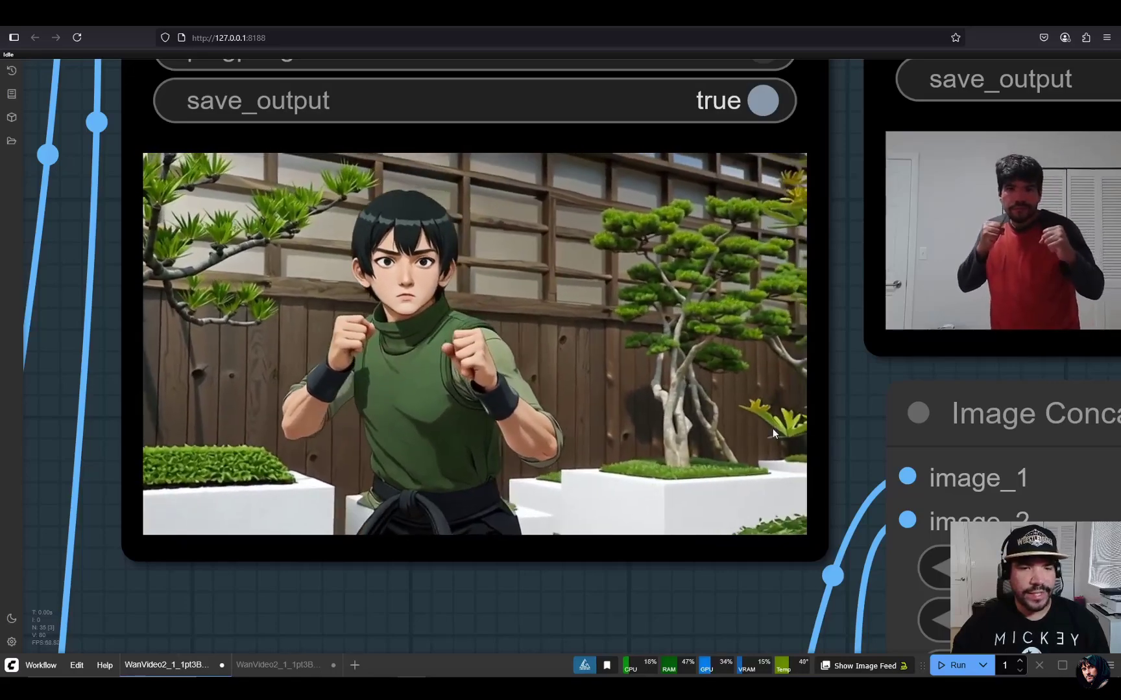
Compare the source and restyled videos in the side-by-side Video Combine preview and check the Image Concatenate Multi node below it.
left_click_drag(838, 376, 655, 425)
left_click_drag(969, 362, 610, 491)
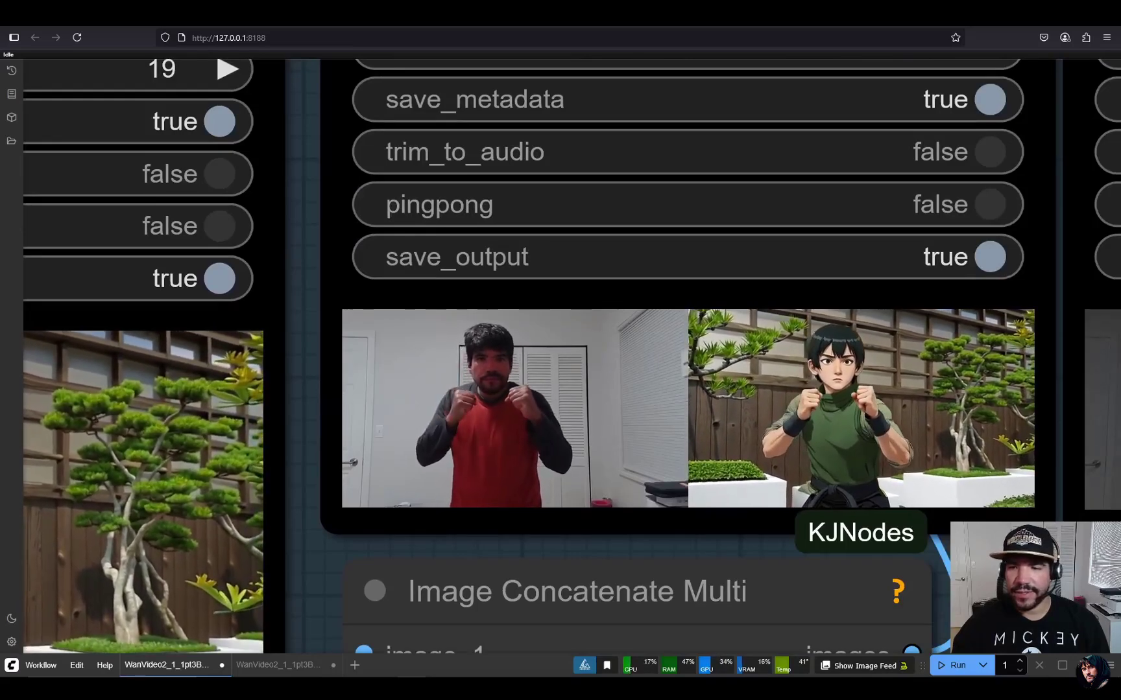
scroll(878, 409, "up", 1)
left_click_drag(878, 408, 833, 403)
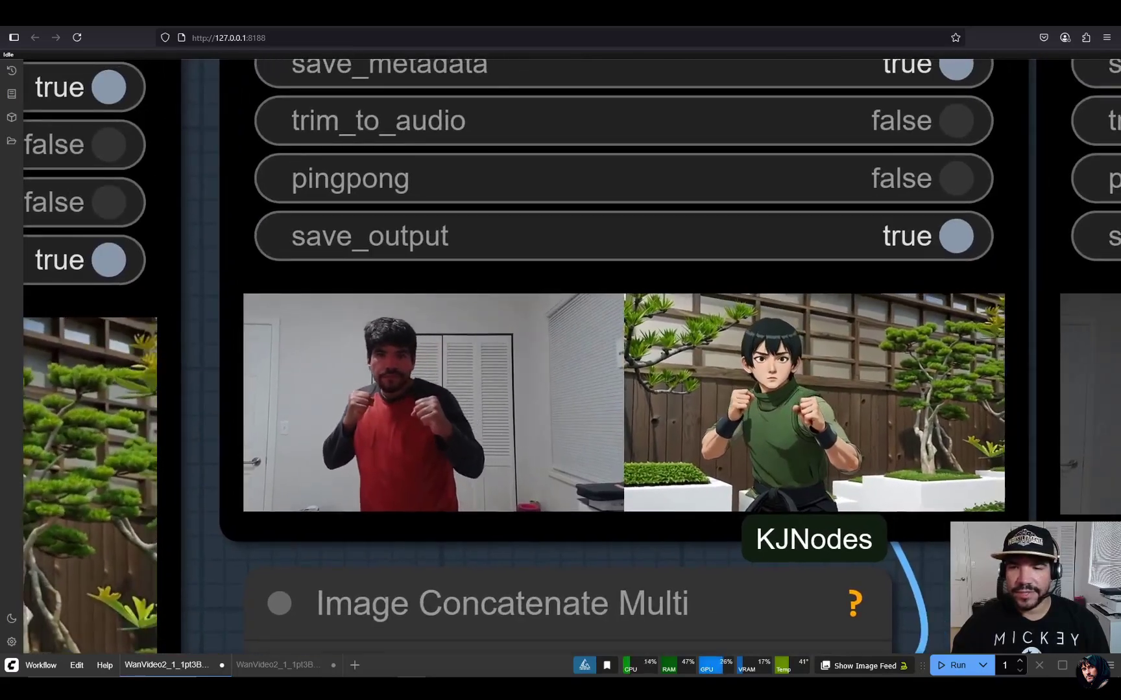
scroll(834, 403, "down", 4)
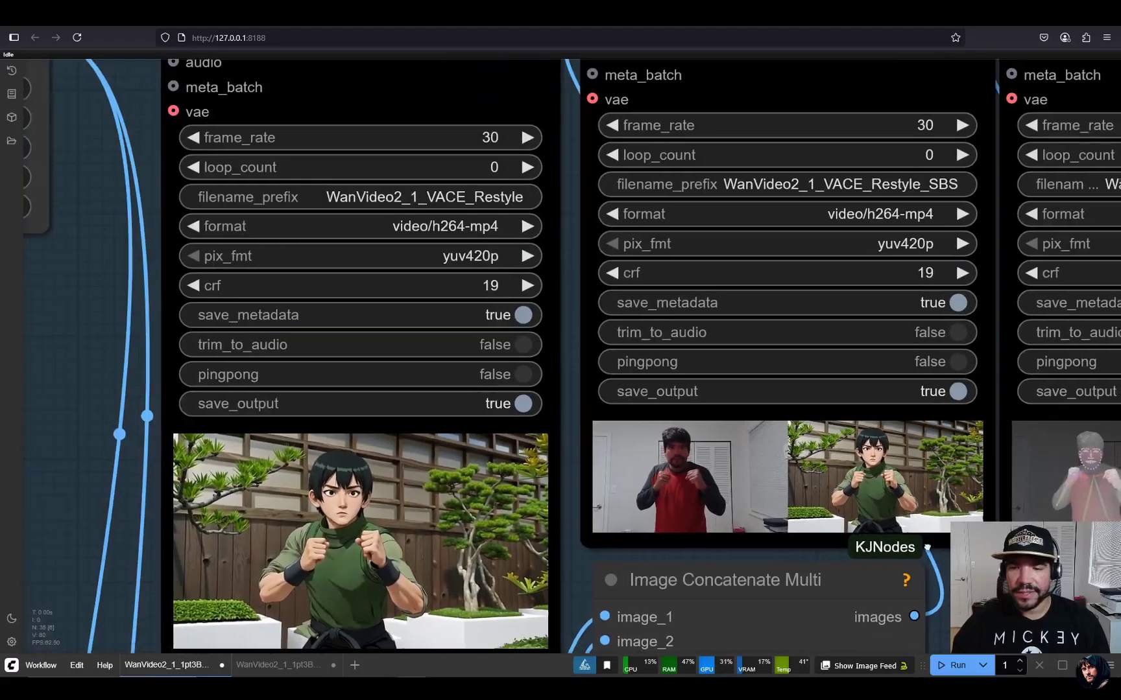
left_click_drag(927, 547, 813, 372)
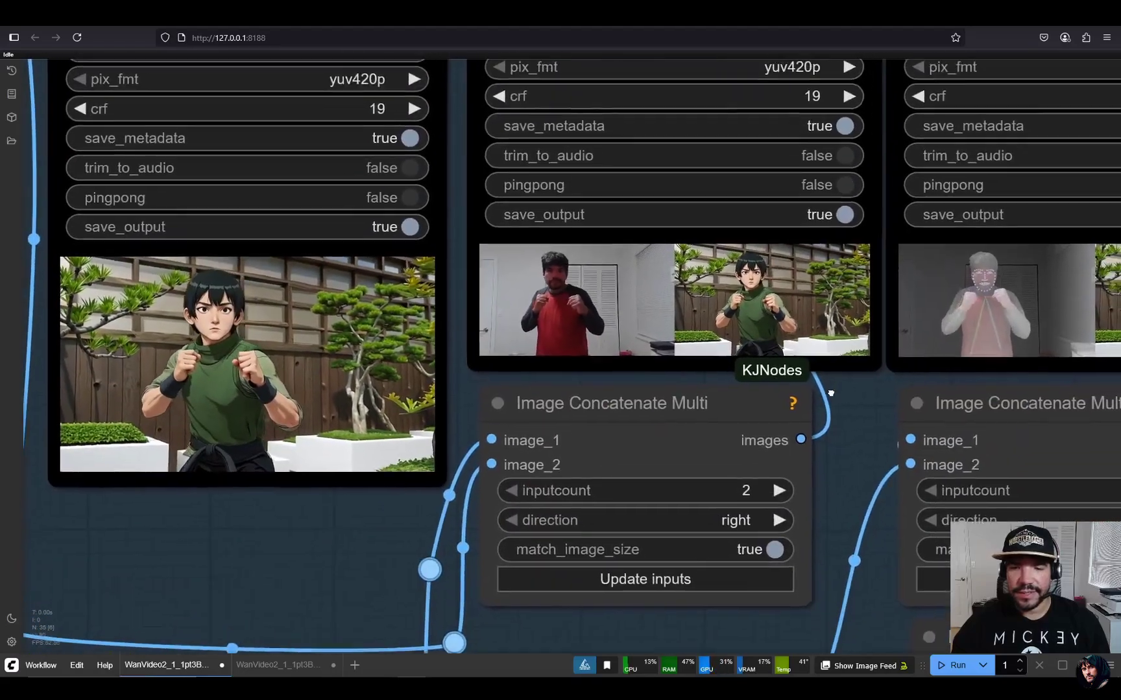
Examine the third Video Combine node's preview, which pairs the blended control video with the restyled result.
scroll(747, 404, "down", 4)
left_click_drag(803, 426, 544, 497)
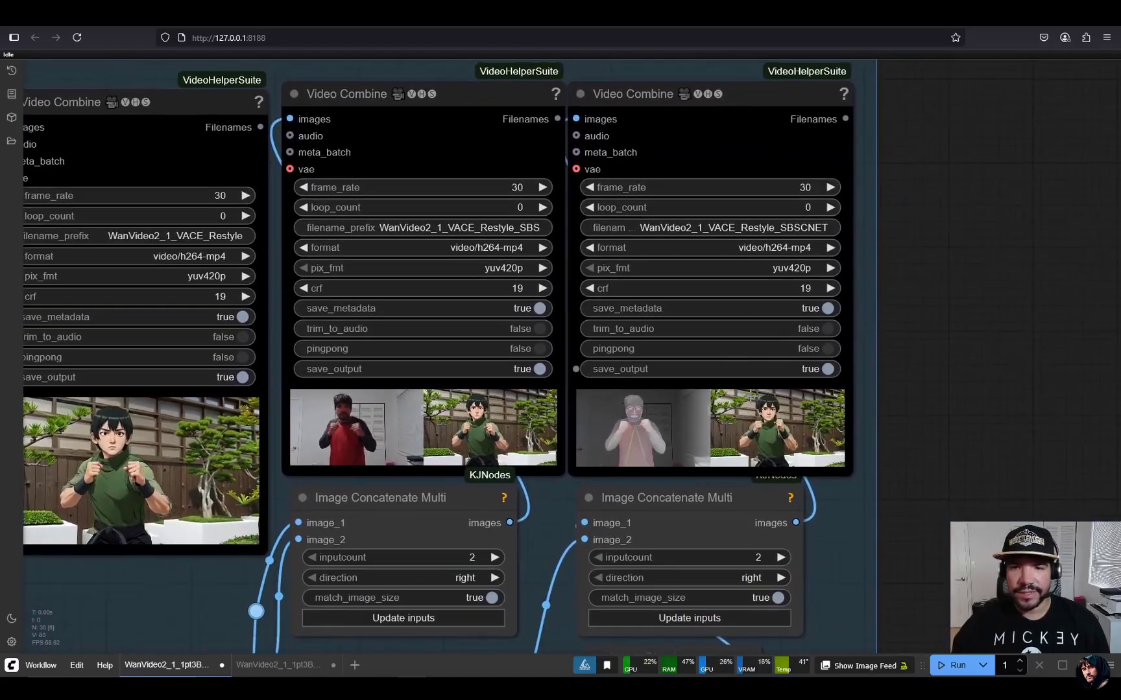
scroll(728, 416, "up", 1)
scroll(844, 502, "up", 6)
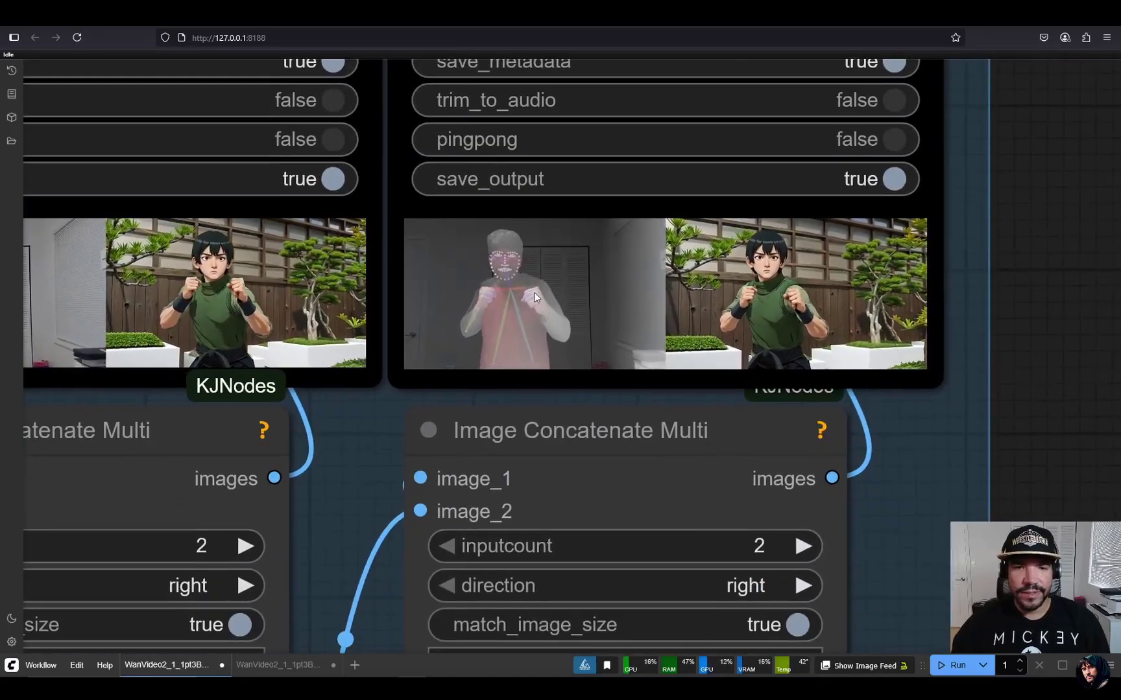
Check the Image Blend node that feeds the third Video Combine node's control-video comparison.
scroll(384, 444, "down", 5)
left_click_drag(391, 563, 425, 237)
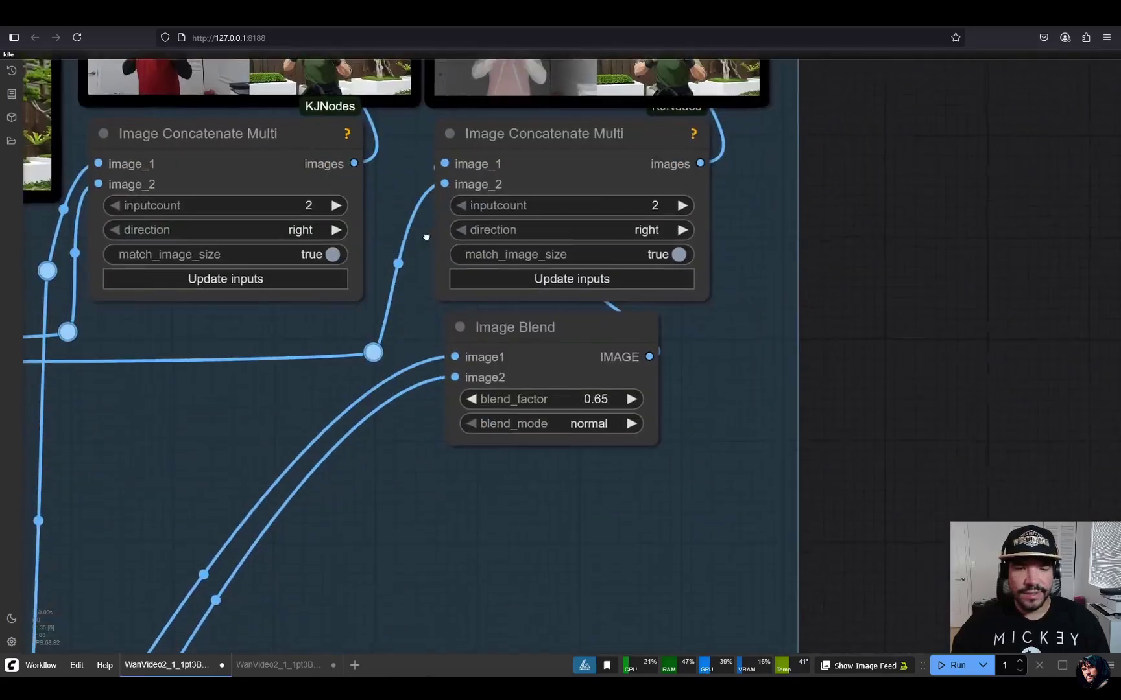
left_click_drag(786, 269, 860, 501)
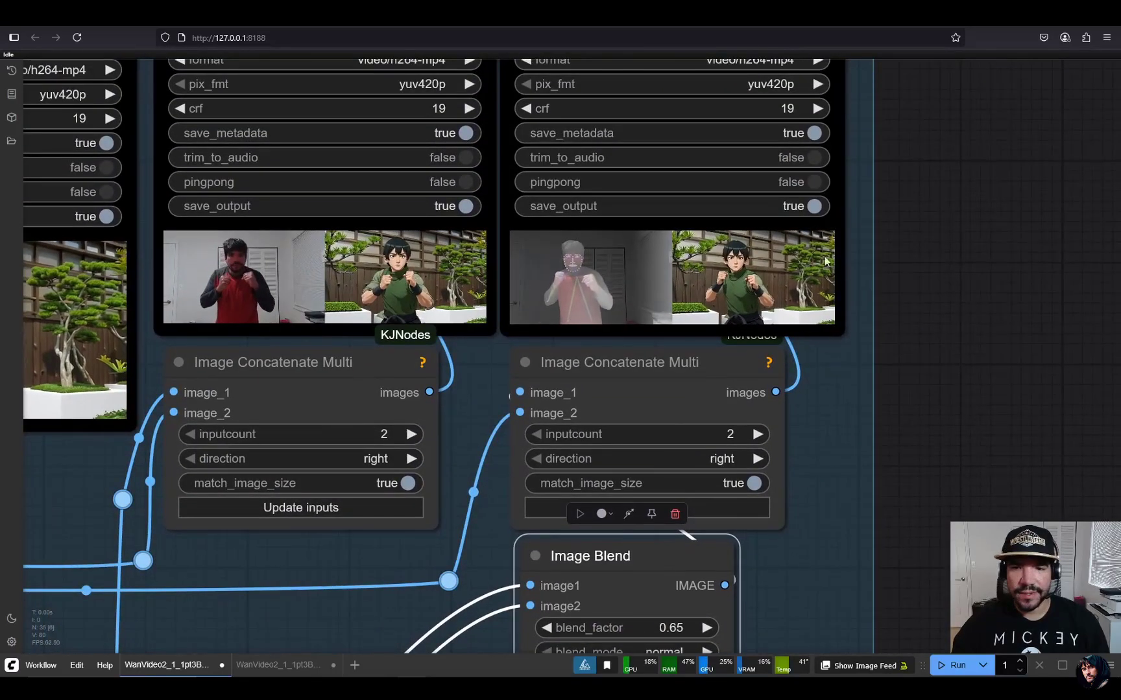
scroll(849, 247, "up", 3)
Re-examine the second Video Combine node's side-by-side preview of the source and restyled boxing videos.
scroll(859, 251, "down", 5)
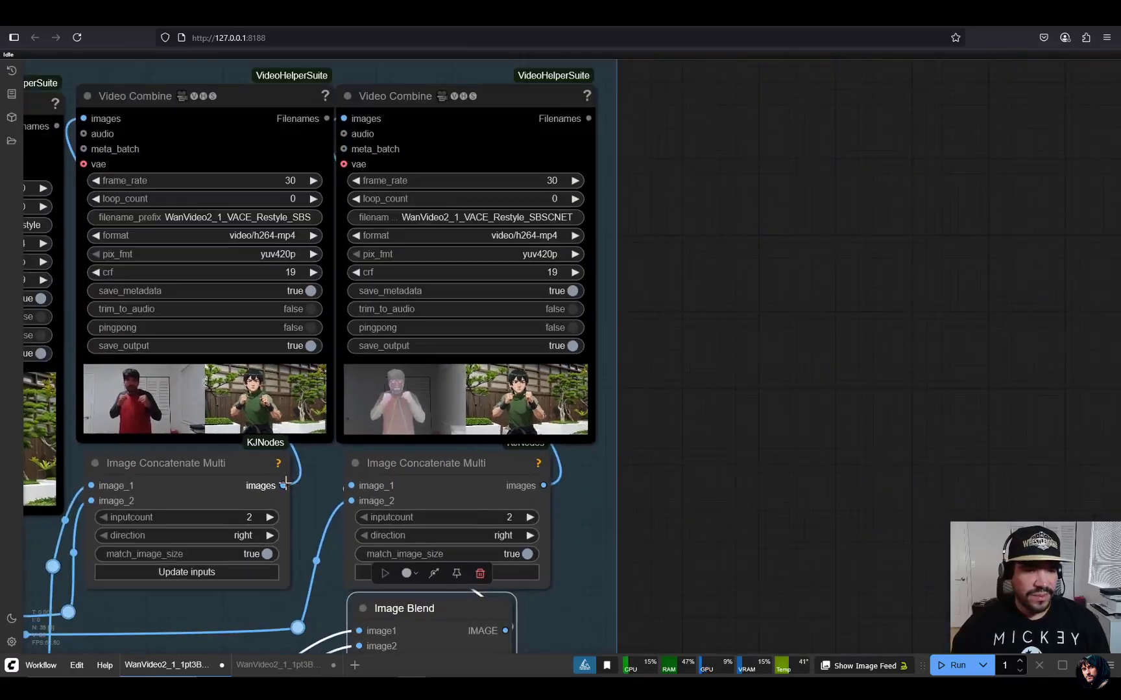
left_click_drag(285, 484, 613, 432)
scroll(385, 369, "up", 4)
scroll(406, 330, "up", 3)
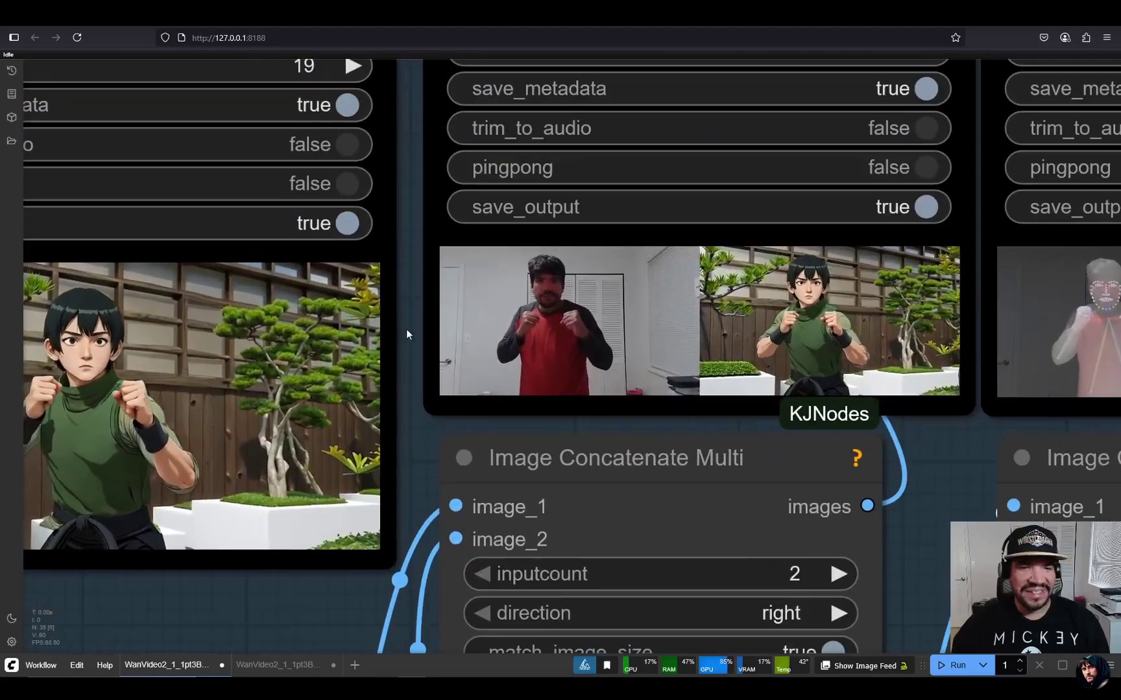
scroll(421, 444, "down", 5)
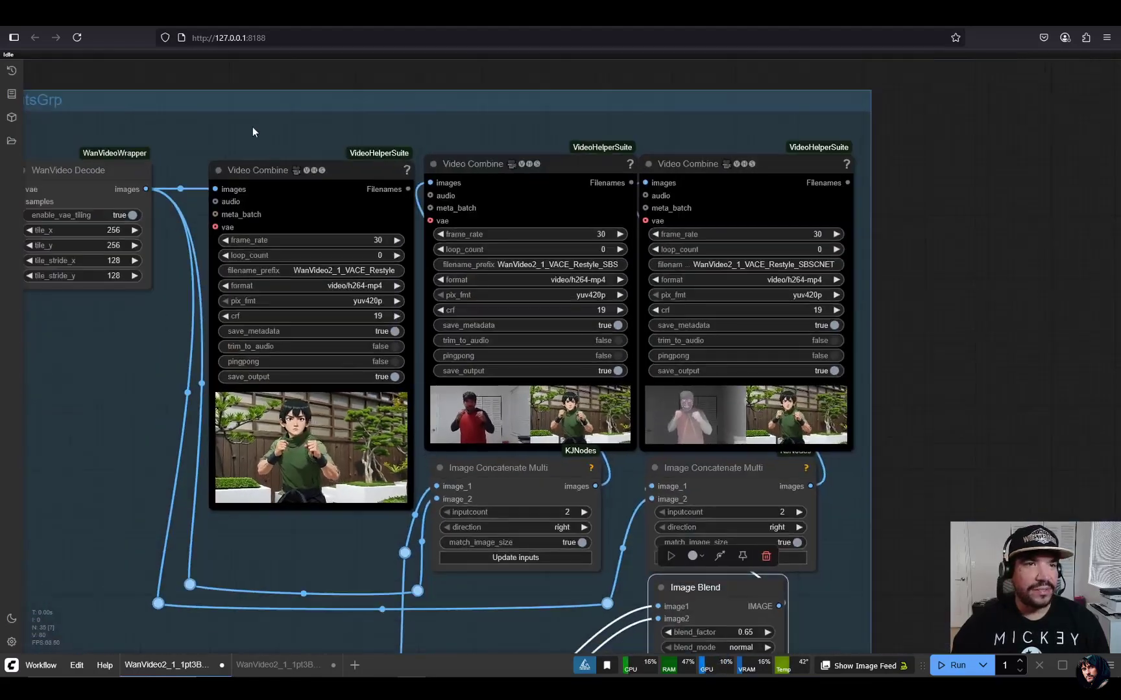
Switch to the second open WanVideo2_1 workflow and examine its Load Video node with wanVace_MA_vid_v001.mp4.
left_click(271, 664)
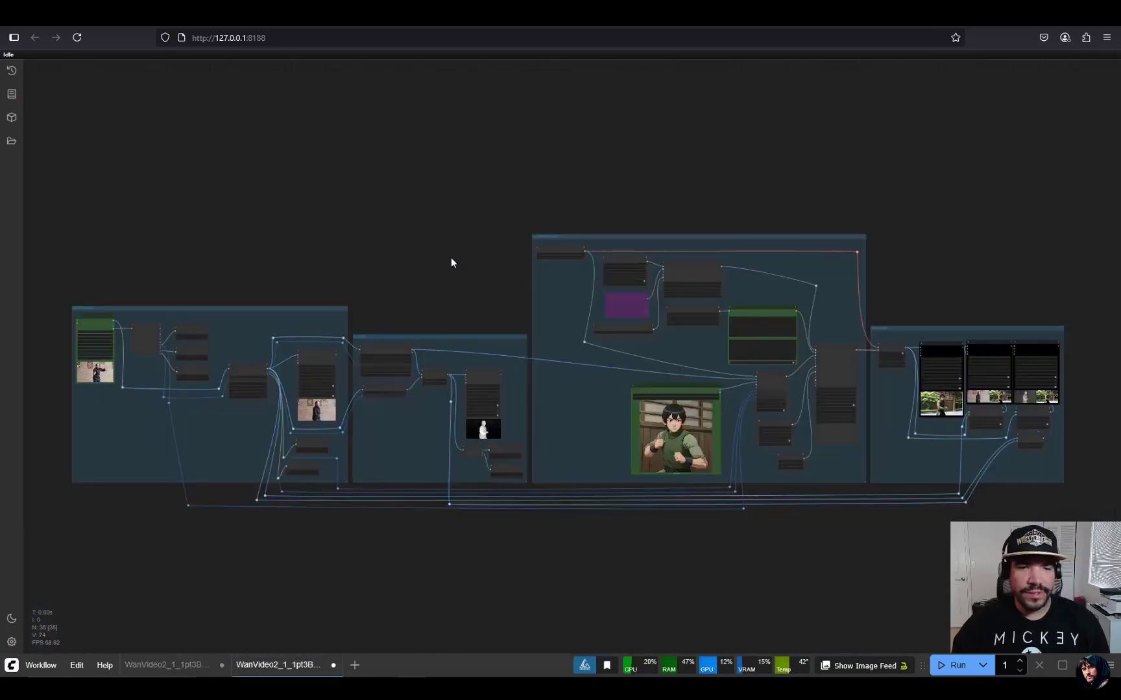
left_click_drag(492, 228, 596, 211)
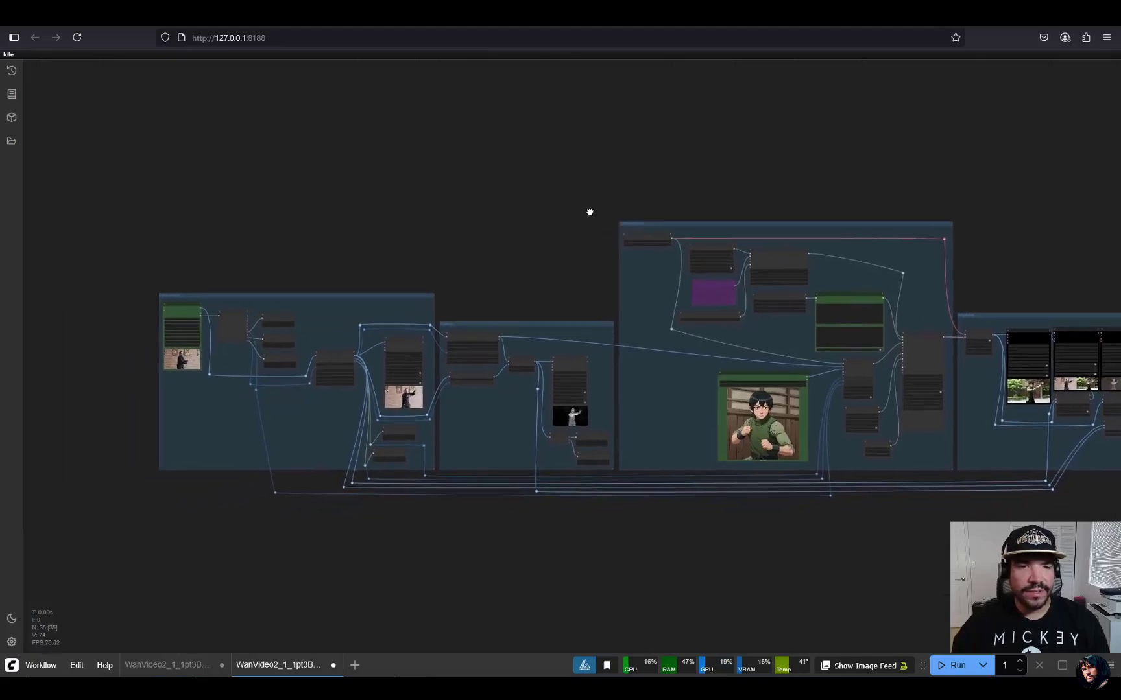
scroll(340, 316, "up", 15)
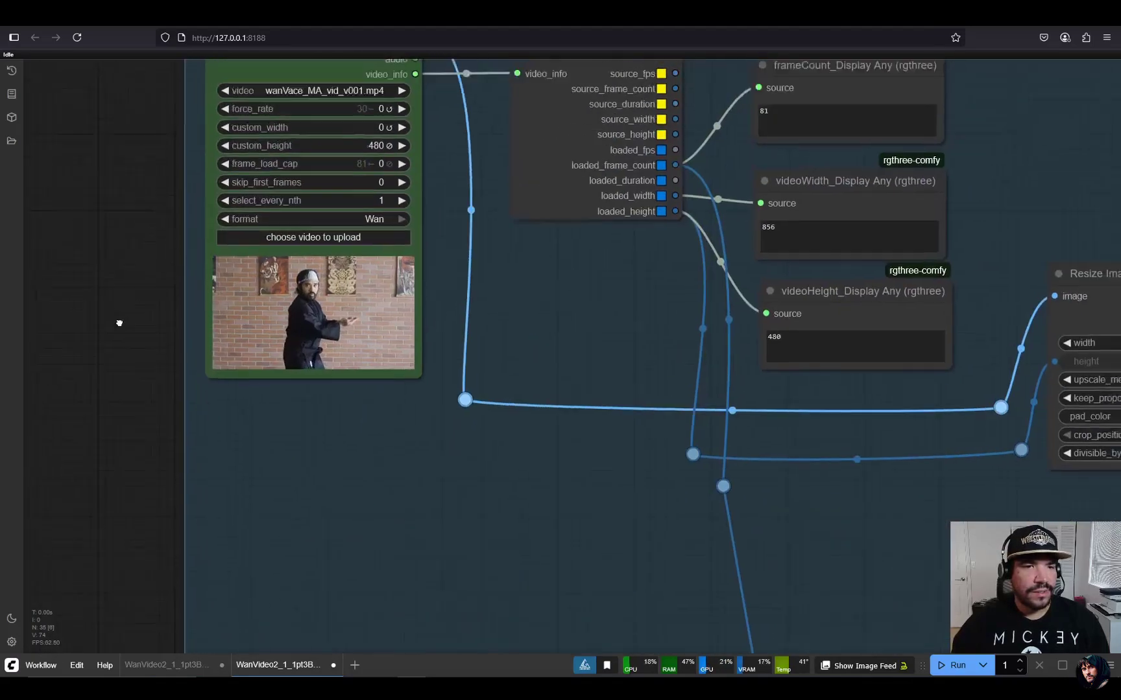
scroll(116, 351, "up", 8)
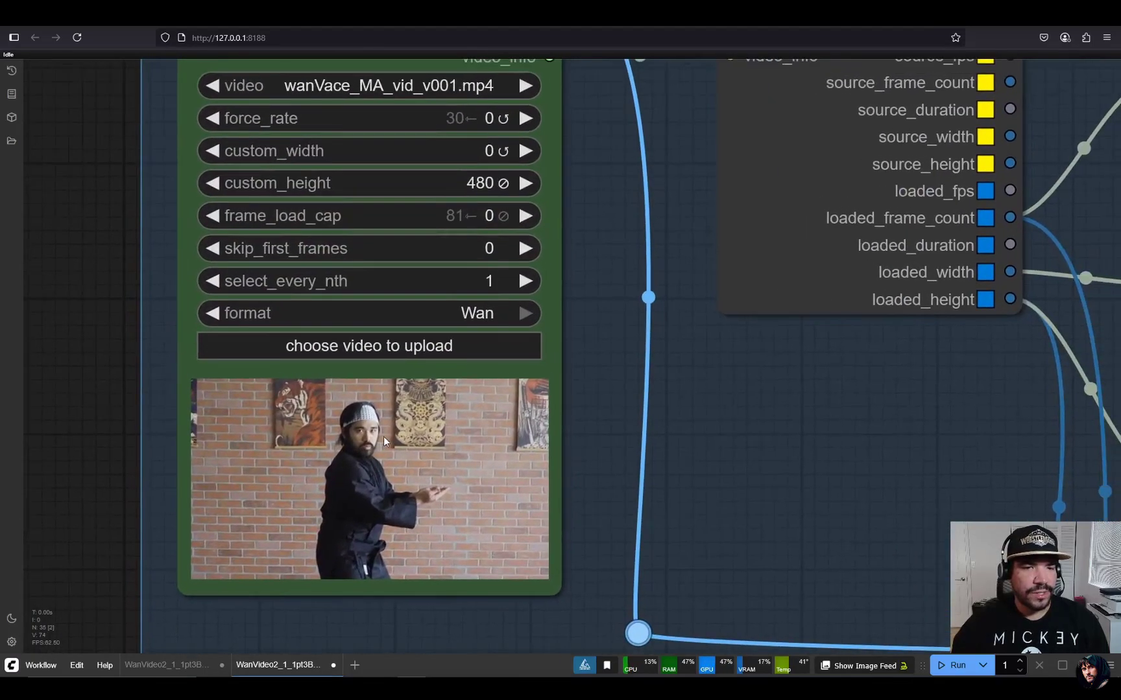
right_click(386, 438)
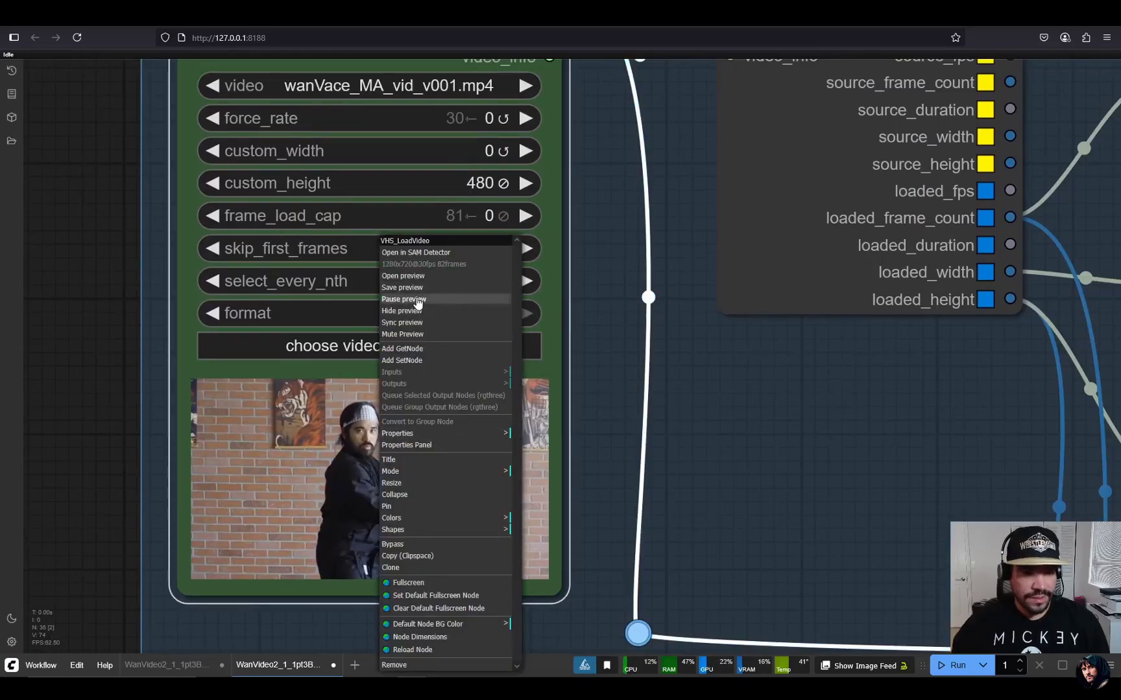
left_click(606, 343)
left_click_drag(574, 364, 554, 414)
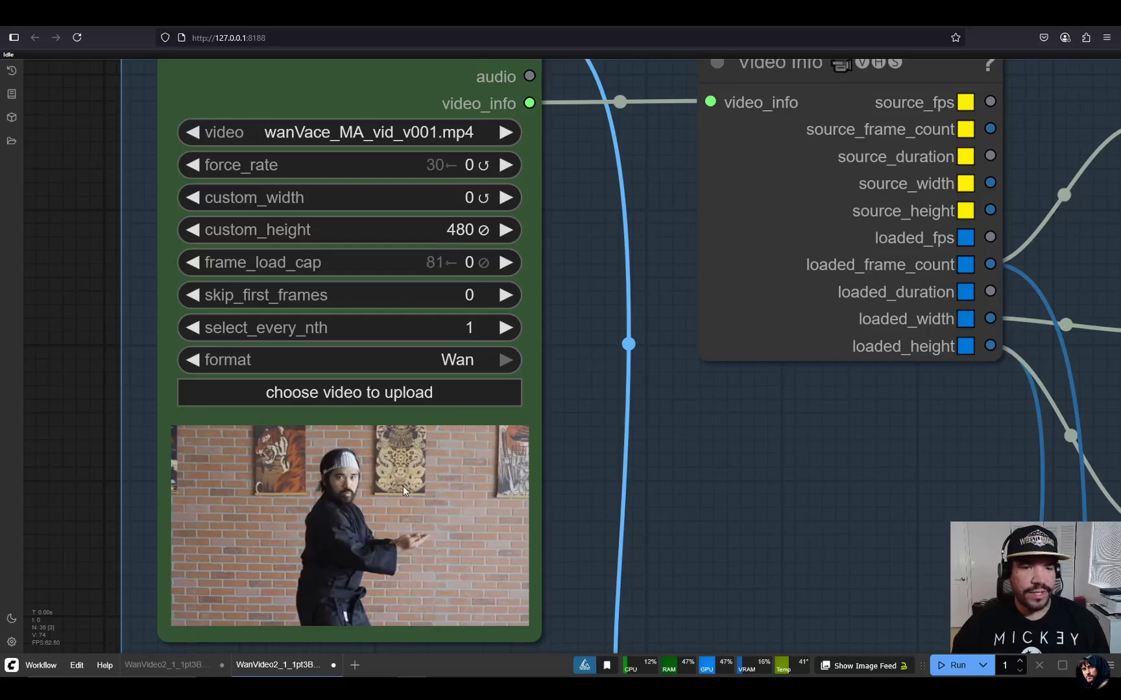
Review the InputVideoGrp nodes and examine the resized, cropped martial arts clip in its Video Combine preview.
scroll(577, 466, "down", 10)
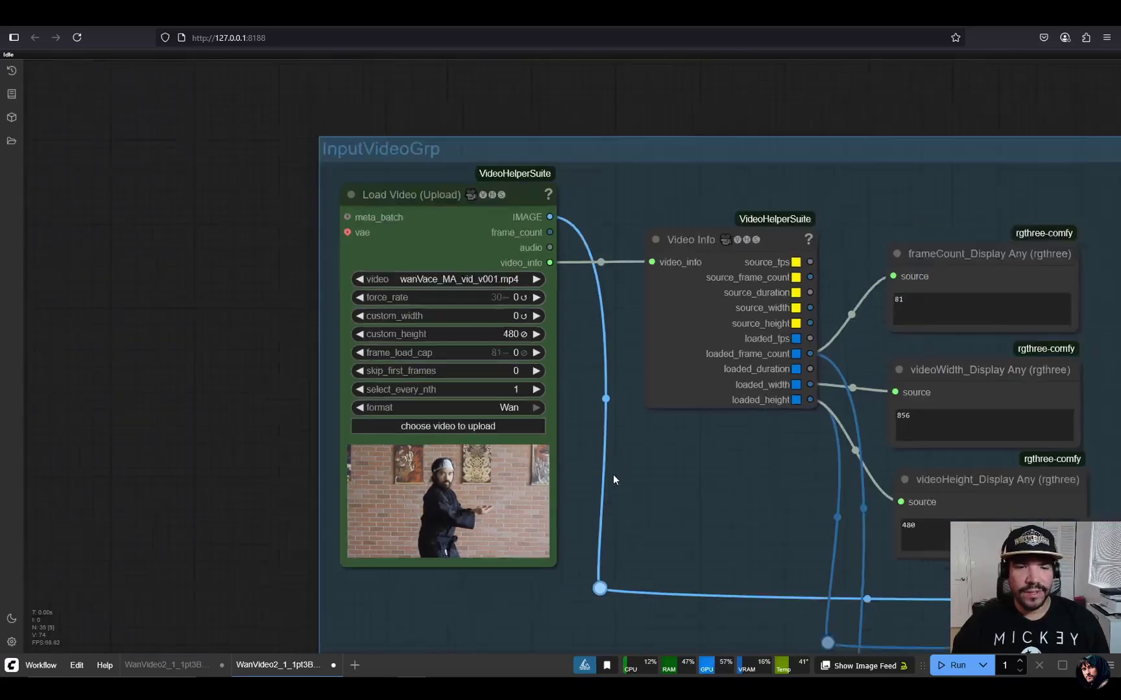
left_click_drag(630, 483, 294, 419)
scroll(584, 367, "down", 3)
left_click_drag(469, 339, 450, 310)
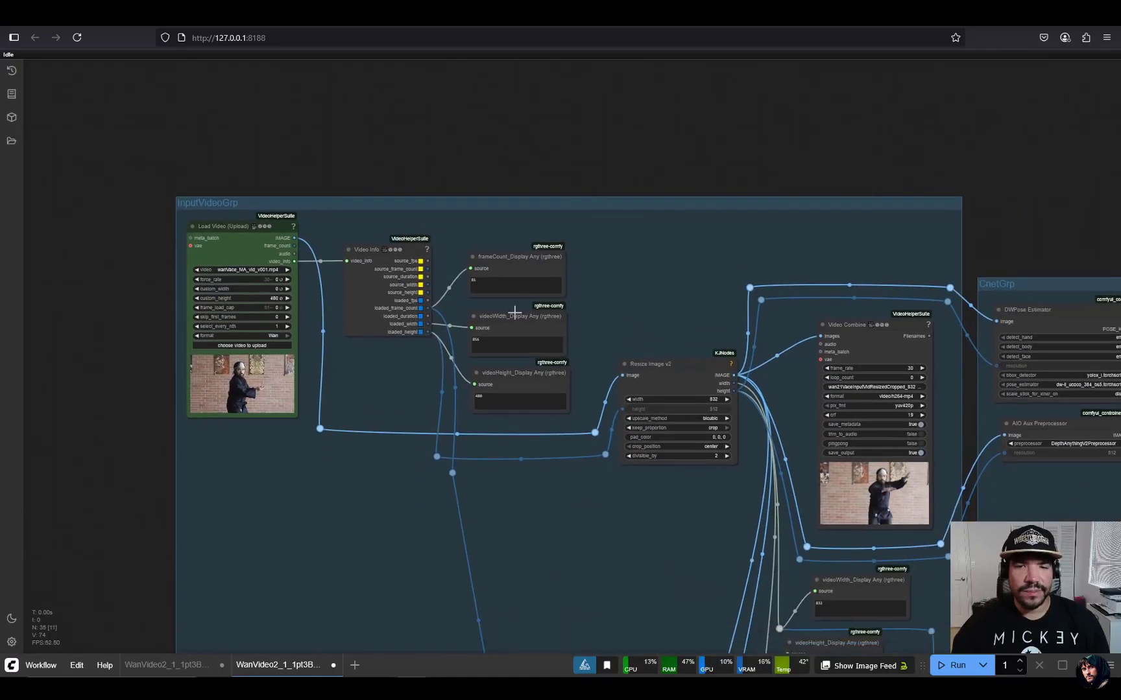
scroll(421, 408, "up", 8)
left_click_drag(872, 234, 508, 166)
left_click_drag(608, 178, 371, 133)
left_click_drag(943, 356, 775, 210)
scroll(775, 353, "up", 8)
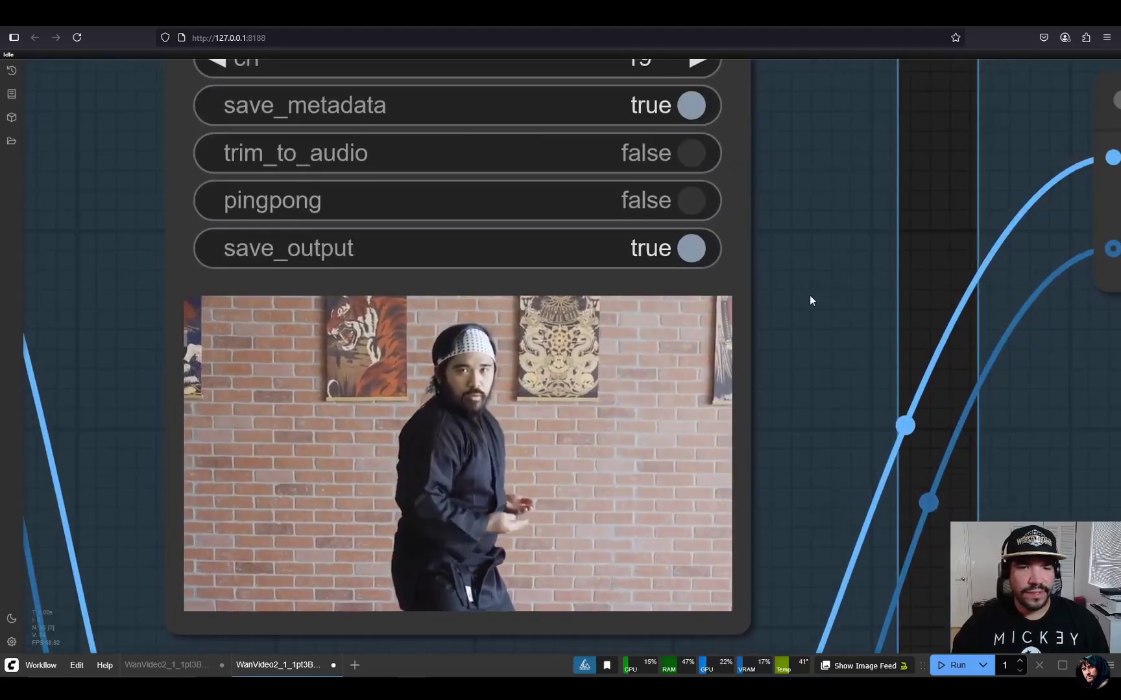
left_click_drag(808, 295, 840, 248)
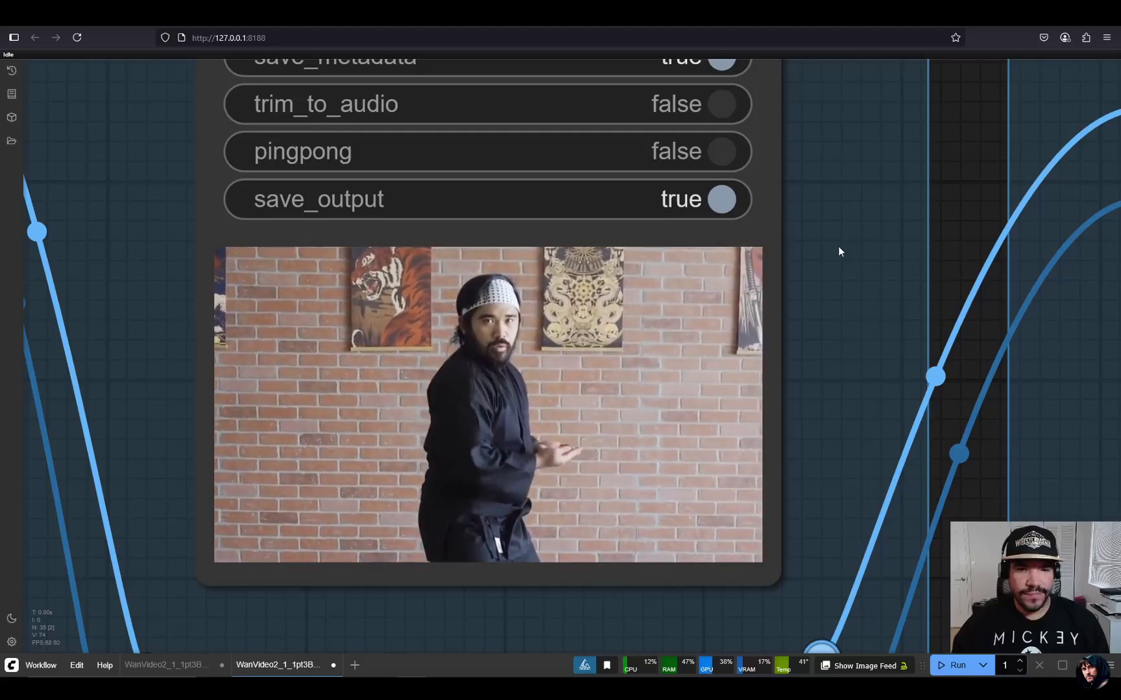
Examine the combined depth and pose control video in the CnetGrp Video Combine preview.
scroll(838, 252, "down", 10)
scroll(823, 257, "down", 10)
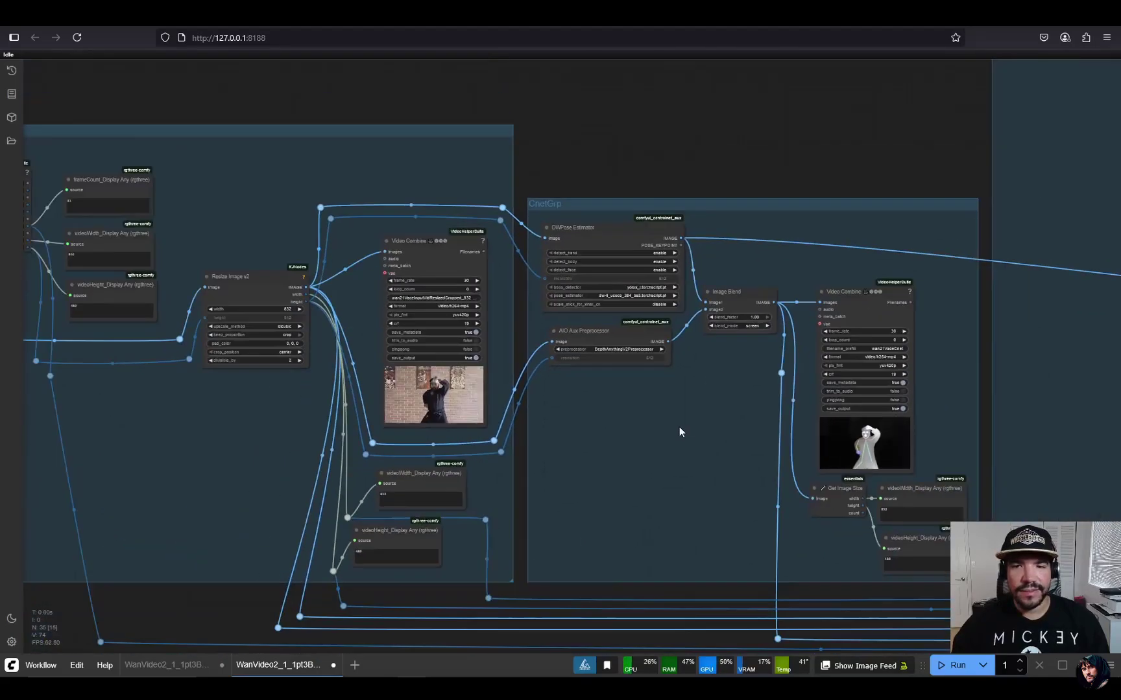
left_click_drag(680, 427, 422, 371)
scroll(609, 367, "up", 1)
scroll(650, 411, "up", 10)
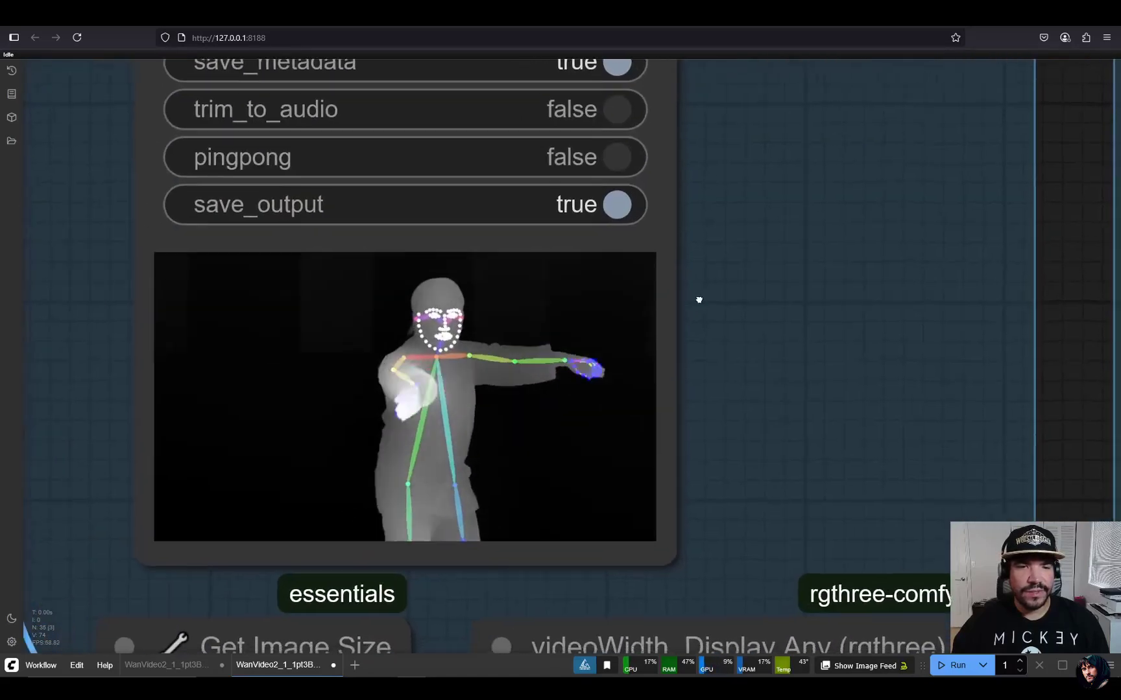
left_click_drag(699, 299, 861, 288)
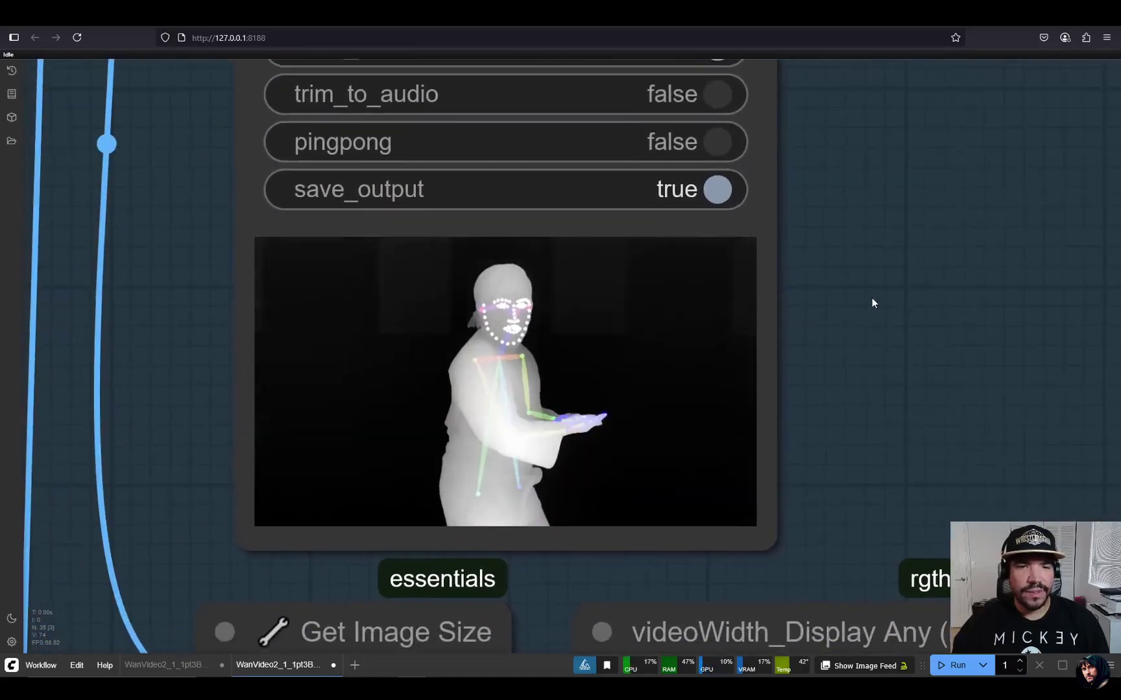
Check the reference character picture in the Load Image (Restyle Input) node.
scroll(873, 291, "down", 5)
scroll(872, 287, "down", 6)
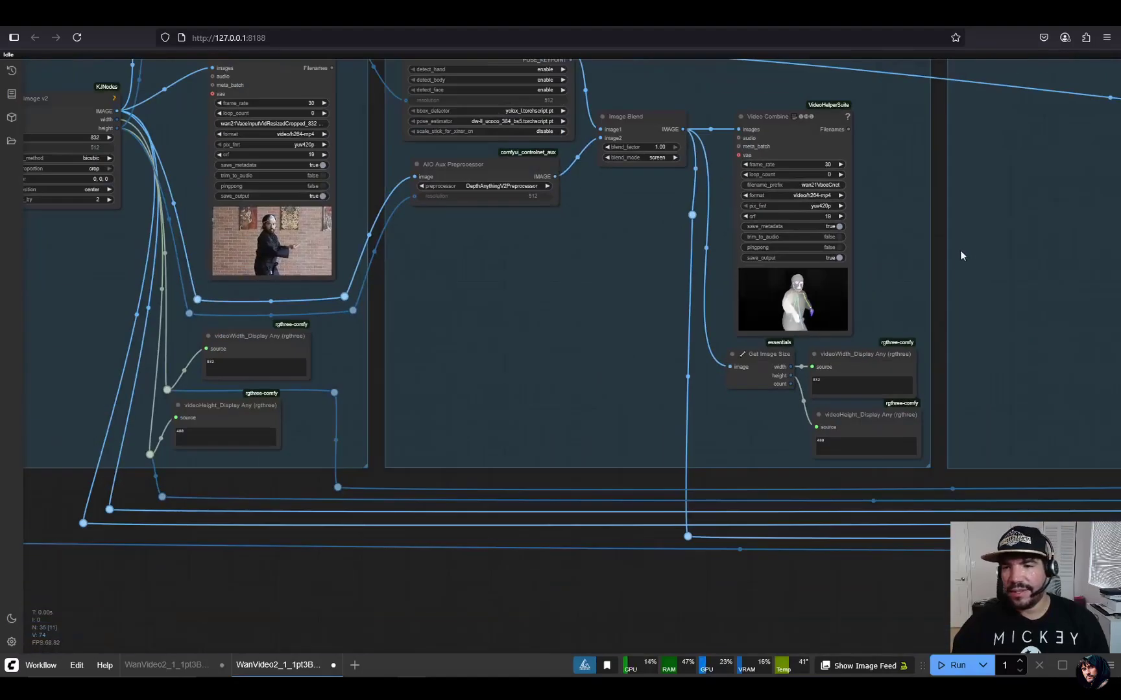
left_click_drag(951, 250, 465, 321)
scroll(450, 322, "up", 2)
scroll(449, 318, "down", 4)
scroll(802, 313, "up", 9)
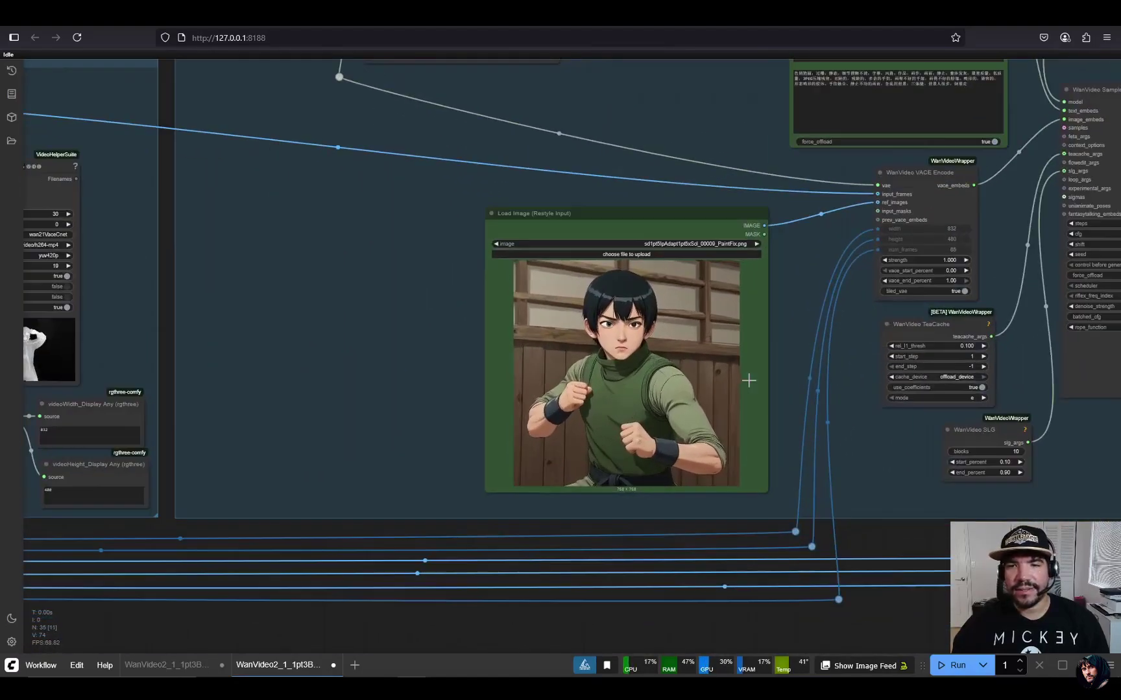
Examine the restyled martial arts video in the first Video Combine preview of outputsGrp.
left_click_drag(881, 245, 358, 317)
scroll(423, 338, "down", 4)
left_click_drag(775, 261, 444, 295)
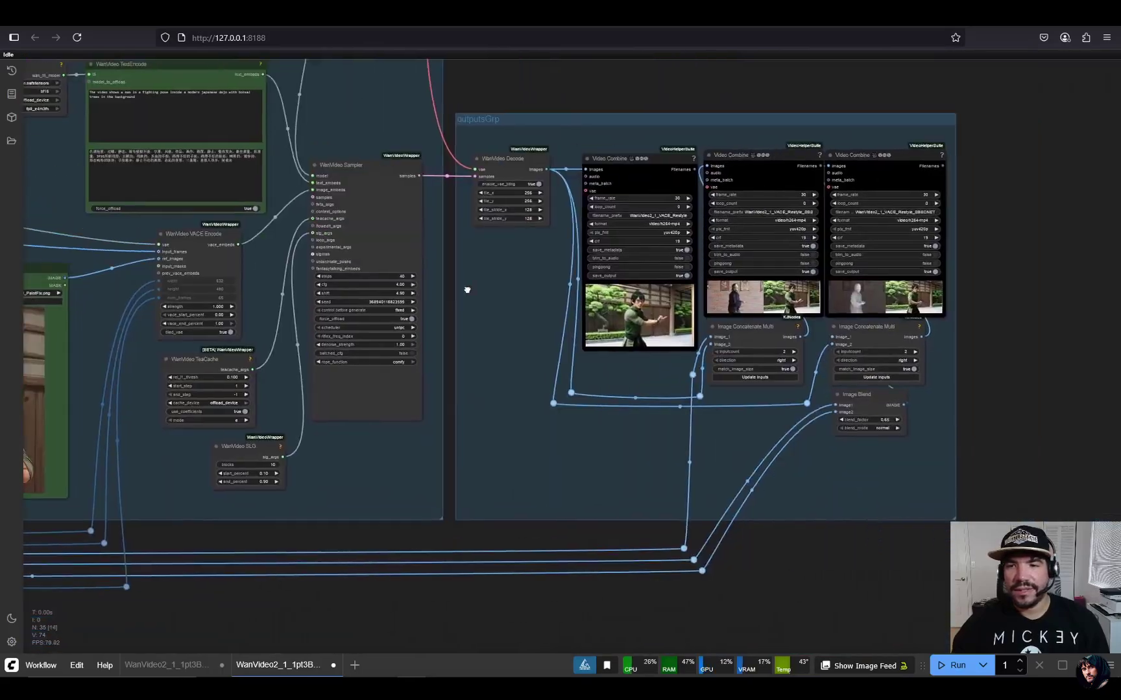
scroll(595, 441, "up", 6)
left_click_drag(489, 438, 402, 591)
scroll(436, 496, "up", 3)
scroll(430, 548, "up", 1)
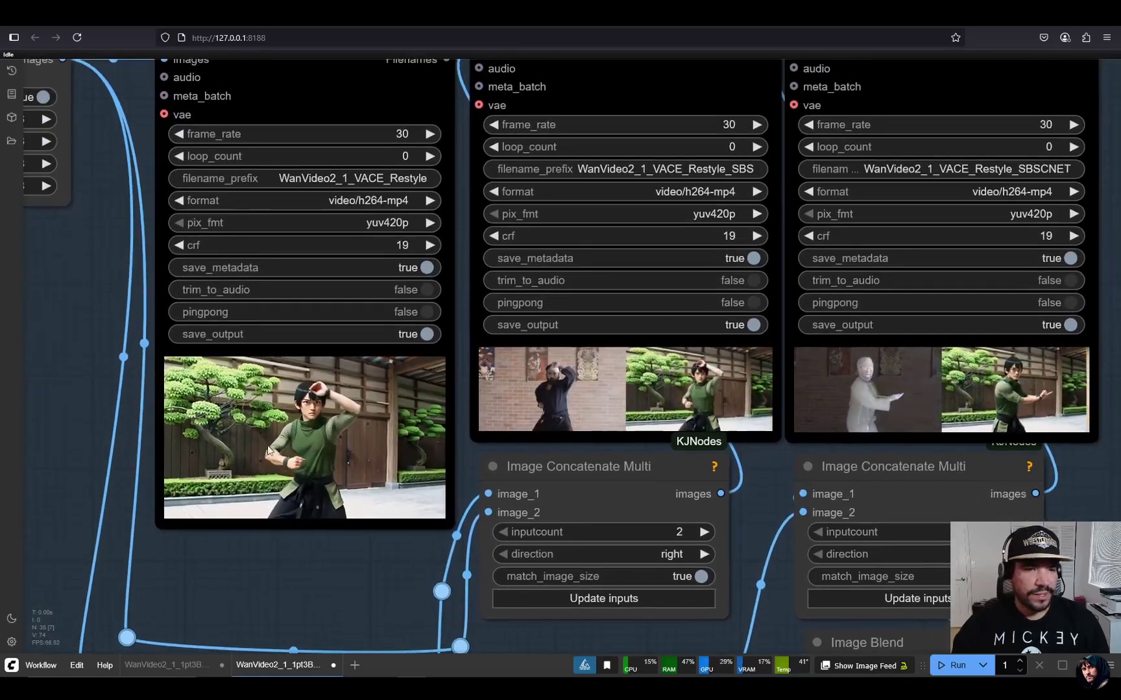
scroll(274, 534, "up", 7)
left_click_drag(390, 520, 410, 522)
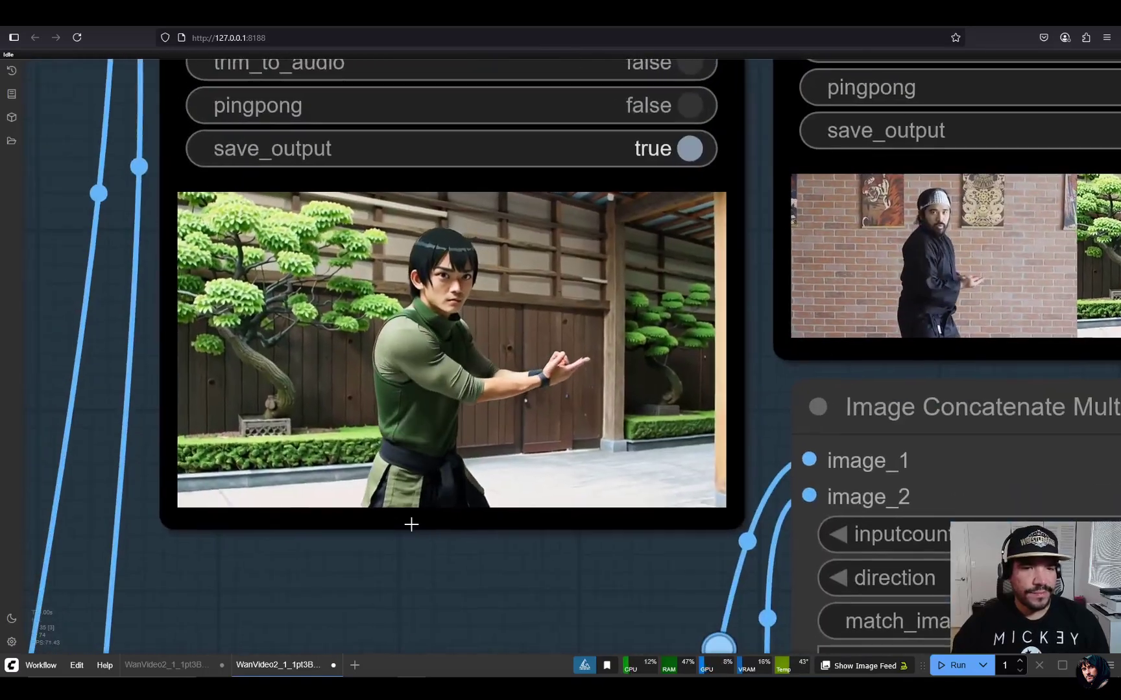
scroll(411, 523, "up", 2)
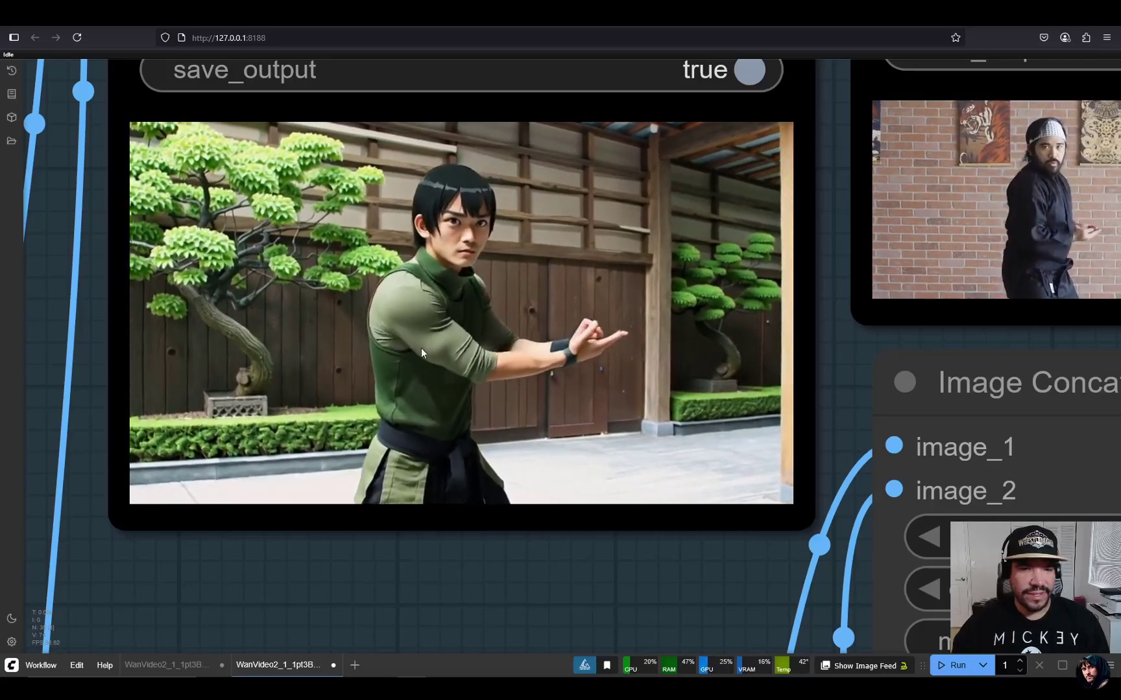
left_click_drag(843, 342, 698, 437)
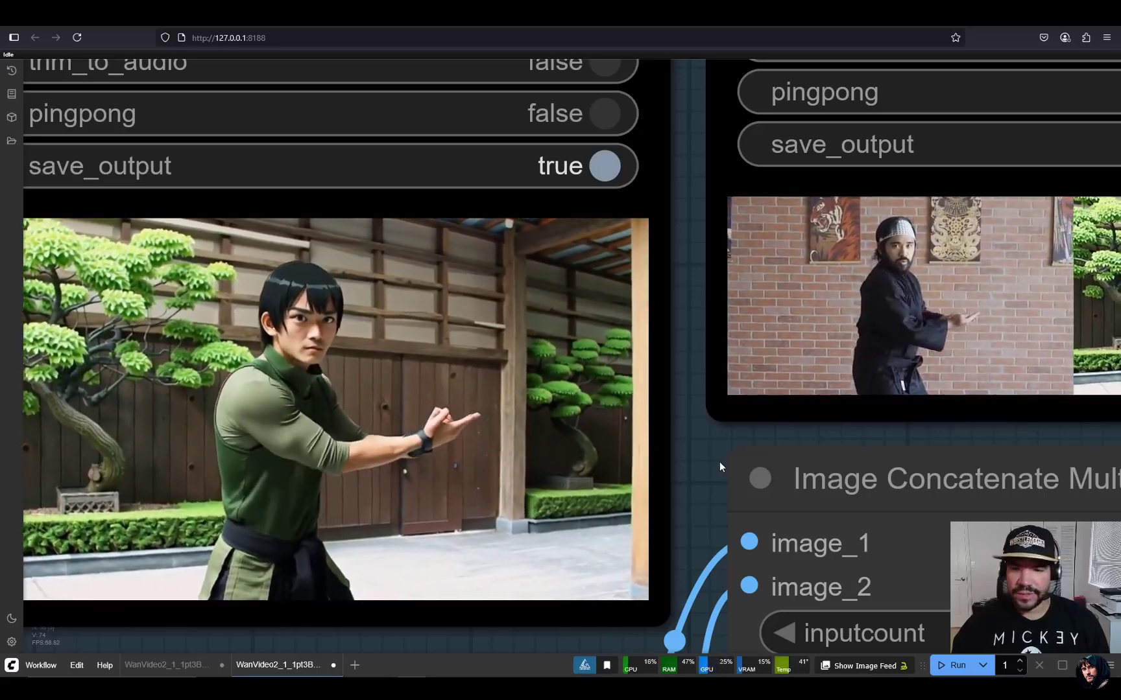
Compare the original and restyled martial arts clips in the second Video Combine node's side-by-side preview.
scroll(705, 465, "down", 5)
scroll(736, 438, "up", 3)
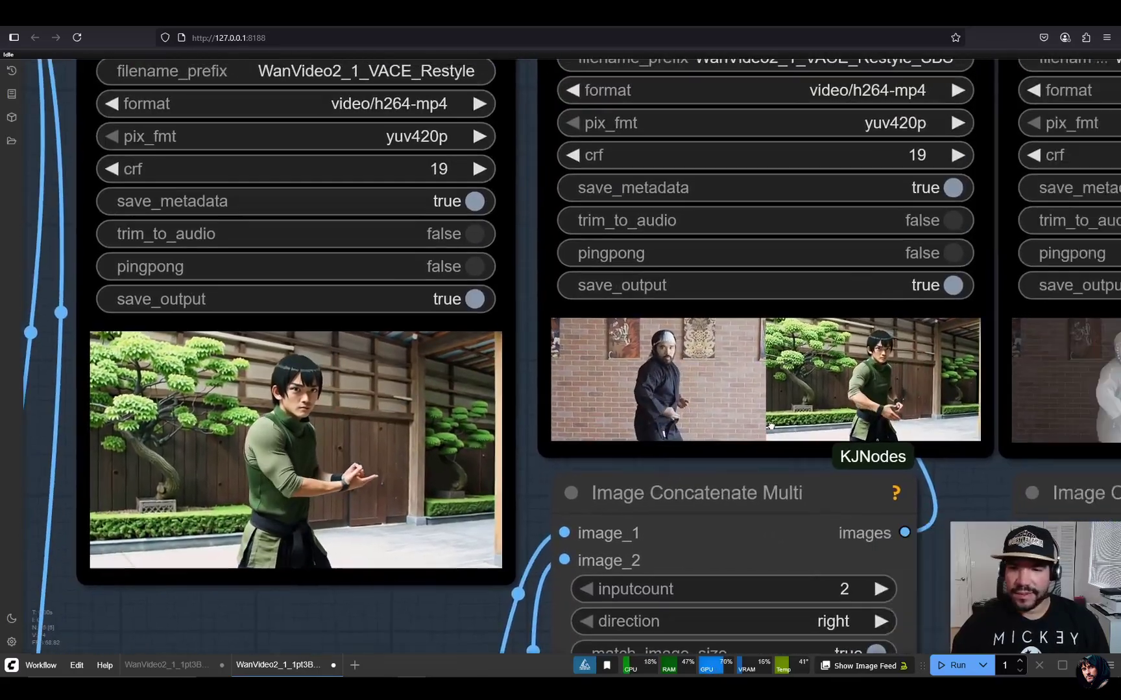
scroll(874, 539, "up", 5)
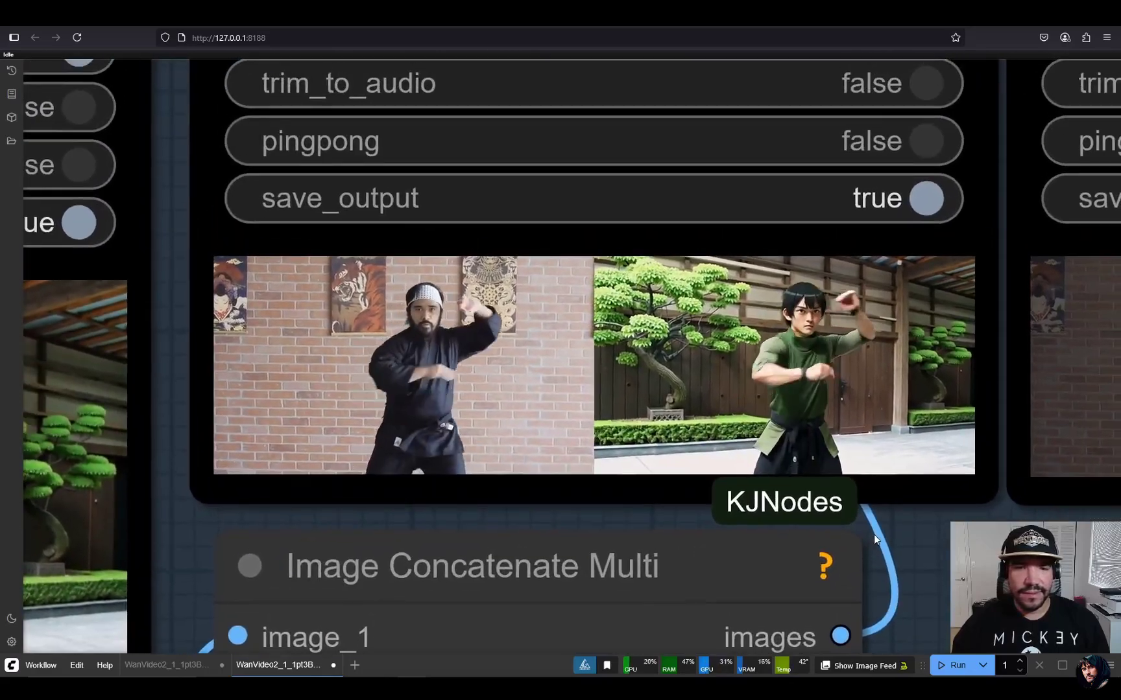
scroll(873, 534, "up", 2)
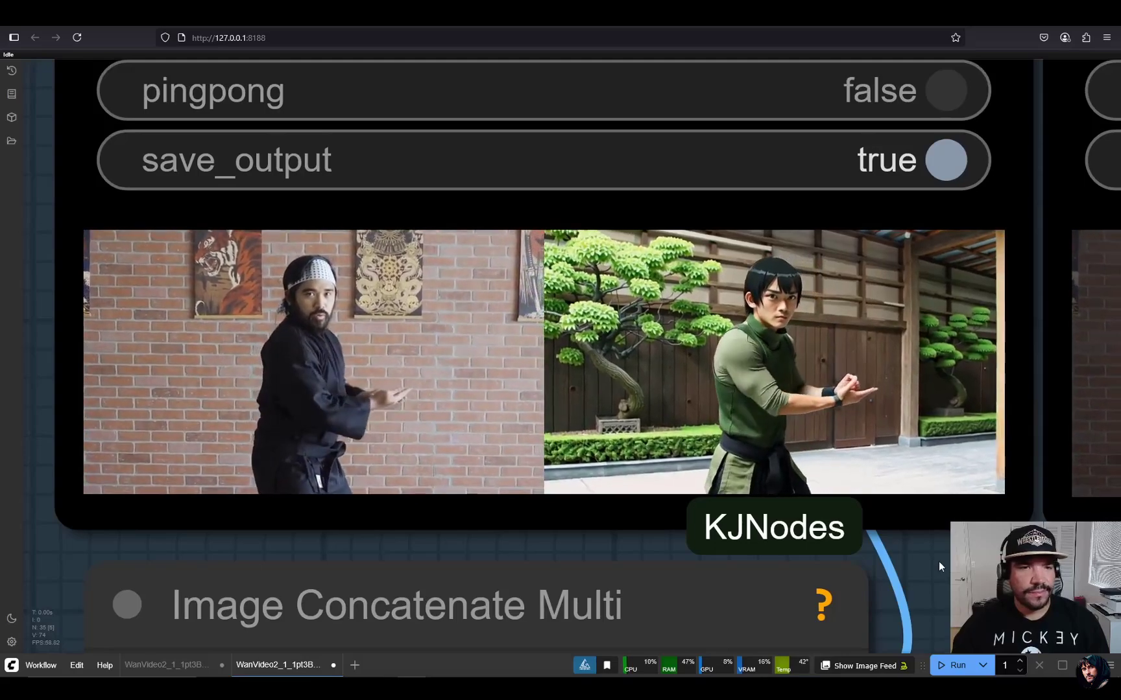
Compare the blended control video with the restyled martial arts clip in the third Video Combine preview.
left_click_drag(938, 561, 140, 543)
left_click_drag(528, 530, 330, 551)
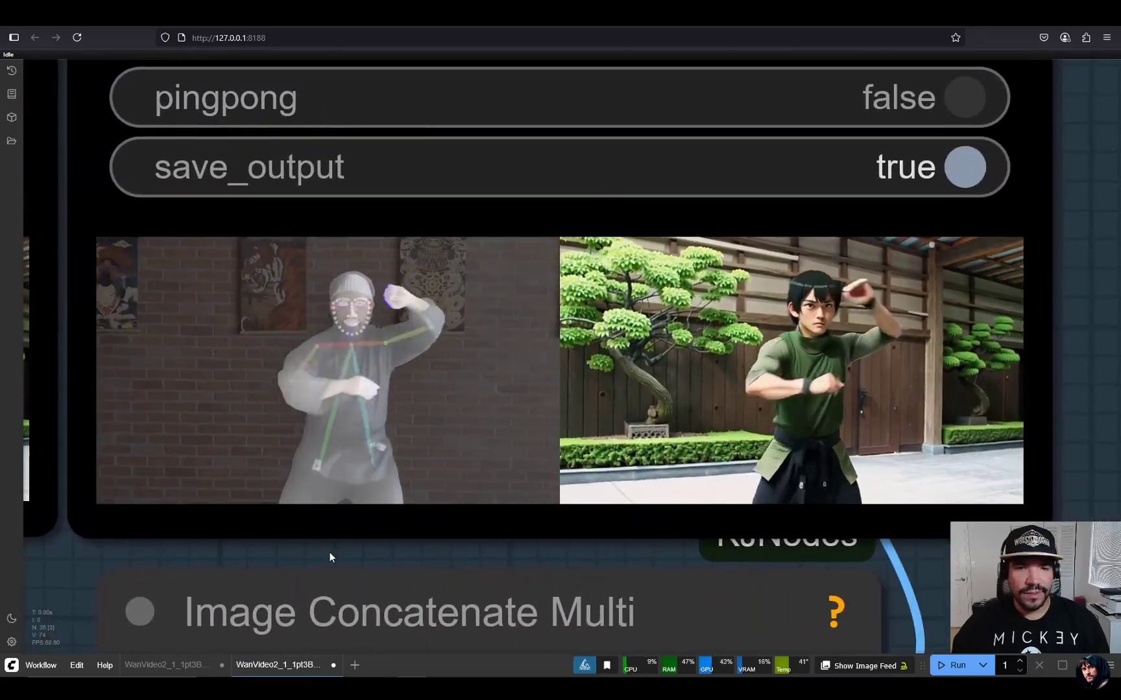
scroll(539, 536, "up", 2)
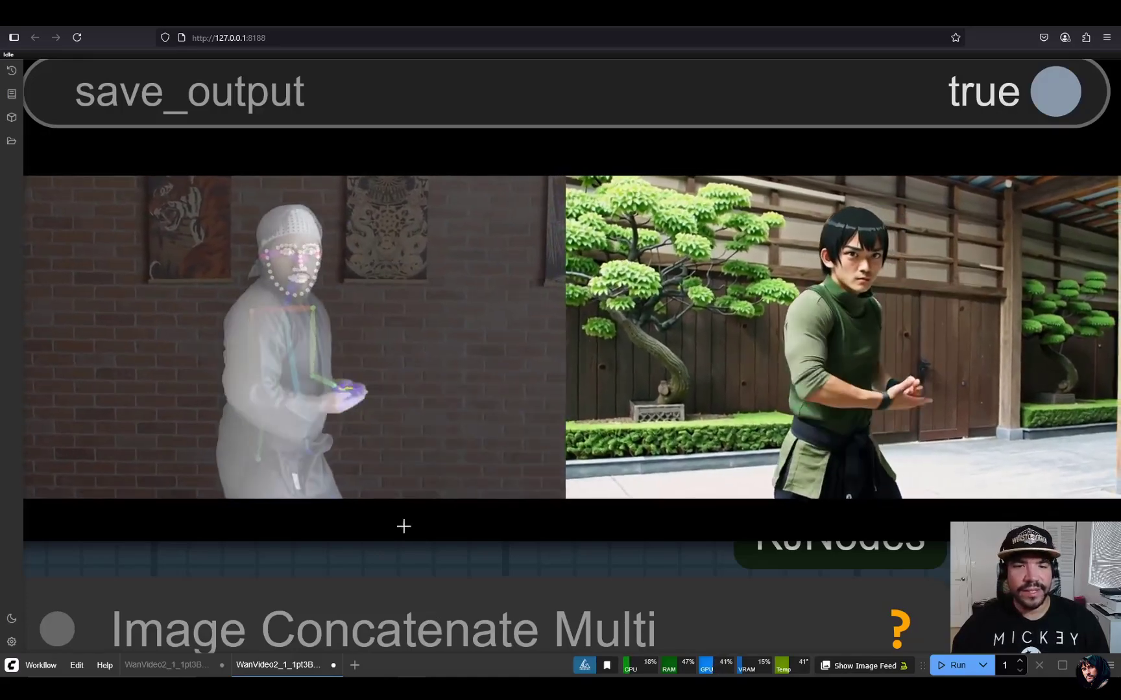
scroll(379, 552, "down", 5)
Open the first Video Combine node's restyled martial arts preview on its own page and play it.
scroll(570, 507, "up", 4)
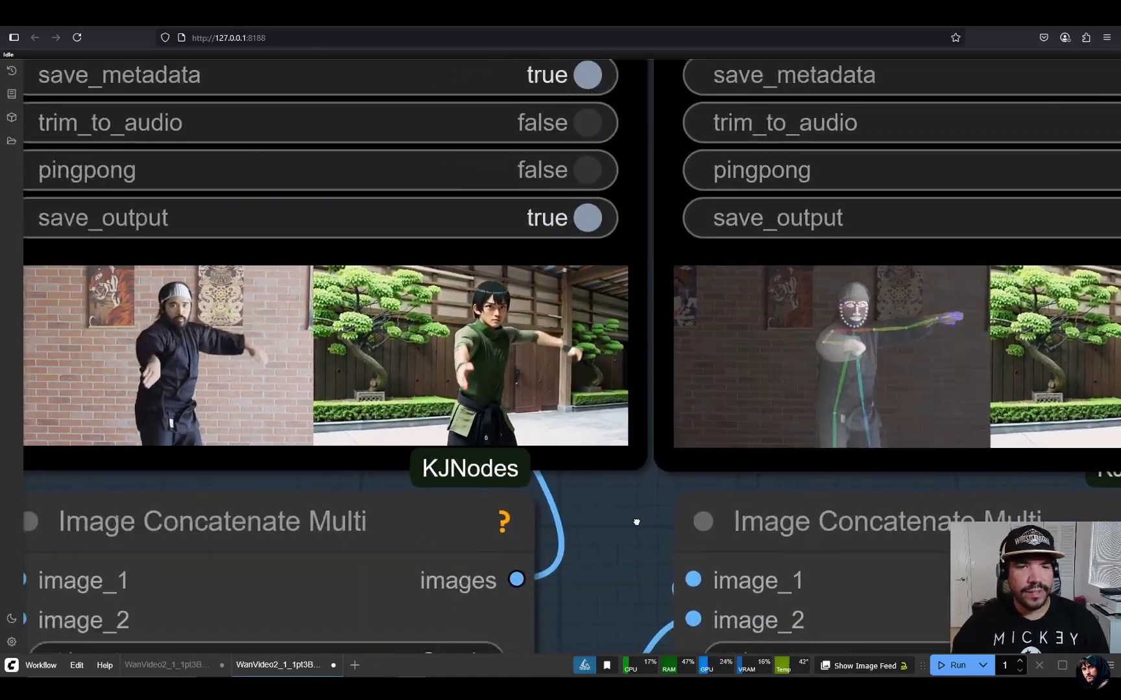
left_click_drag(678, 525, 1031, 517)
left_click_drag(415, 485, 717, 422)
scroll(311, 590, "left", 2)
right_click(402, 236)
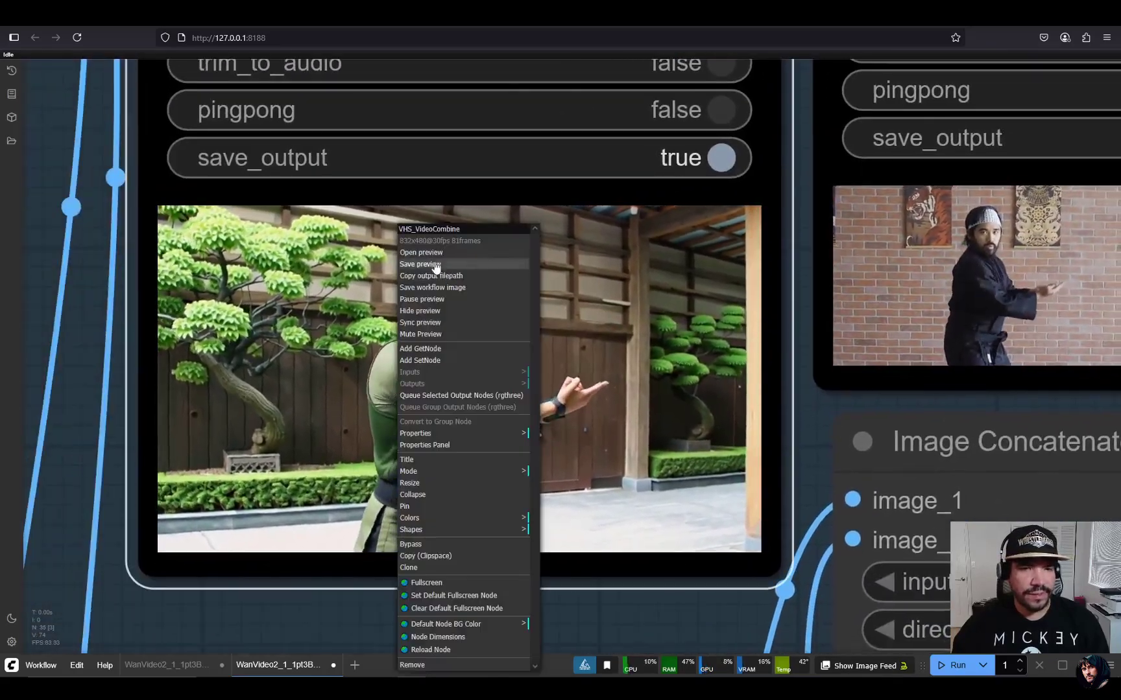
left_click(421, 252)
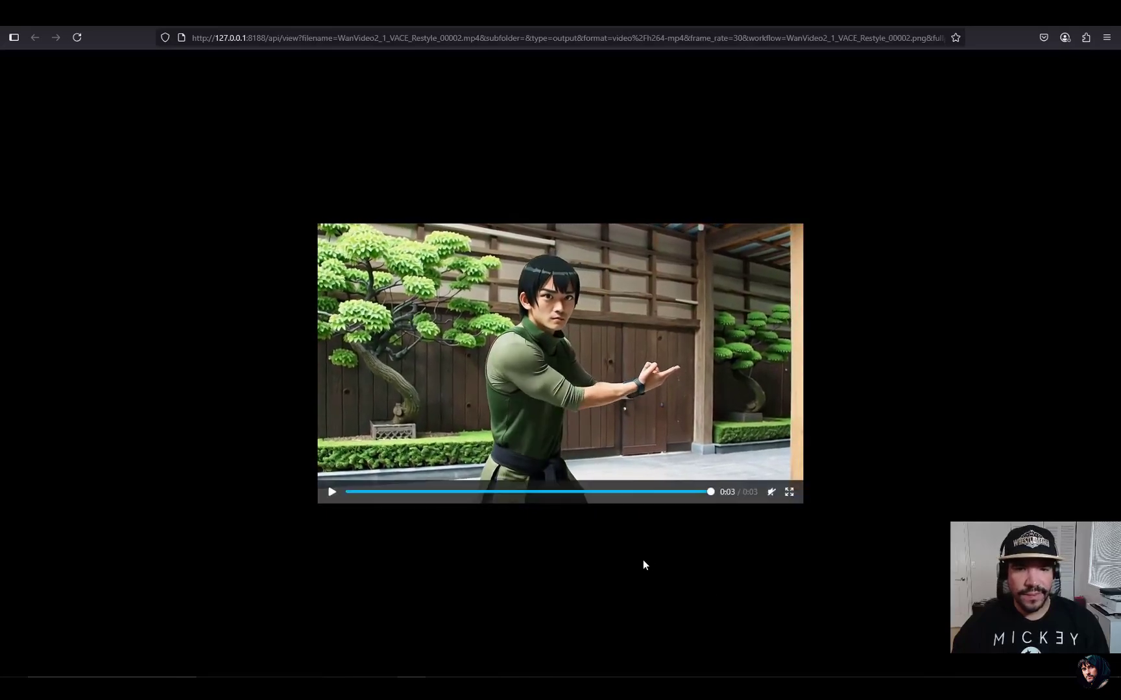
left_click(336, 496)
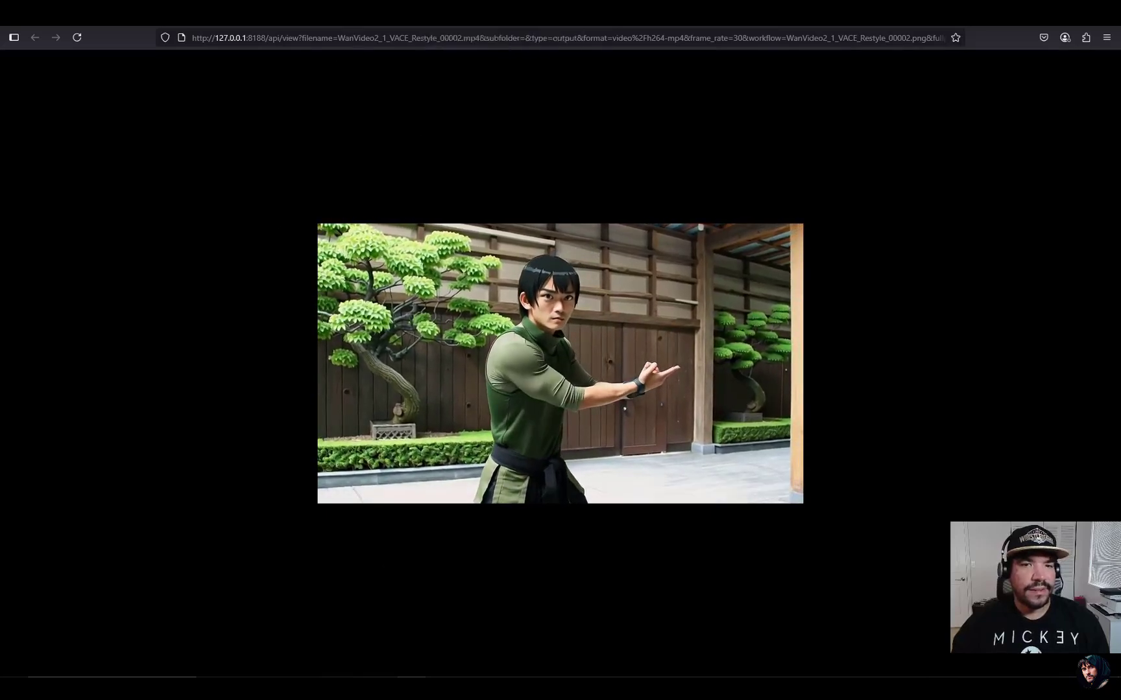
Switch to the Ko-fi page for WanVideo2_1_1pt3B_T2V_VACE_DepthPose_MA_WF, set the price to $0 and check out the workflow.
left_click(459, 25)
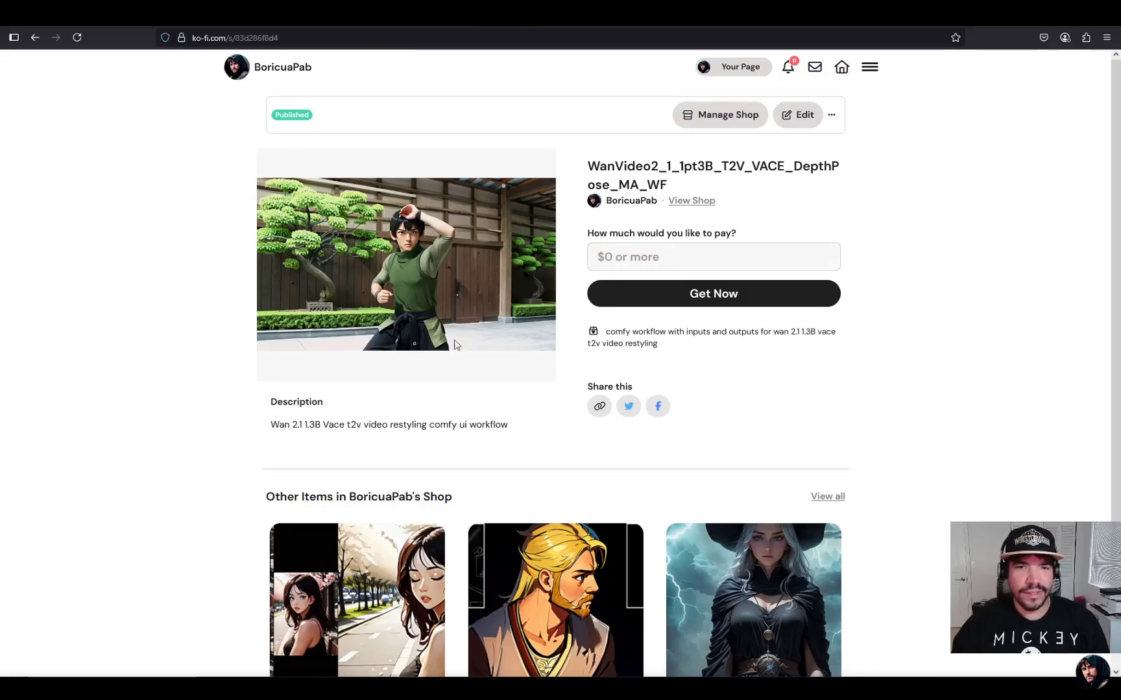
left_click(712, 295)
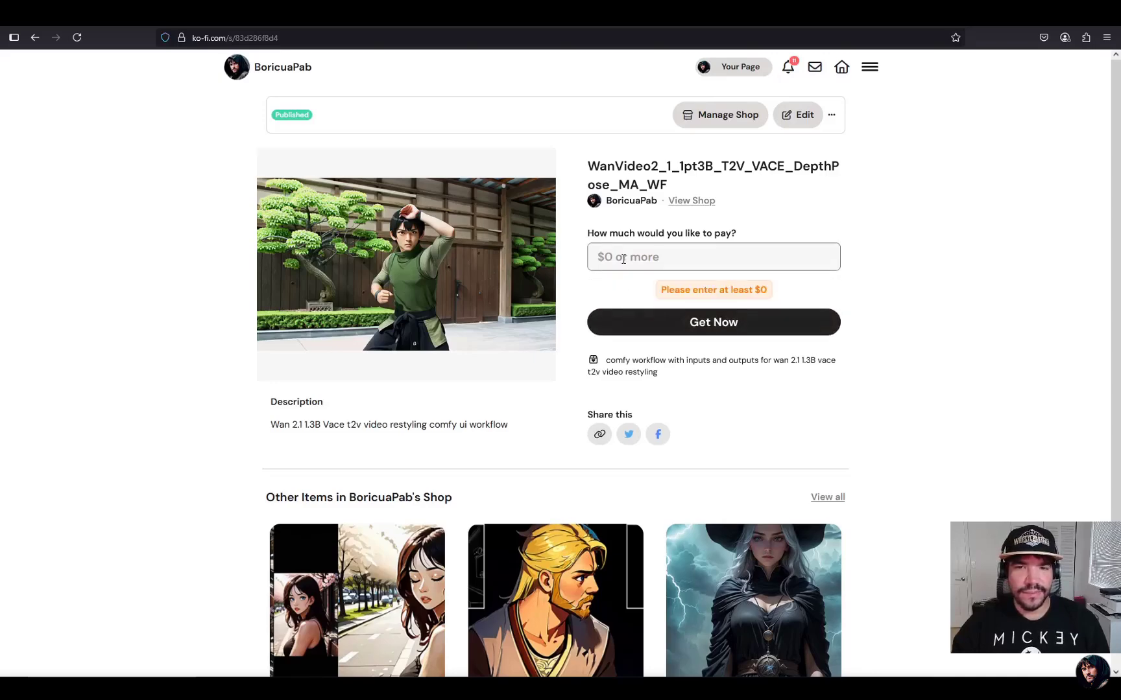
type("0")
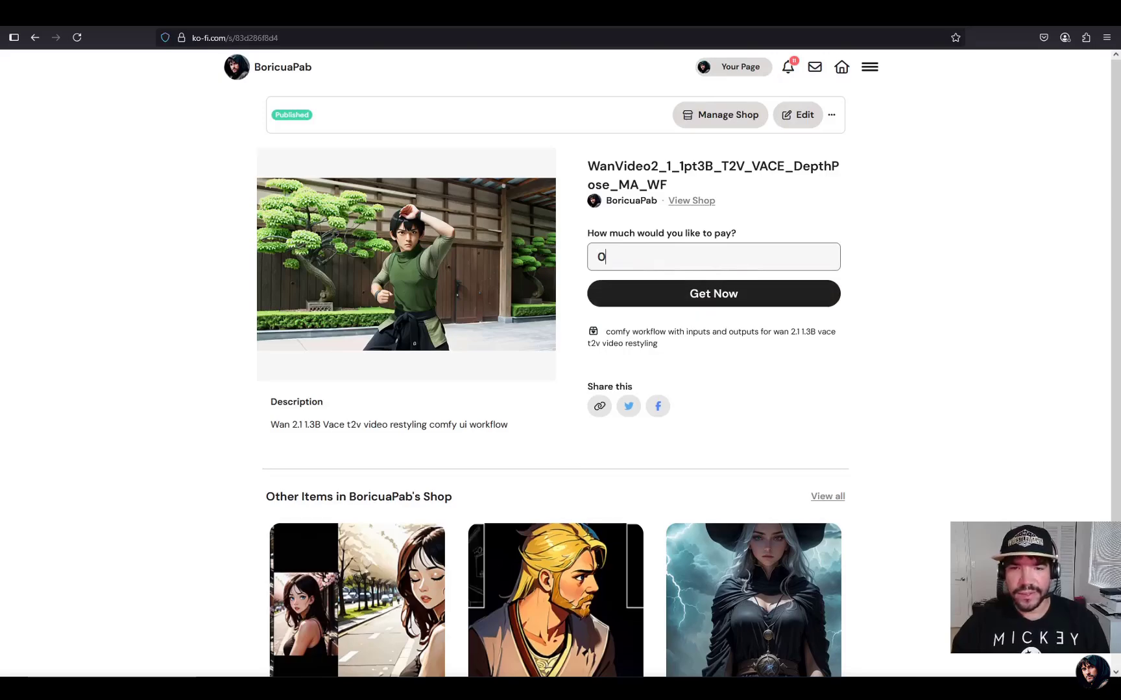
left_click(785, 303)
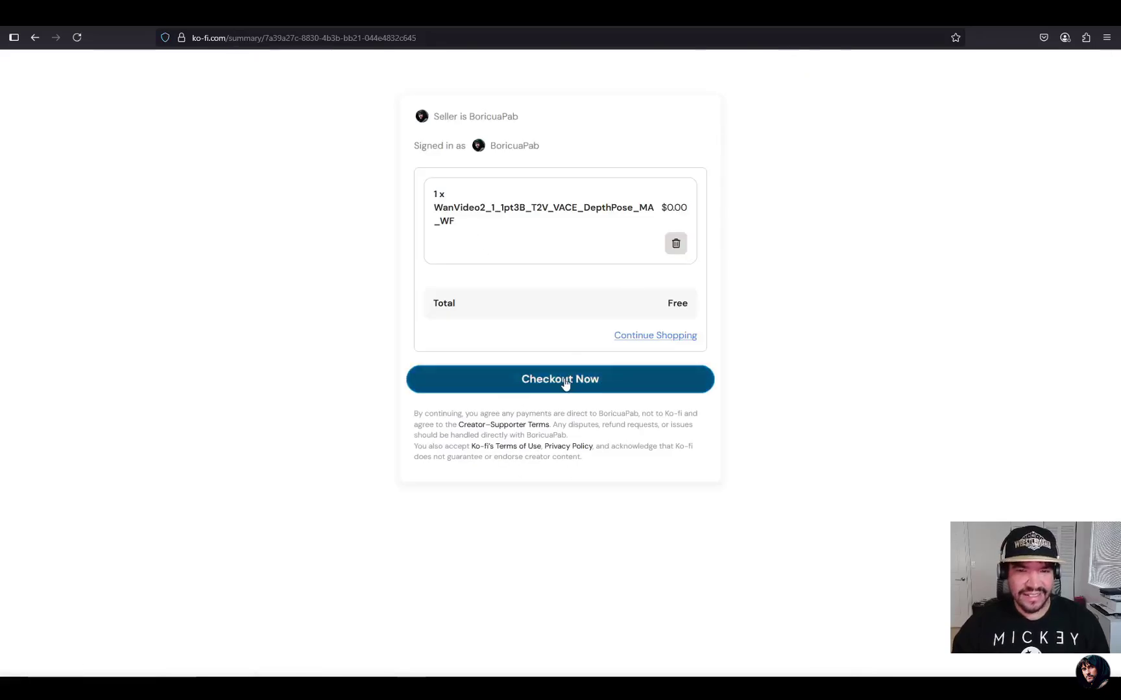
left_click(582, 383)
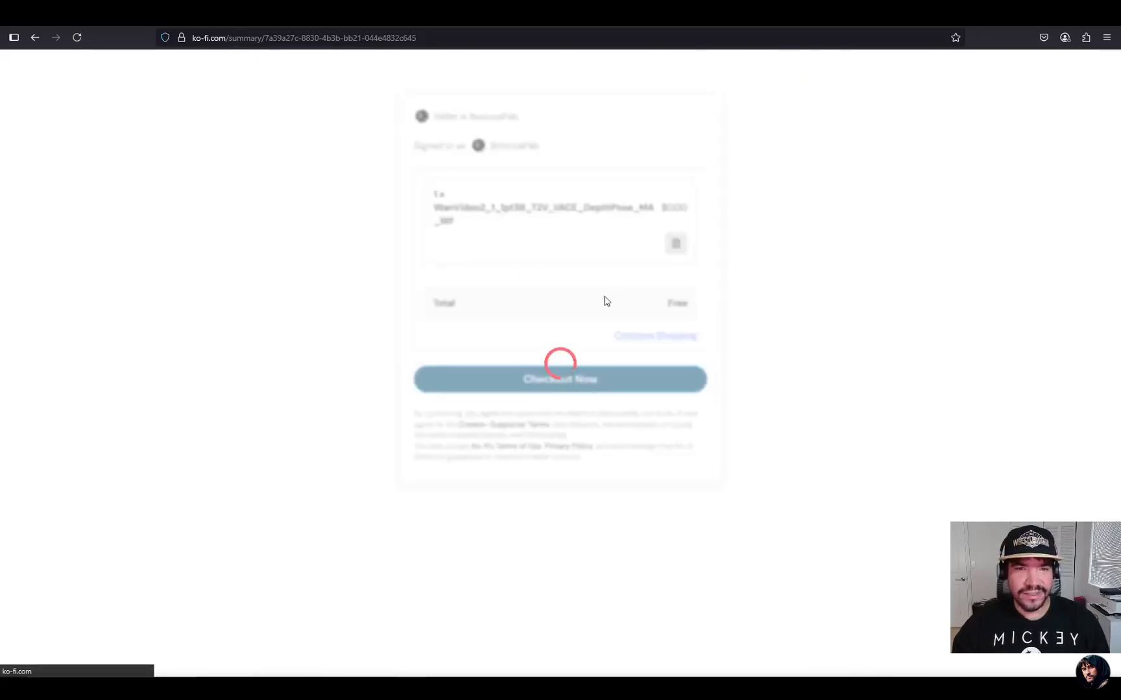